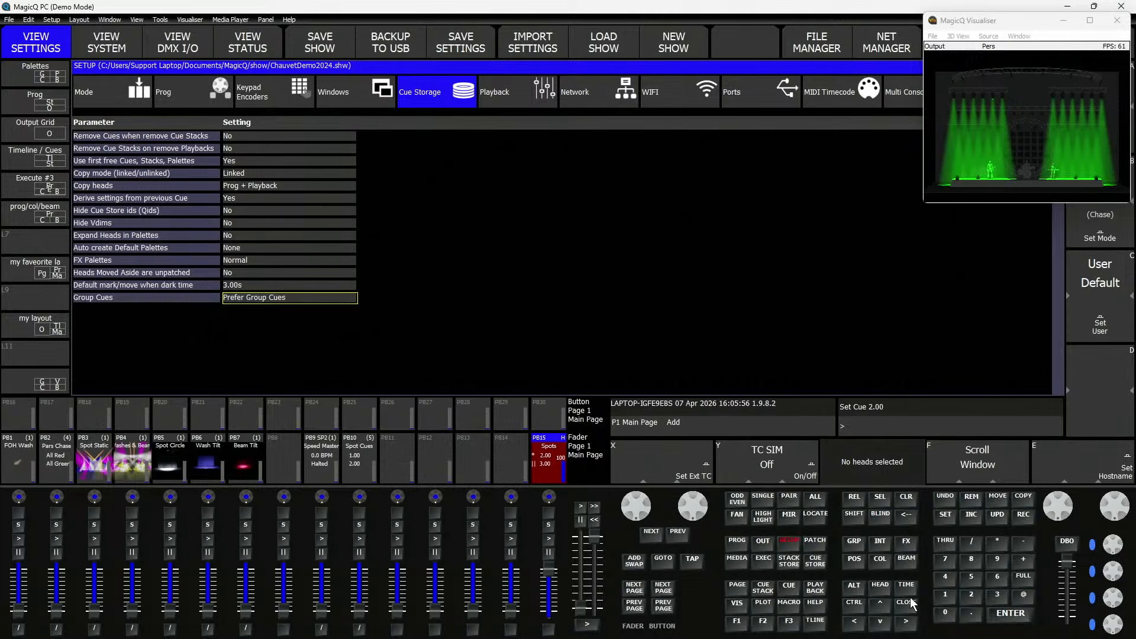
- Open the Spots cue stack on PB15 and run its playback through cue 3 to cue 1
{"action": "left_click", "coordinate": [547, 525]}
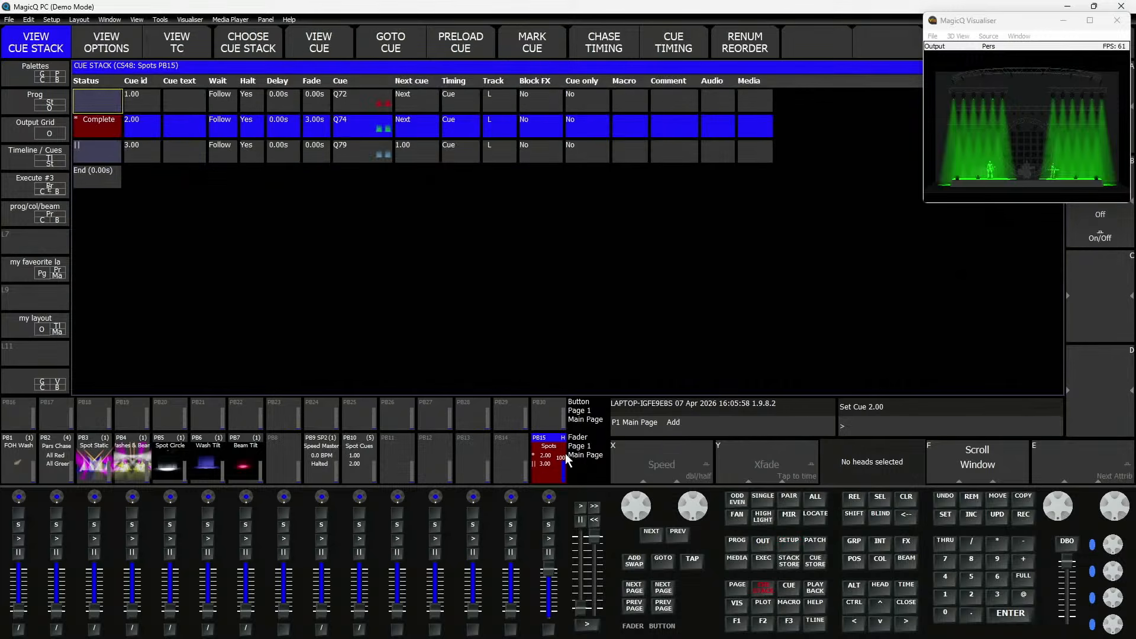
{"action": "left_click", "coordinate": [550, 537]}
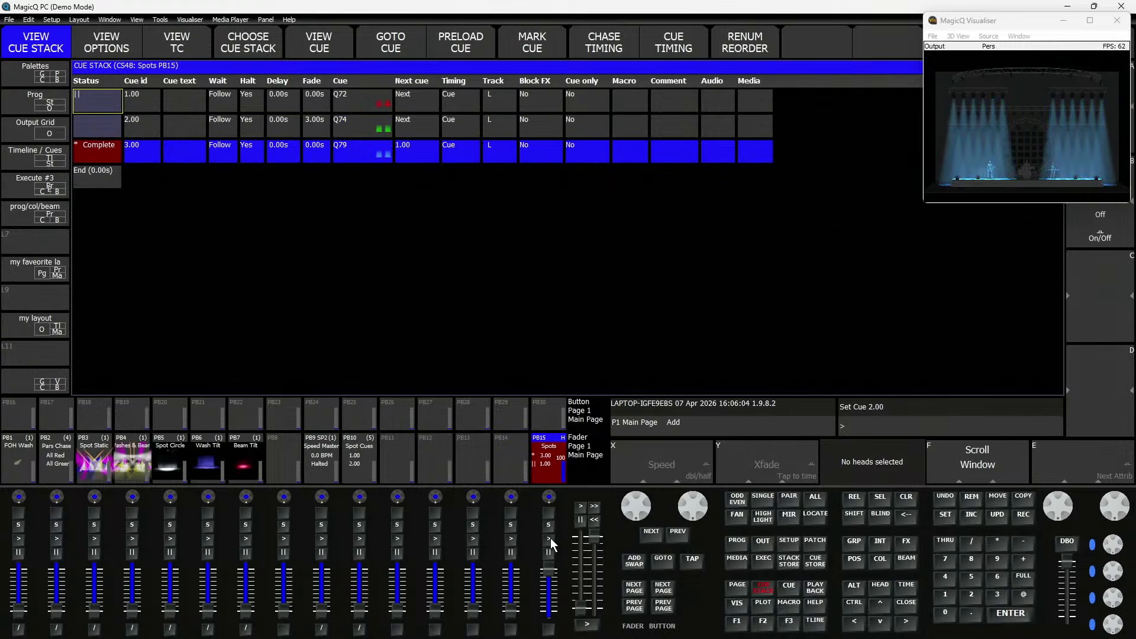
{"action": "left_click", "coordinate": [551, 538]}
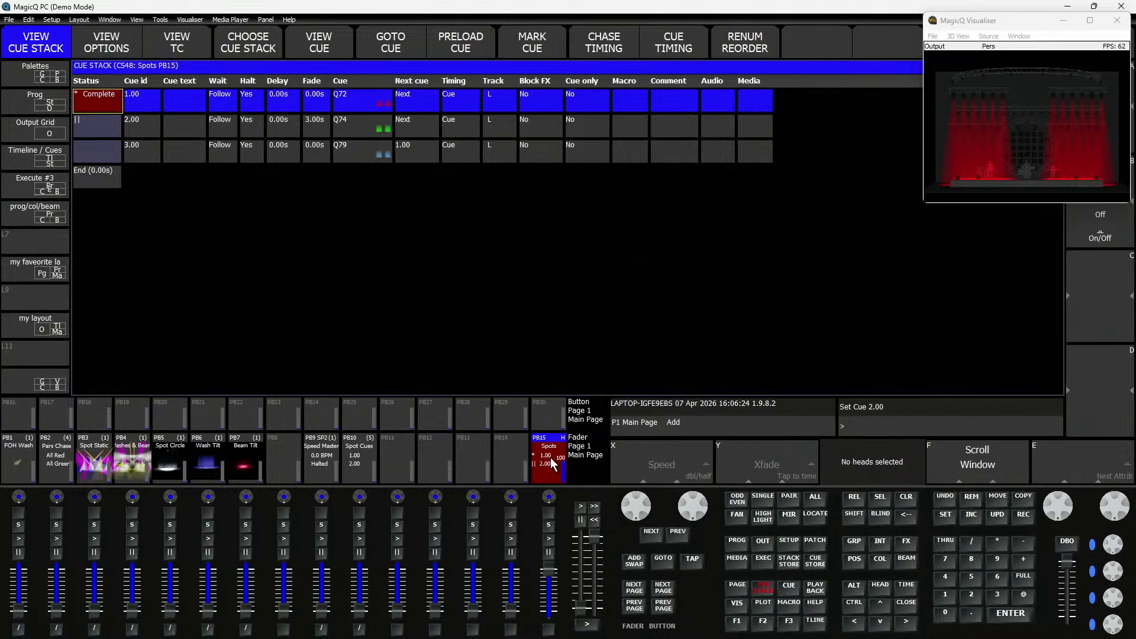
- Set the fade time of cue 2 to 1 s in the Spots cue stack and run that cue
{"action": "left_click", "coordinate": [304, 122]}
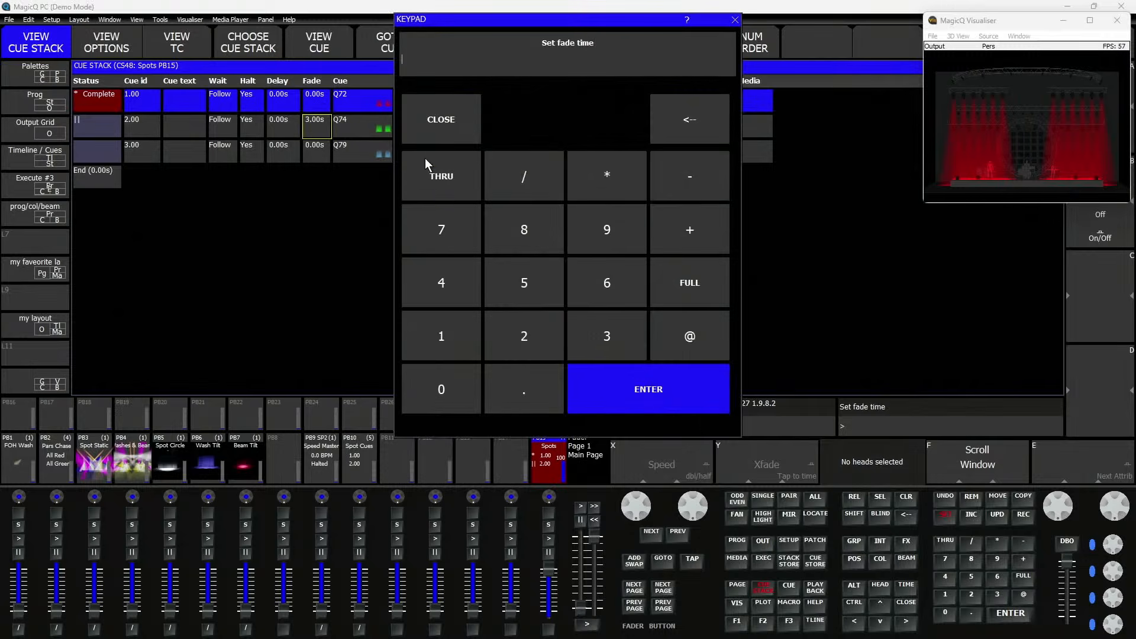
{"action": "left_click", "coordinate": [470, 325]}
{"action": "left_click", "coordinate": [631, 396]}
{"action": "left_click", "coordinate": [547, 540]}
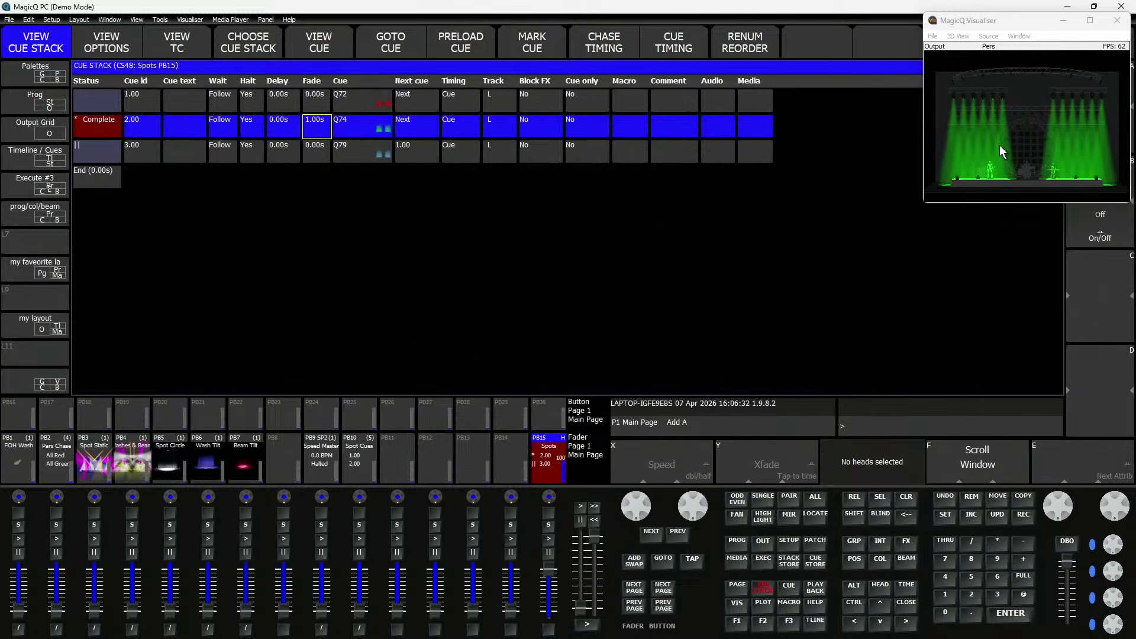
- Switch to the Palettes layout and set cue 2's time to 5 s with a keypad command
{"action": "left_click", "coordinate": [60, 67]}
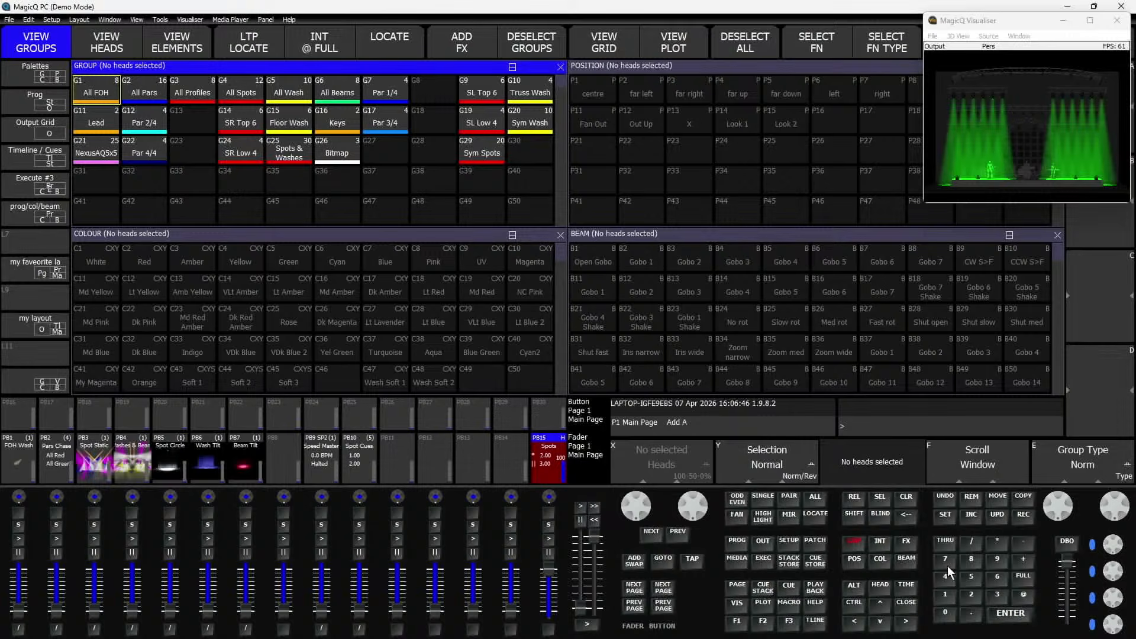
{"action": "left_click", "coordinate": [944, 519]}
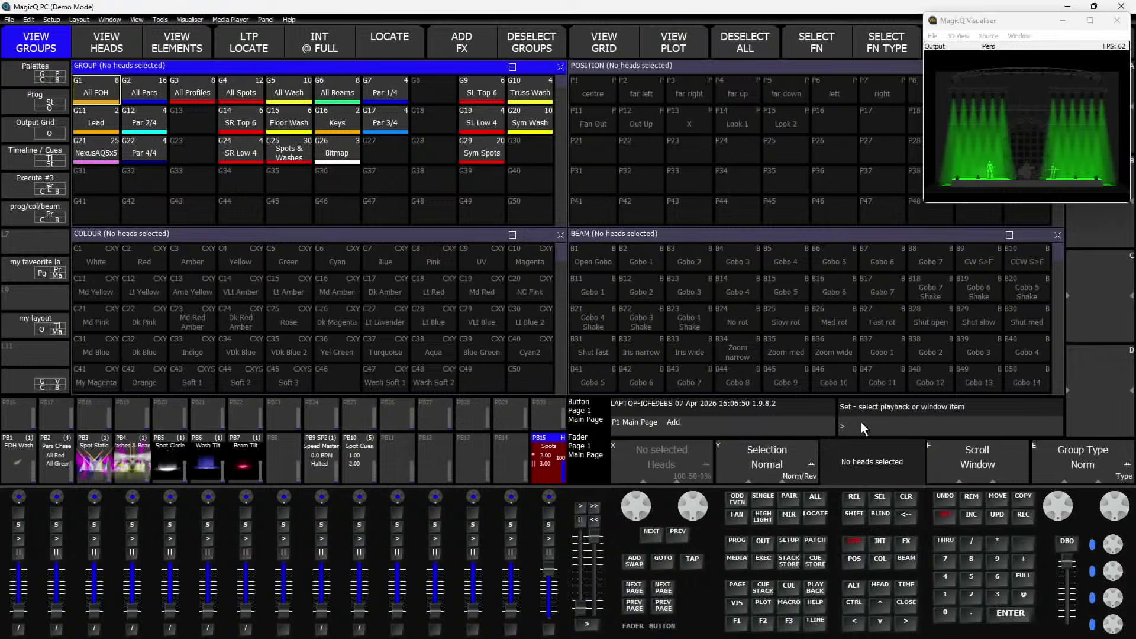
{"action": "left_click", "coordinate": [782, 589]}
{"action": "left_click", "coordinate": [901, 589]}
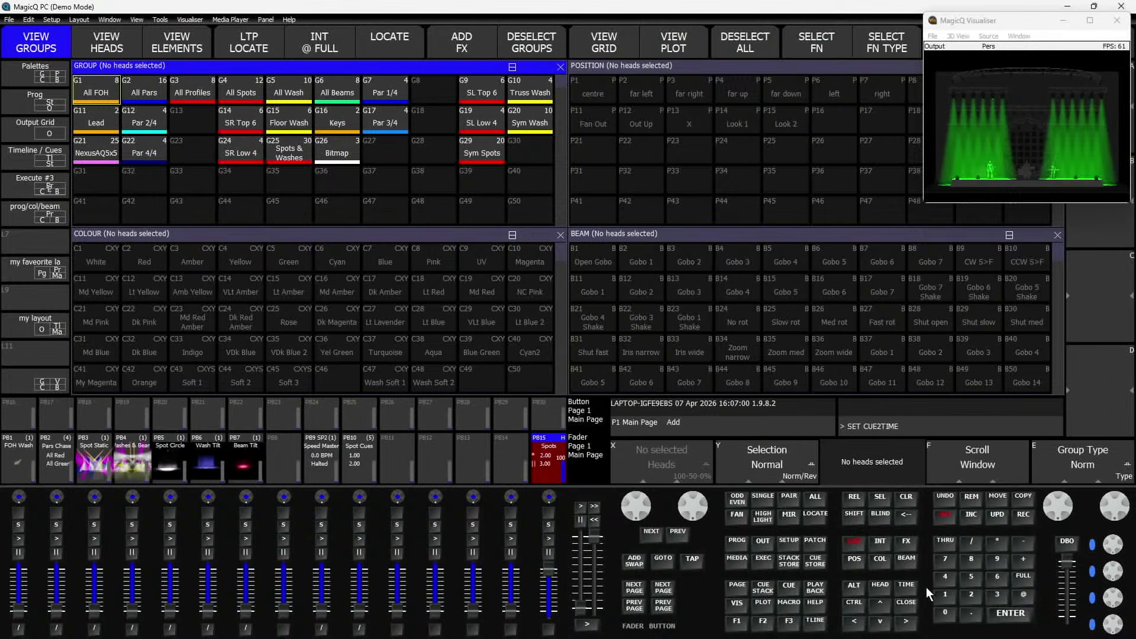
{"action": "left_click", "coordinate": [1027, 613]}
{"action": "left_click", "coordinate": [944, 517]}
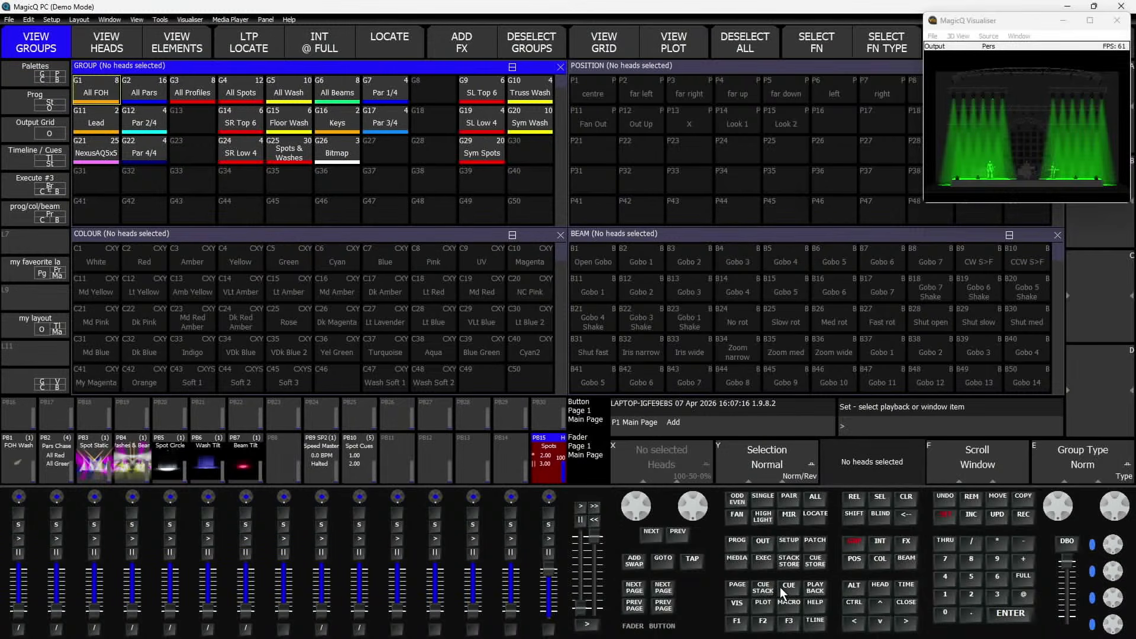
{"action": "left_click", "coordinate": [781, 587]}
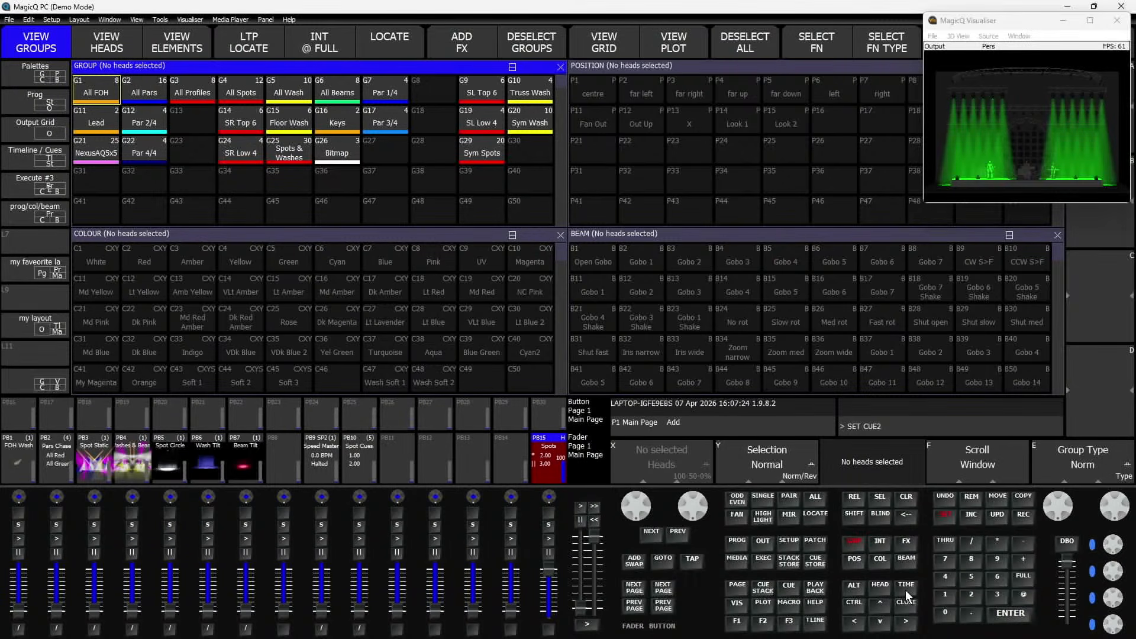
{"action": "left_click", "coordinate": [889, 564]}
{"action": "left_click", "coordinate": [907, 586]}
{"action": "left_click", "coordinate": [971, 579]}
{"action": "left_click", "coordinate": [1013, 613]}
- Set cue 3's time by keypad command, spread across its heads over 3 s, and run the cue on the Spots playback
{"action": "left_click", "coordinate": [946, 515]}
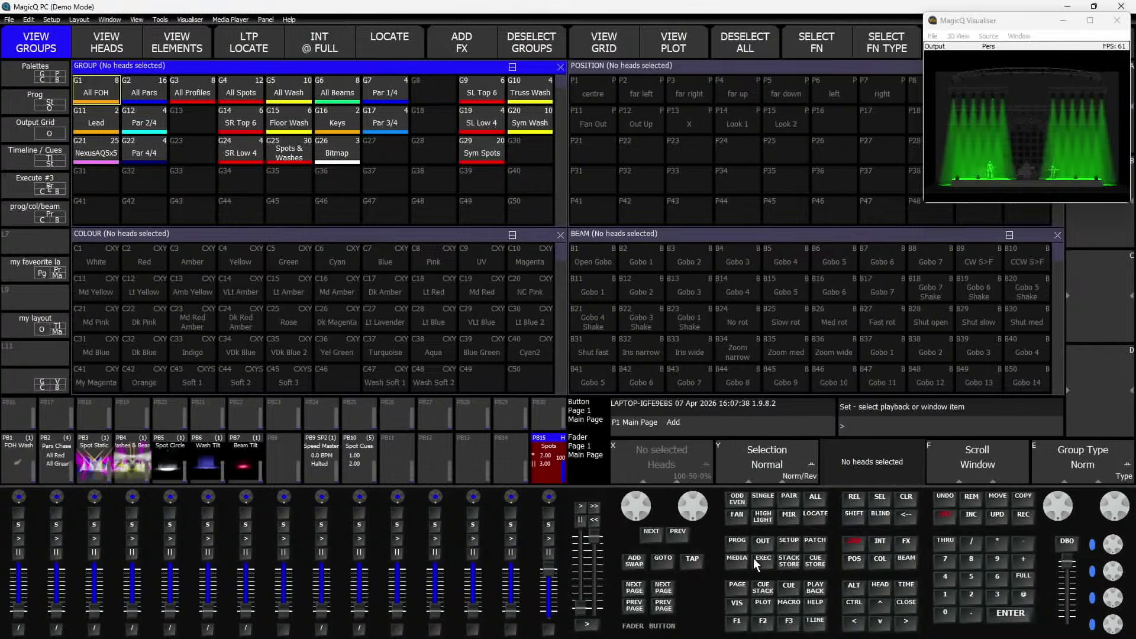
{"action": "left_click", "coordinate": [793, 591]}
{"action": "left_click", "coordinate": [1000, 597]}
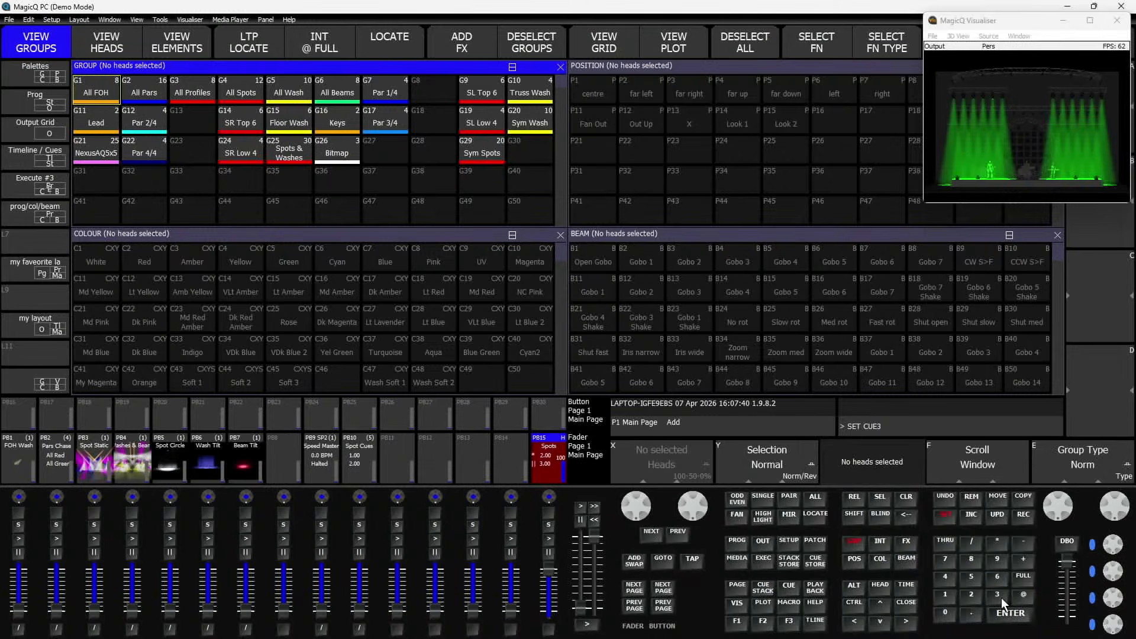
{"action": "left_click", "coordinate": [907, 587]}
{"action": "left_click", "coordinate": [992, 591]}
{"action": "left_click", "coordinate": [1017, 619]}
{"action": "left_click", "coordinate": [548, 538]}
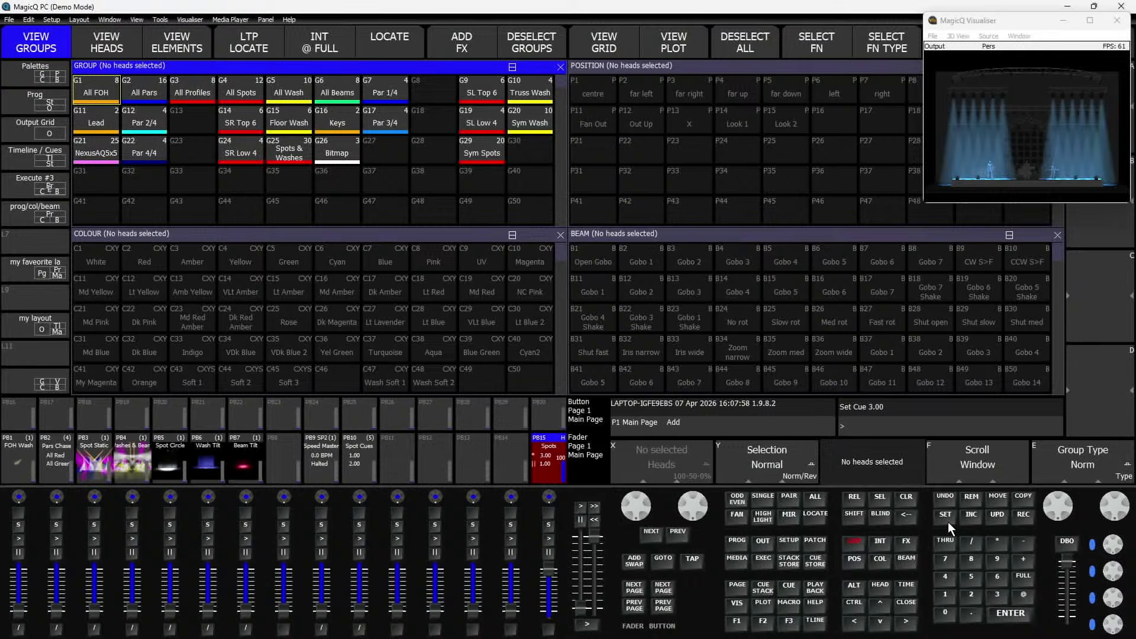
- Set a time spread across the heads for cue 1 by keypad command and test it by running, releasing and rerunning the Spots playback
{"action": "left_click", "coordinate": [946, 515]}
{"action": "left_click", "coordinate": [791, 586]}
{"action": "left_click", "coordinate": [897, 584]}
{"action": "left_click", "coordinate": [1023, 616]}
{"action": "left_click", "coordinate": [548, 539]}
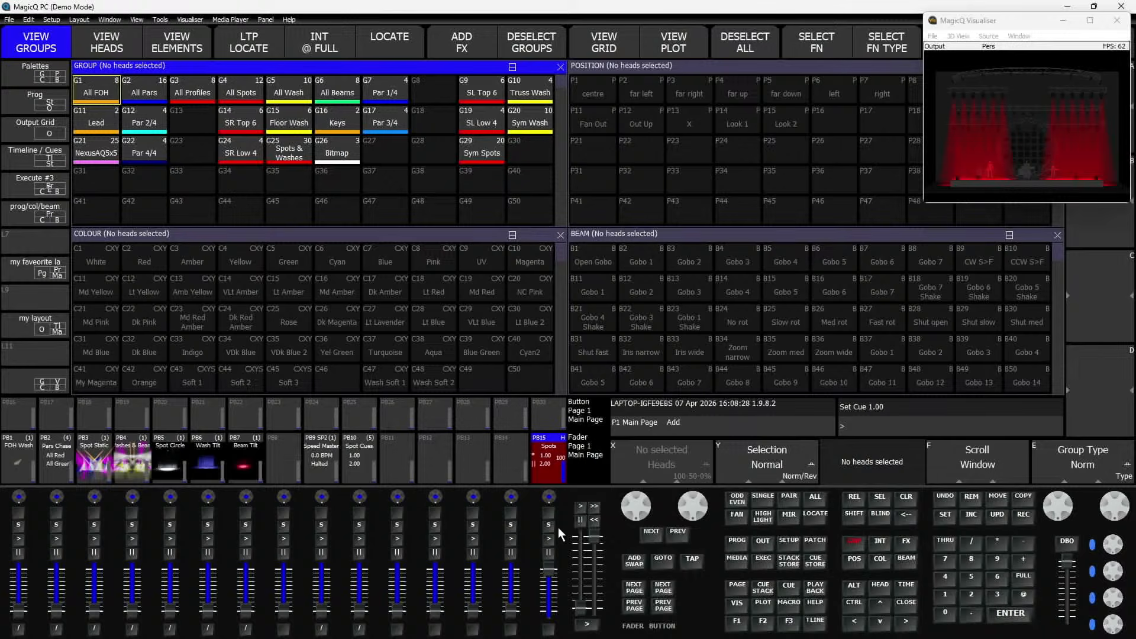
{"action": "left_click", "coordinate": [850, 500]}
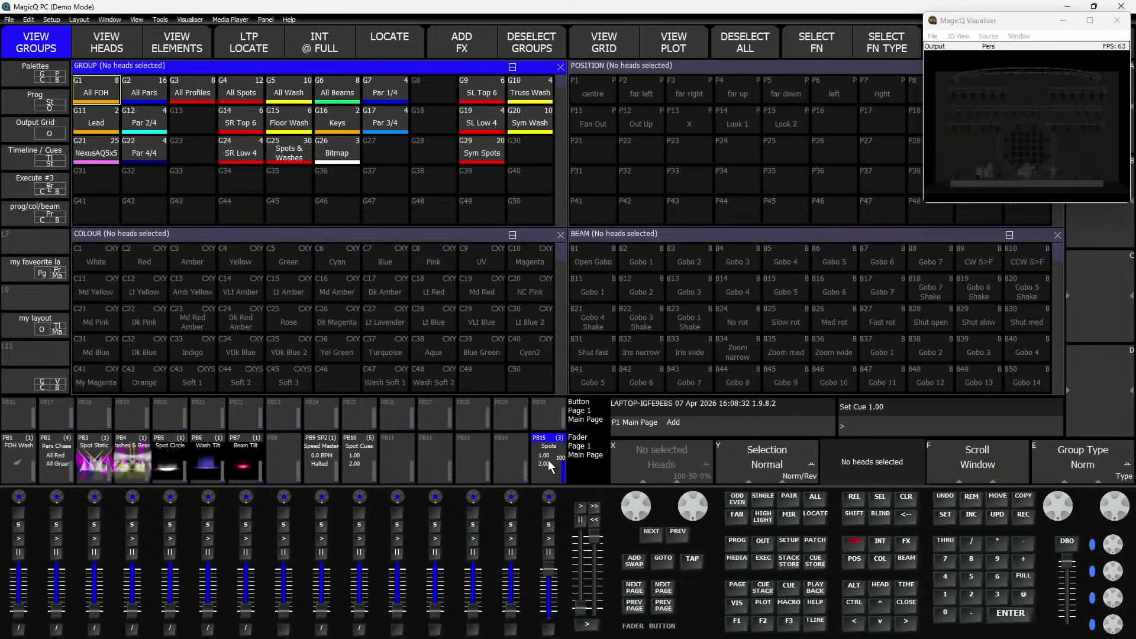
{"action": "left_click", "coordinate": [548, 538]}
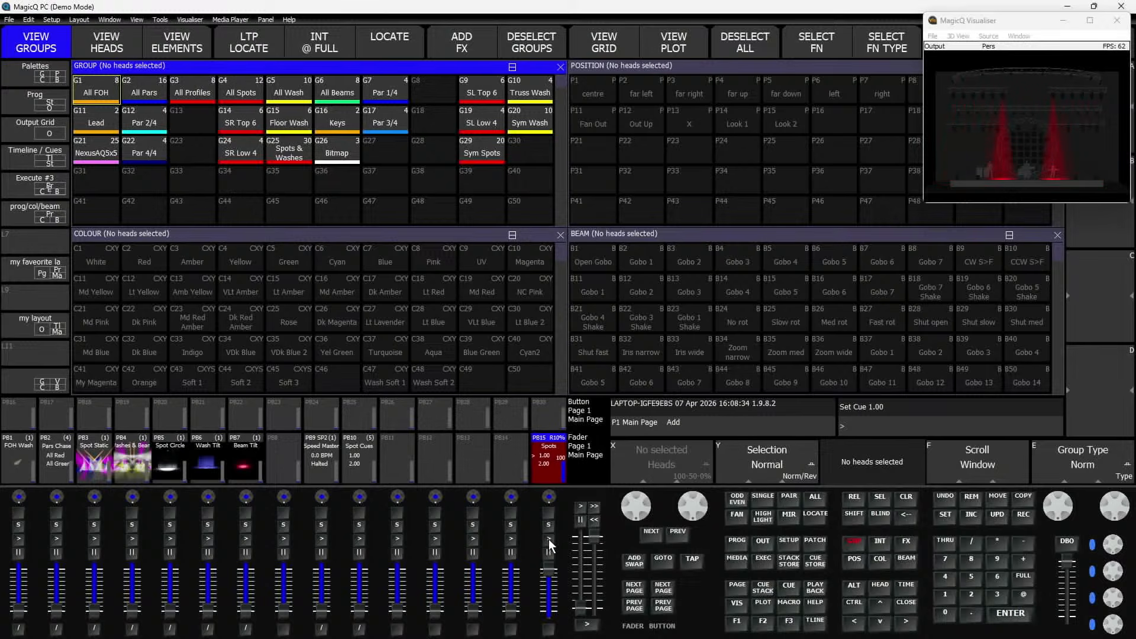
- Set the release time to 5 s in the Spots cue stack's activate/release options and release all playbacks
{"action": "left_click", "coordinate": [548, 526]}
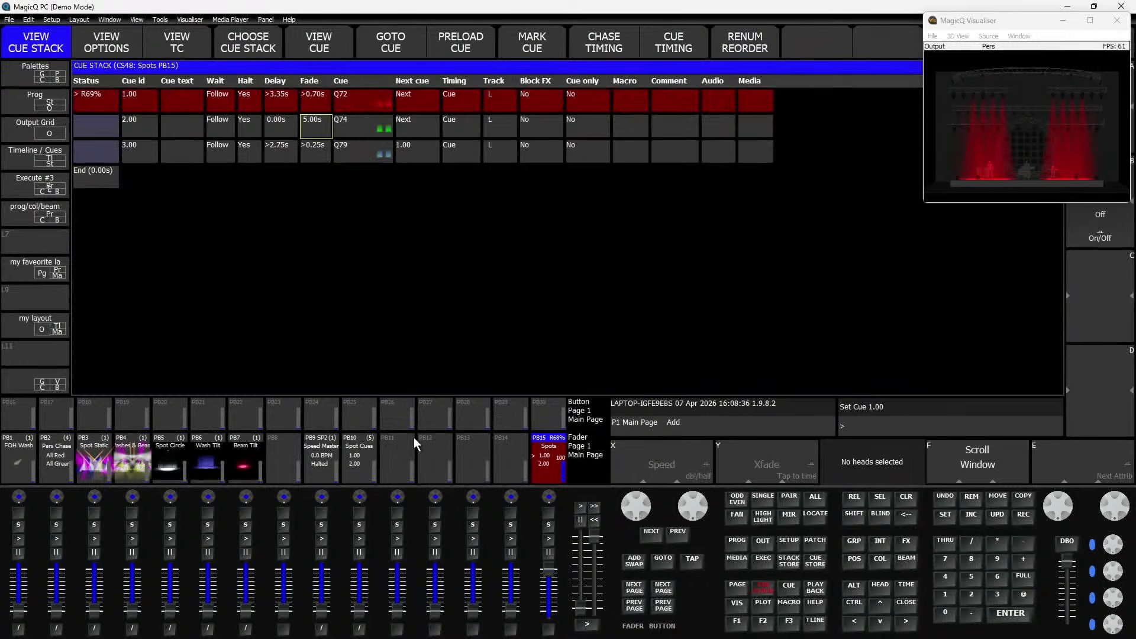
{"action": "left_click", "coordinate": [98, 46]}
{"action": "left_click", "coordinate": [494, 92]}
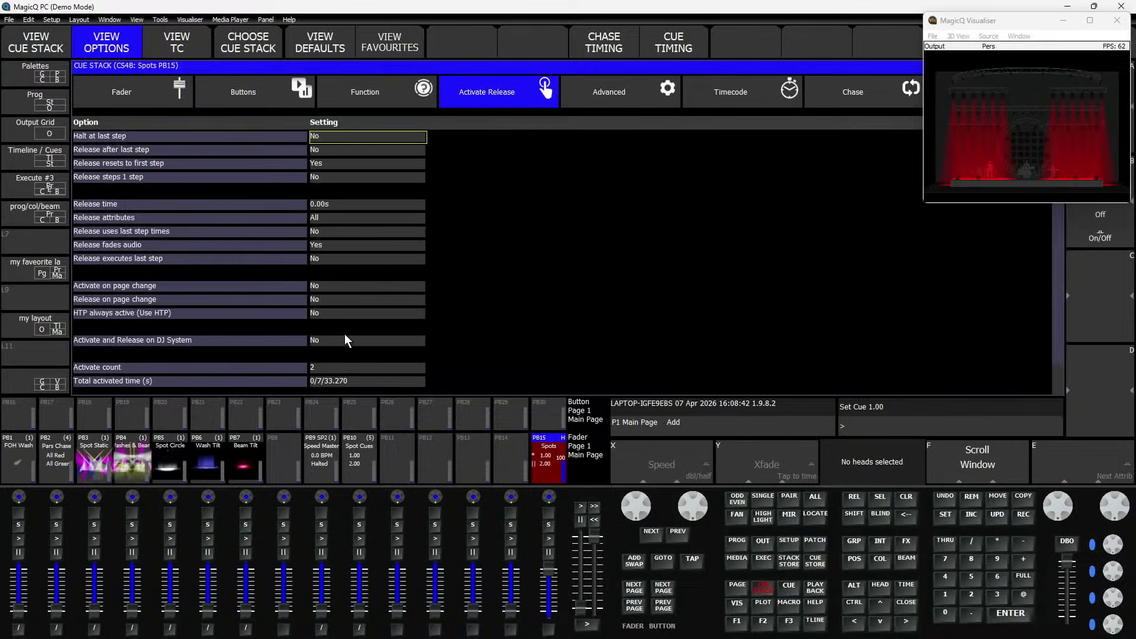
{"action": "scroll", "coordinate": [344, 334], "scroll_direction": "down", "scroll_amount": 5}
{"action": "left_click", "coordinate": [336, 201]}
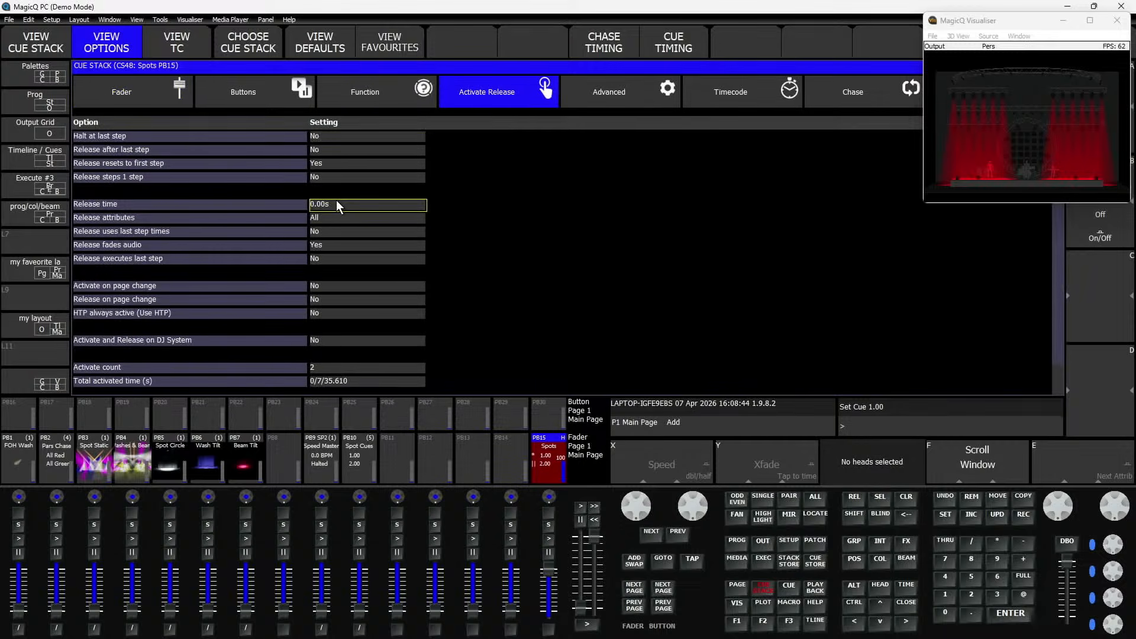
{"action": "left_click", "coordinate": [336, 204]}
{"action": "left_click", "coordinate": [516, 273]}
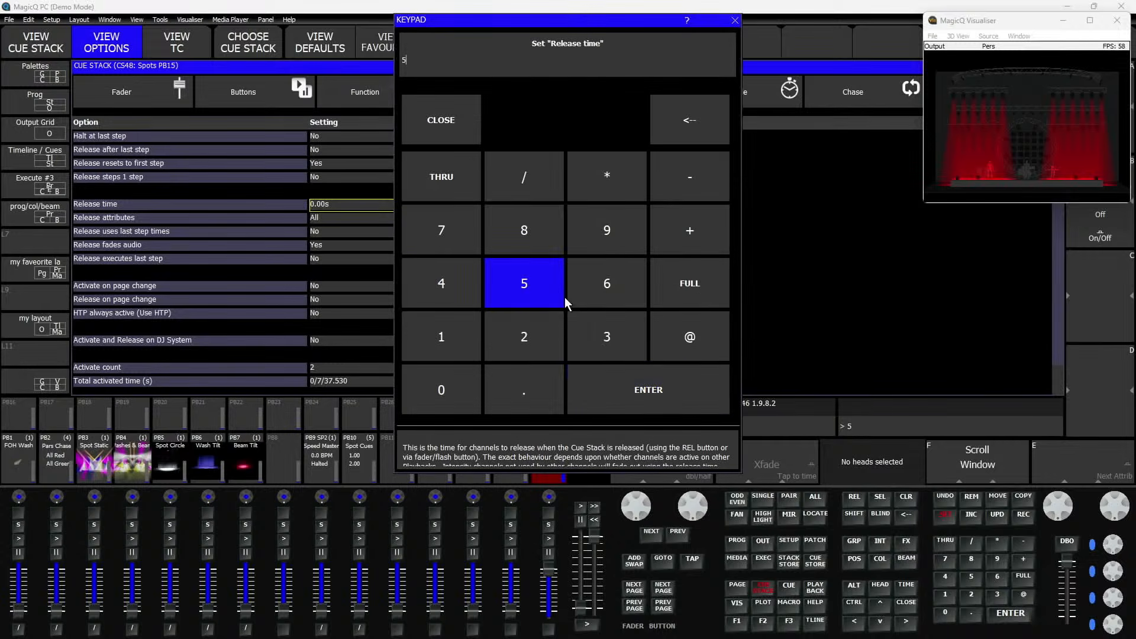
{"action": "left_click", "coordinate": [669, 382]}
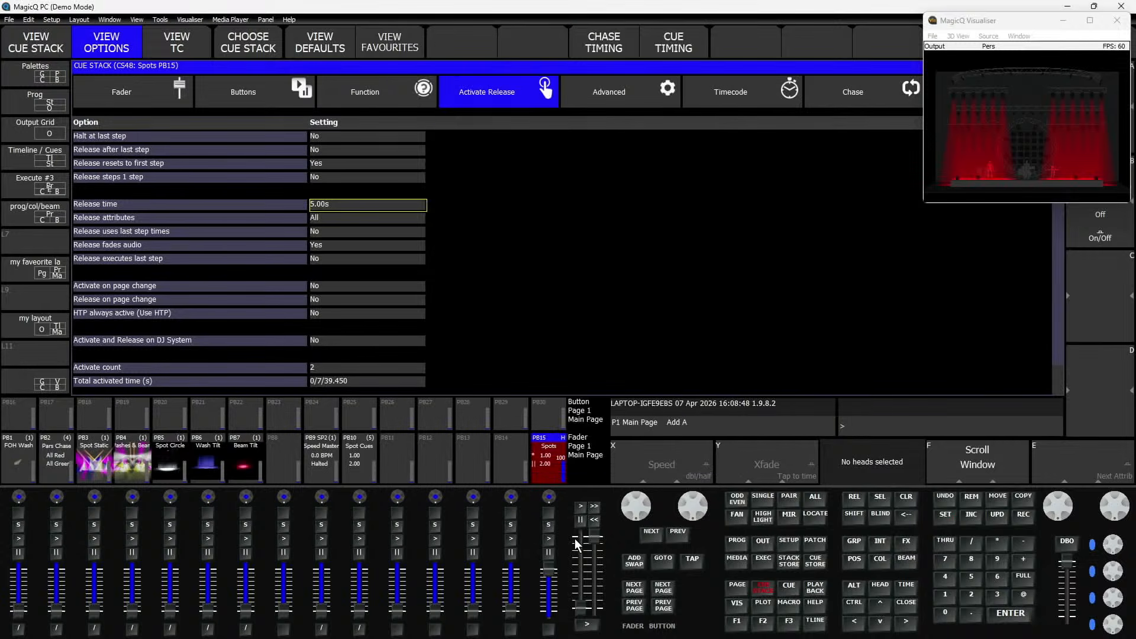
{"action": "left_click", "coordinate": [854, 511]}
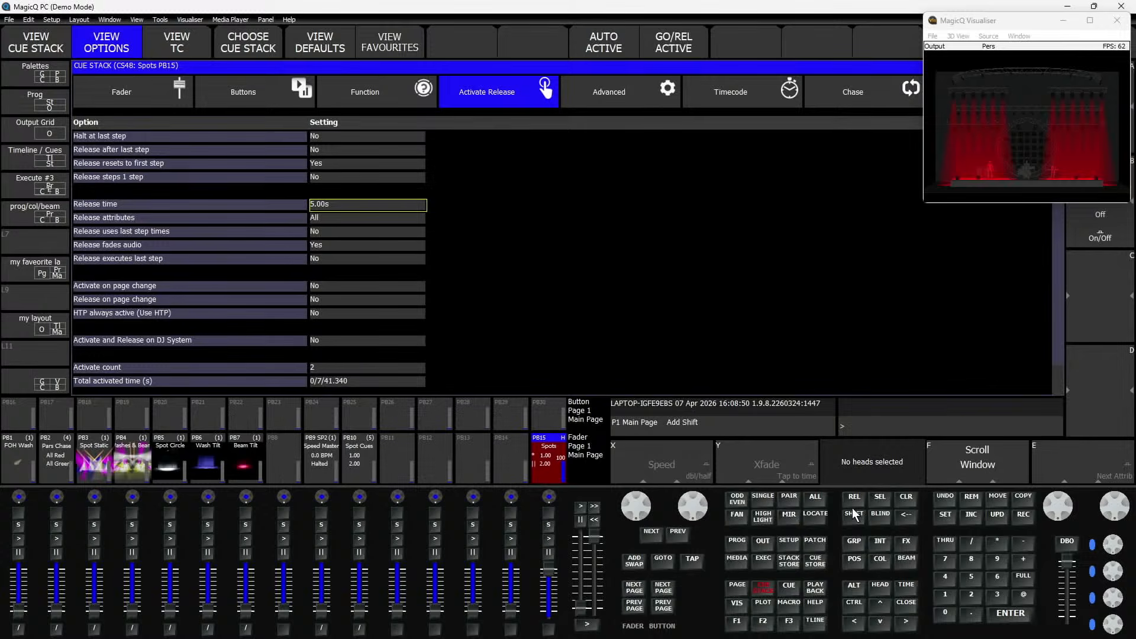
{"action": "left_click", "coordinate": [853, 505]}
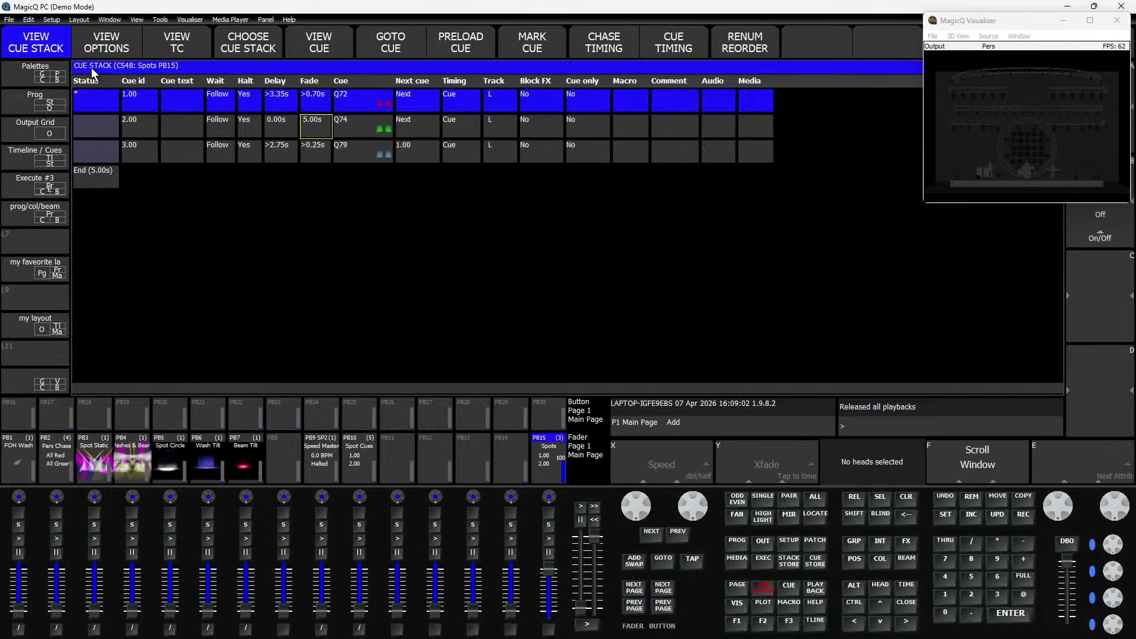
- Set the release time at the end of the Spots cue stack to 2 s and test it by running and releasing the playback
{"action": "left_click", "coordinate": [86, 175]}
{"action": "left_click", "coordinate": [108, 48]}
{"action": "left_click", "coordinate": [134, 53]}
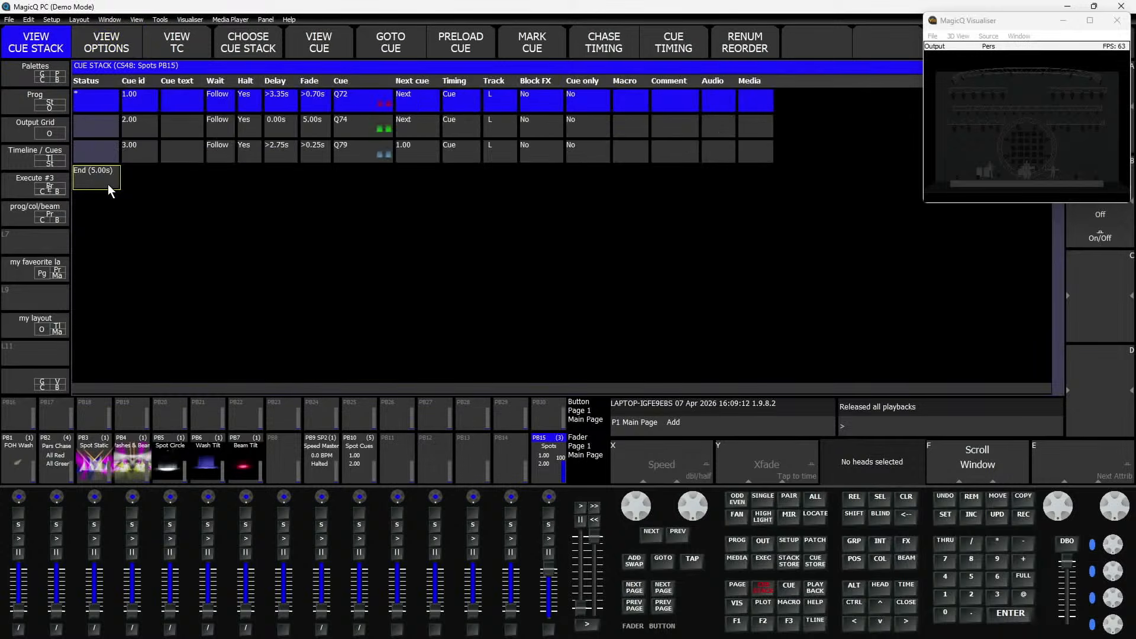
{"action": "type", "text": "2"}
{"action": "left_click", "coordinate": [126, 49]}
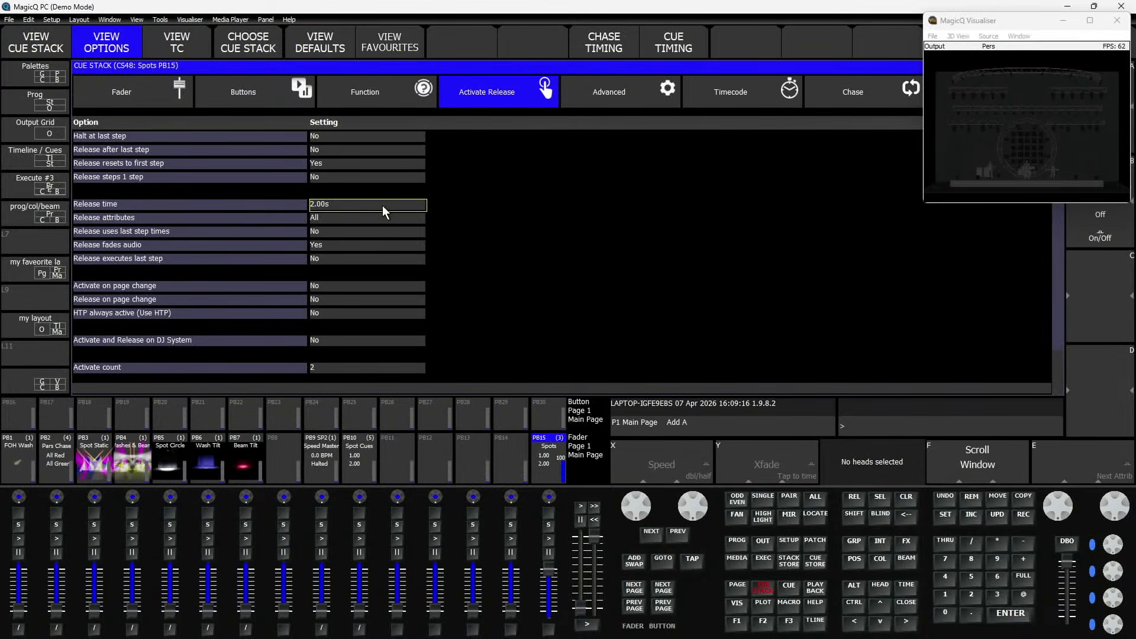
{"action": "left_click", "coordinate": [47, 45]}
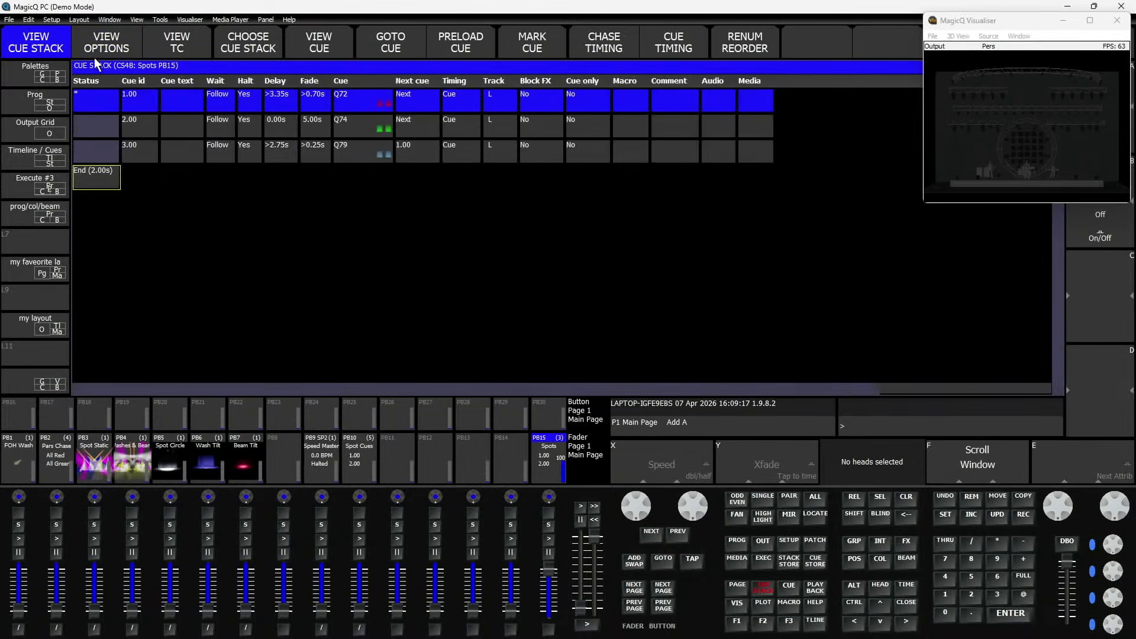
{"action": "left_click", "coordinate": [549, 538]}
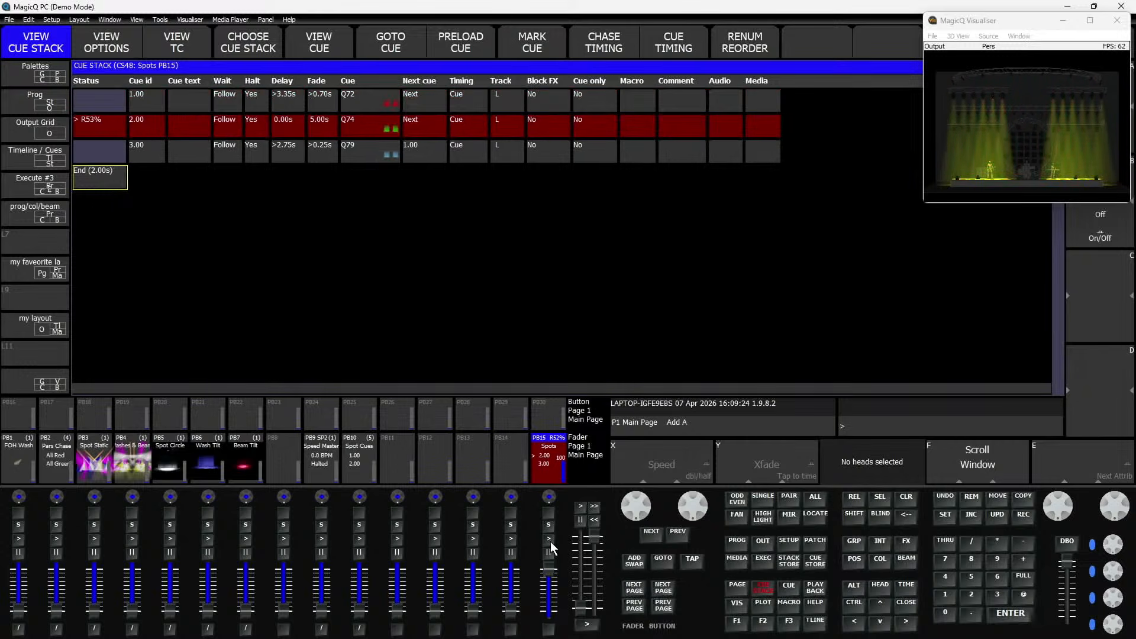
{"action": "left_click", "coordinate": [851, 500]}
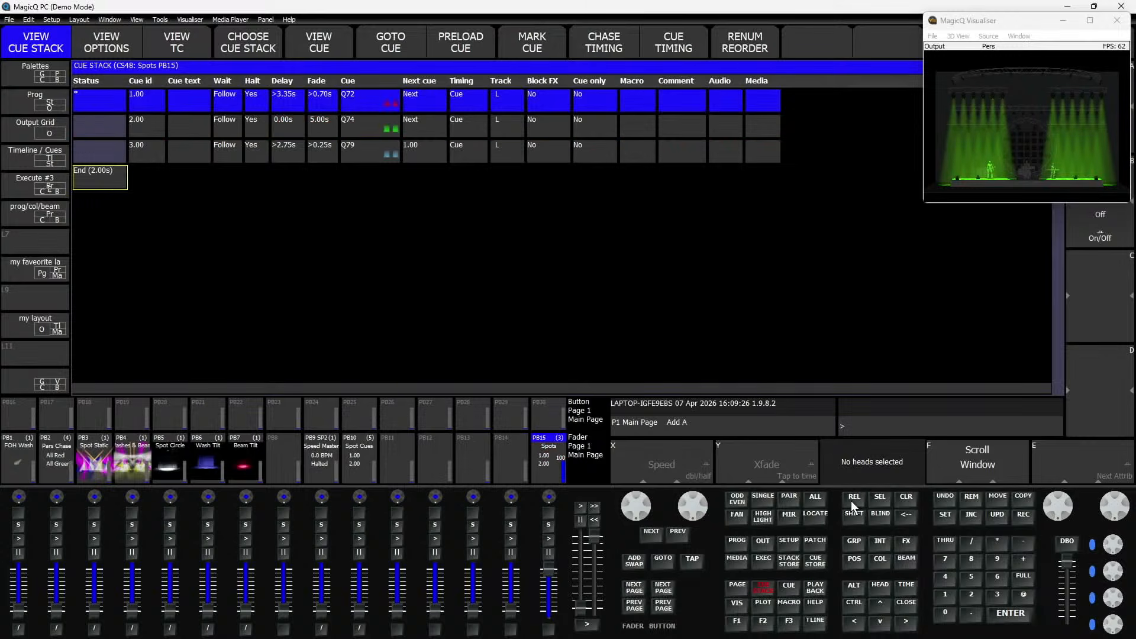
- Set the Spots cue stack's release time to 8 s by keypad command from the Palettes layout, and review the cue stack's timings
{"action": "left_click", "coordinate": [47, 82]}
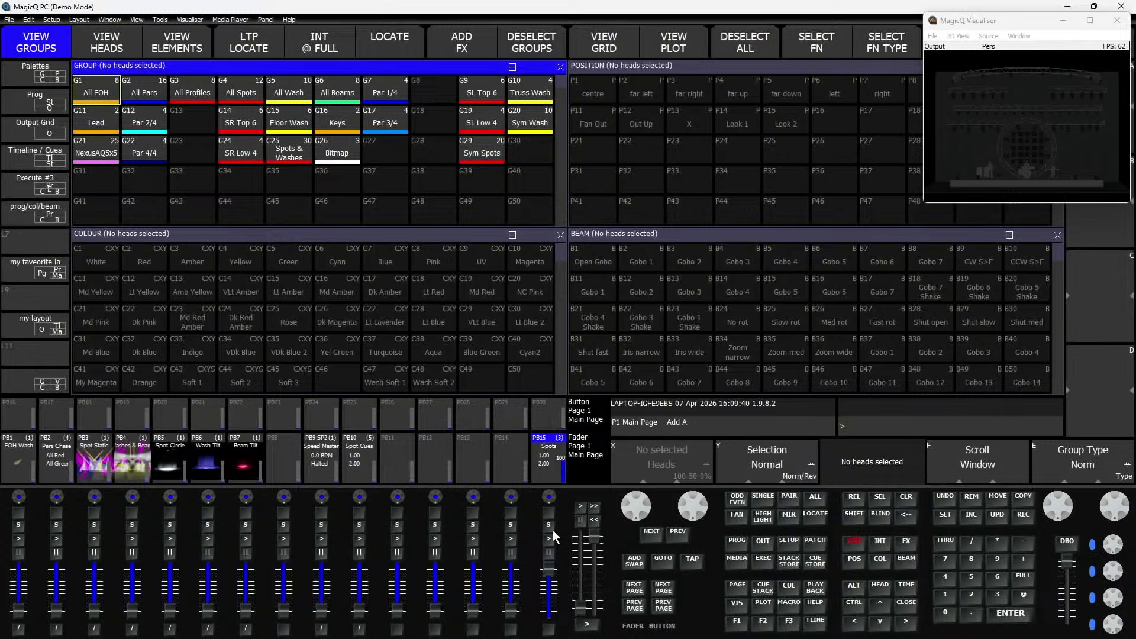
{"action": "left_click", "coordinate": [947, 517]}
{"action": "left_click", "coordinate": [907, 587]}
{"action": "left_click", "coordinate": [1011, 613]}
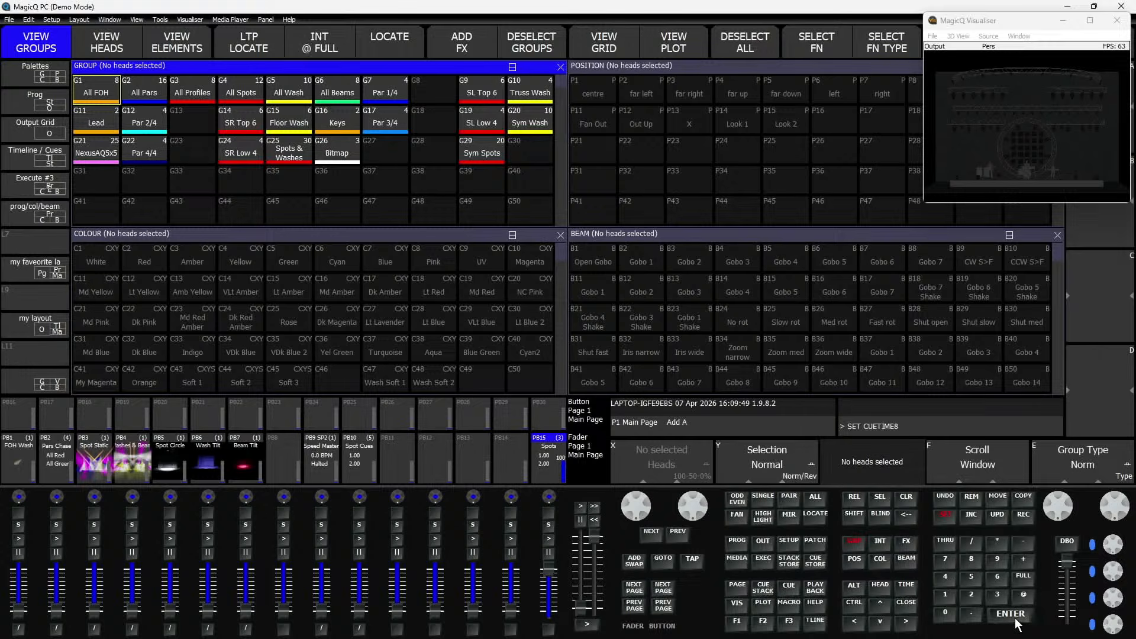
{"action": "double_click", "coordinate": [563, 465]}
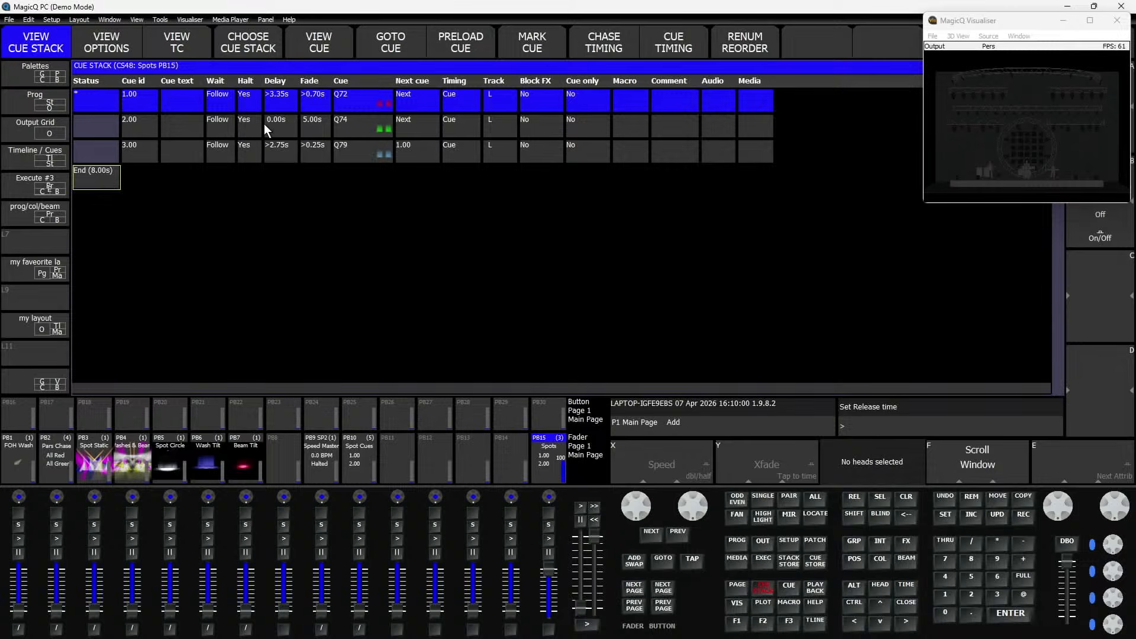
{"action": "left_click", "coordinate": [280, 104]}
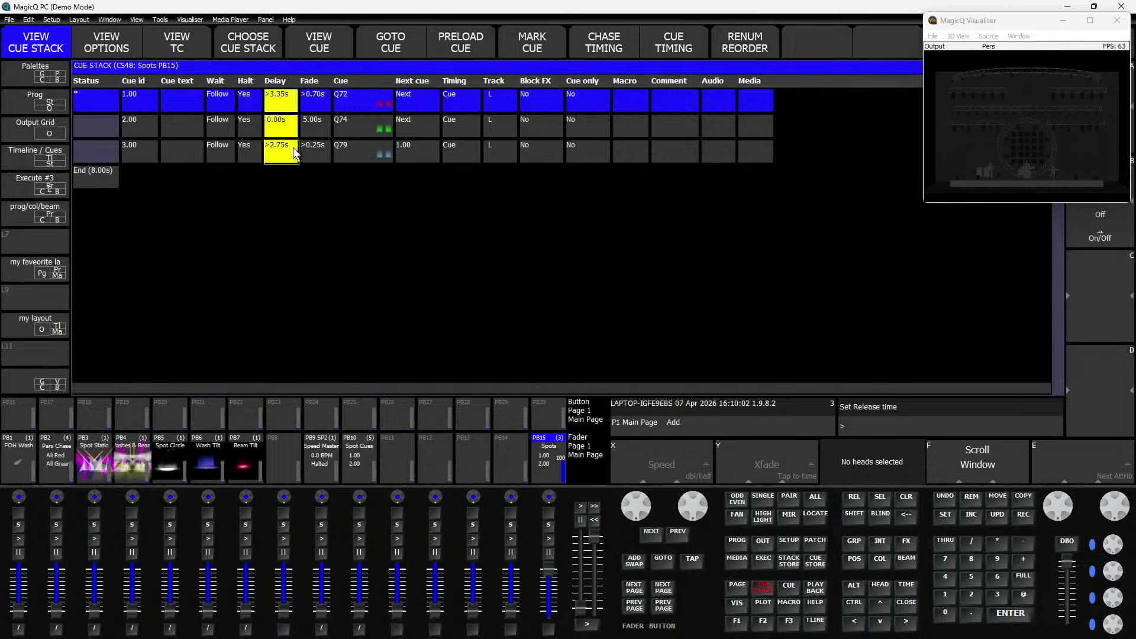
- Check the Group Cues option in the cue storage settings and return to the Palettes layout
{"action": "left_click", "coordinate": [7, 78]}
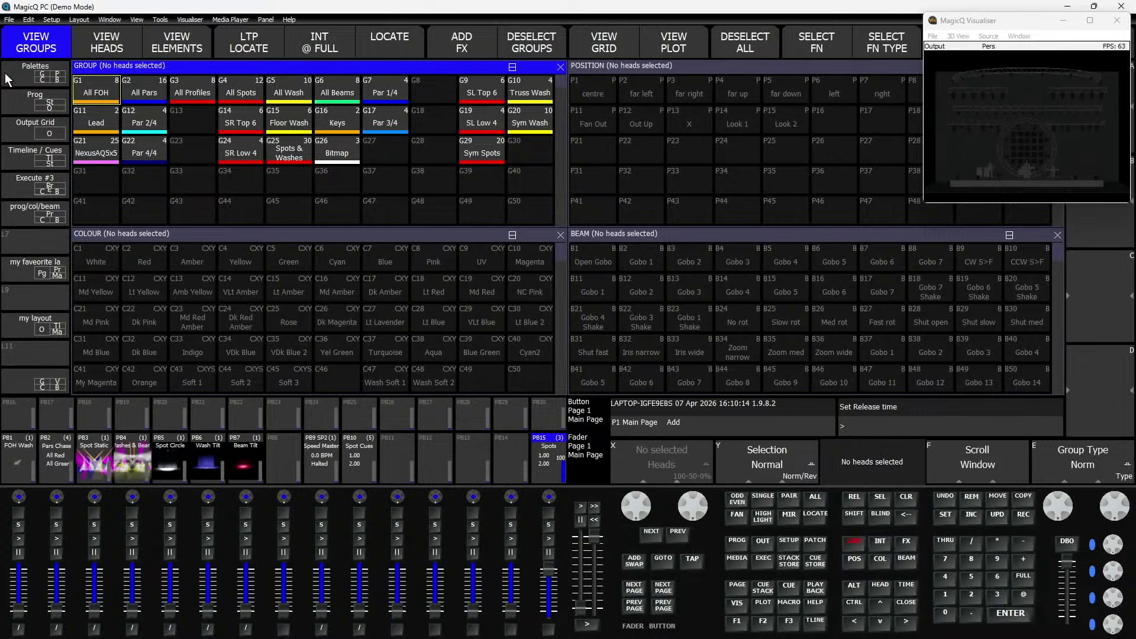
{"action": "left_click", "coordinate": [781, 543]}
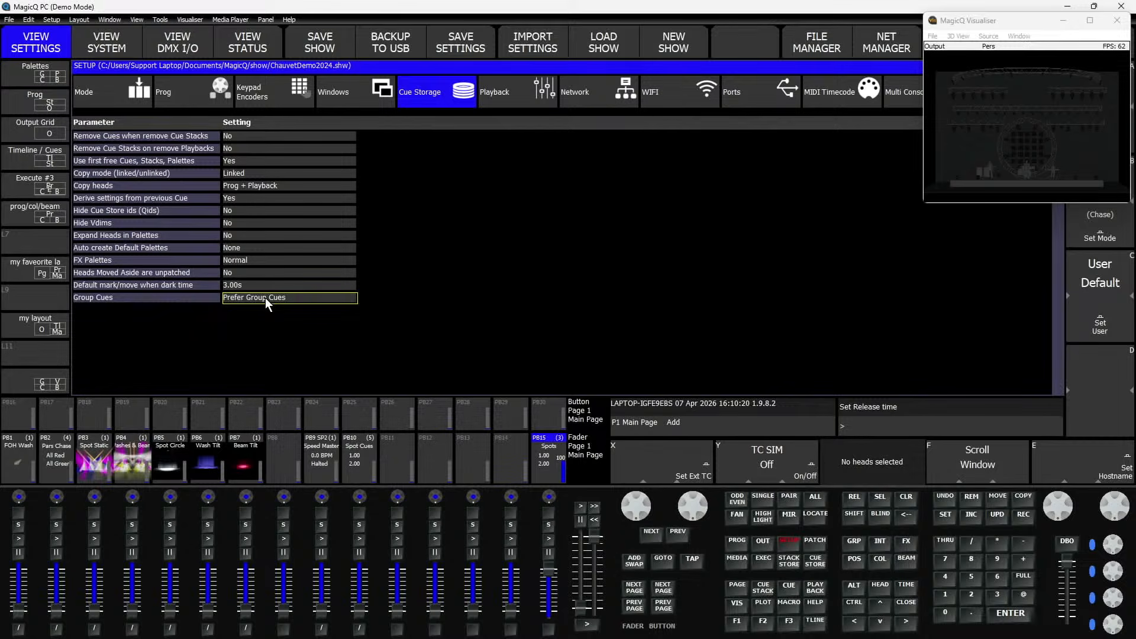
{"action": "left_click", "coordinate": [36, 78]}
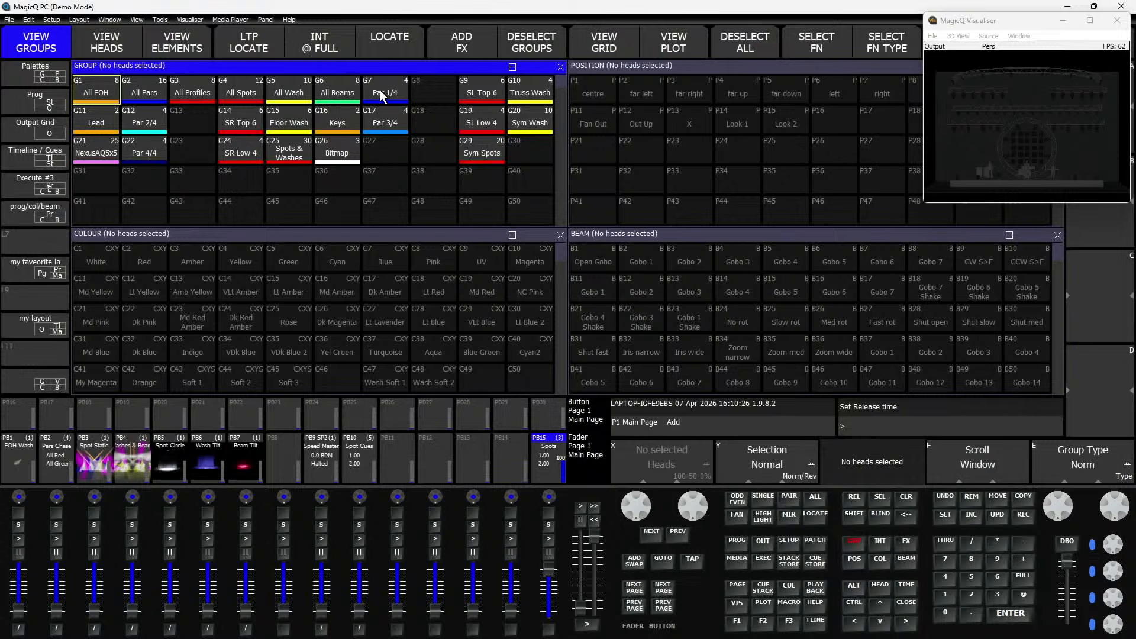
- Locate the All Pars group, colour it Green, and check its entry in the programmer before returning to the Palettes layout
{"action": "left_click", "coordinate": [126, 95]}
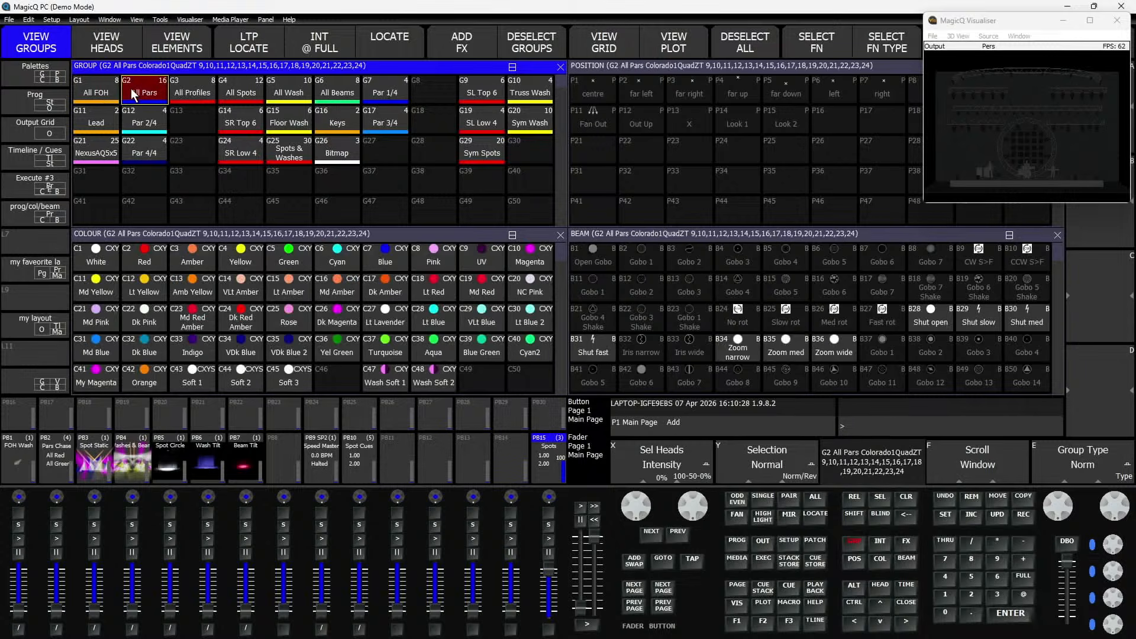
{"action": "left_click", "coordinate": [394, 39]}
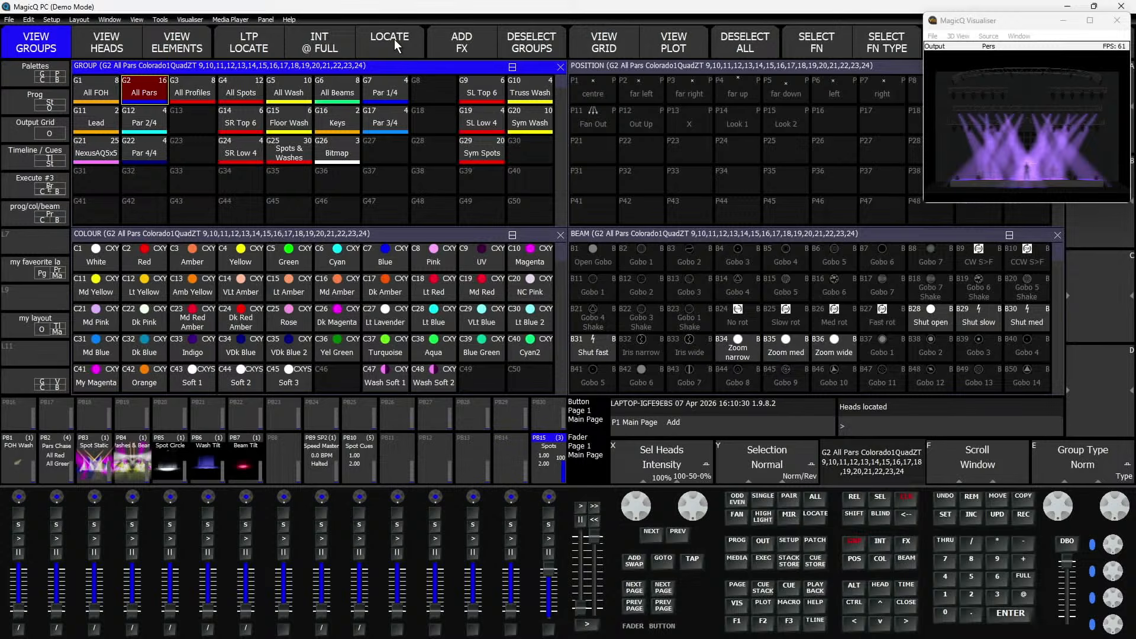
{"action": "left_click", "coordinate": [280, 258]}
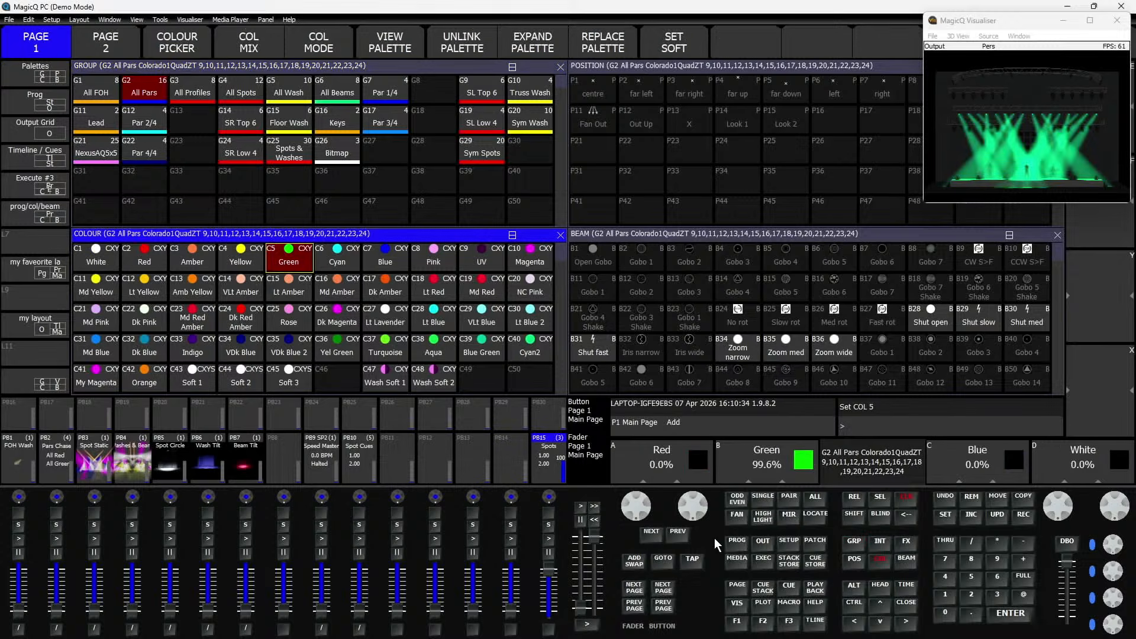
{"action": "left_click", "coordinate": [739, 541]}
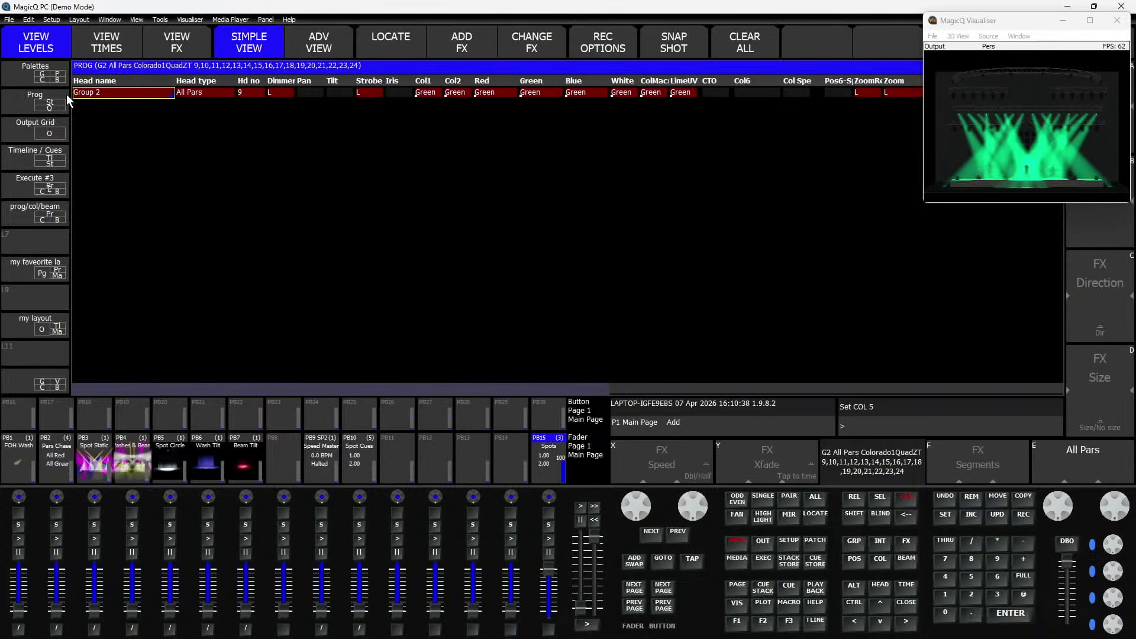
{"action": "left_click", "coordinate": [26, 75]}
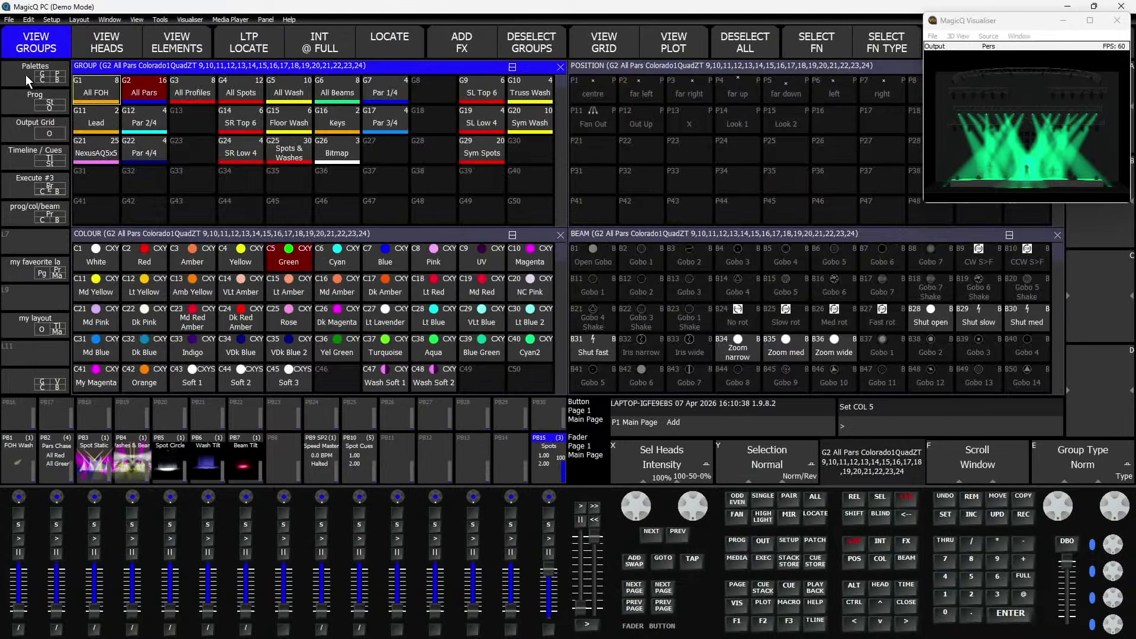
- Record the green All Pars look twice onto playback PB13, as cues 1 and 2
{"action": "left_click", "coordinate": [1020, 517]}
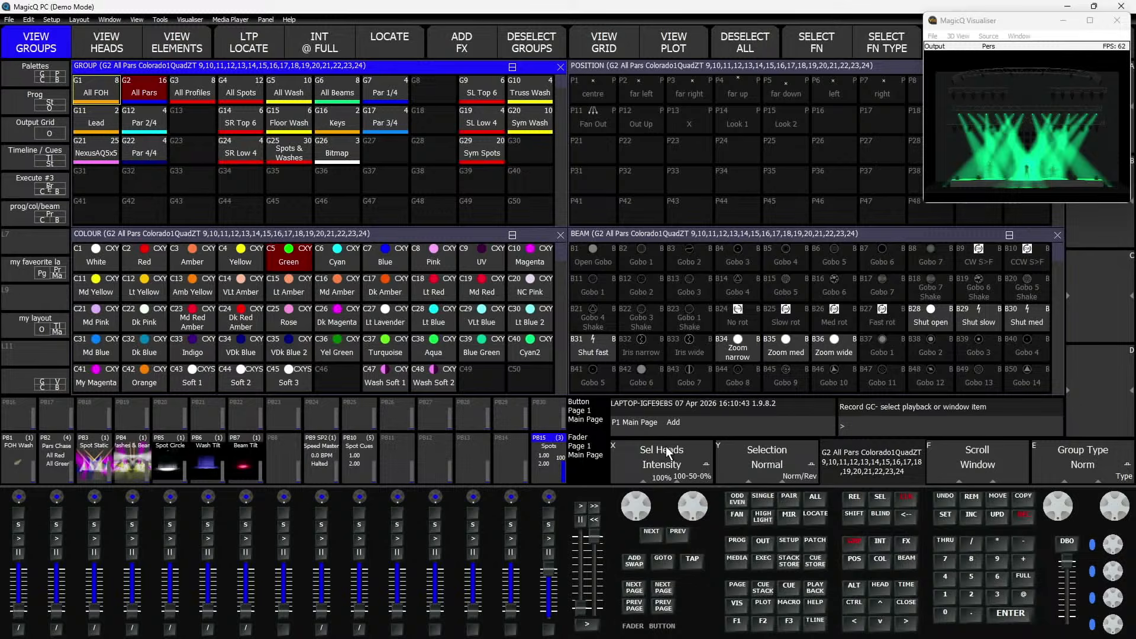
{"action": "left_click", "coordinate": [477, 451]}
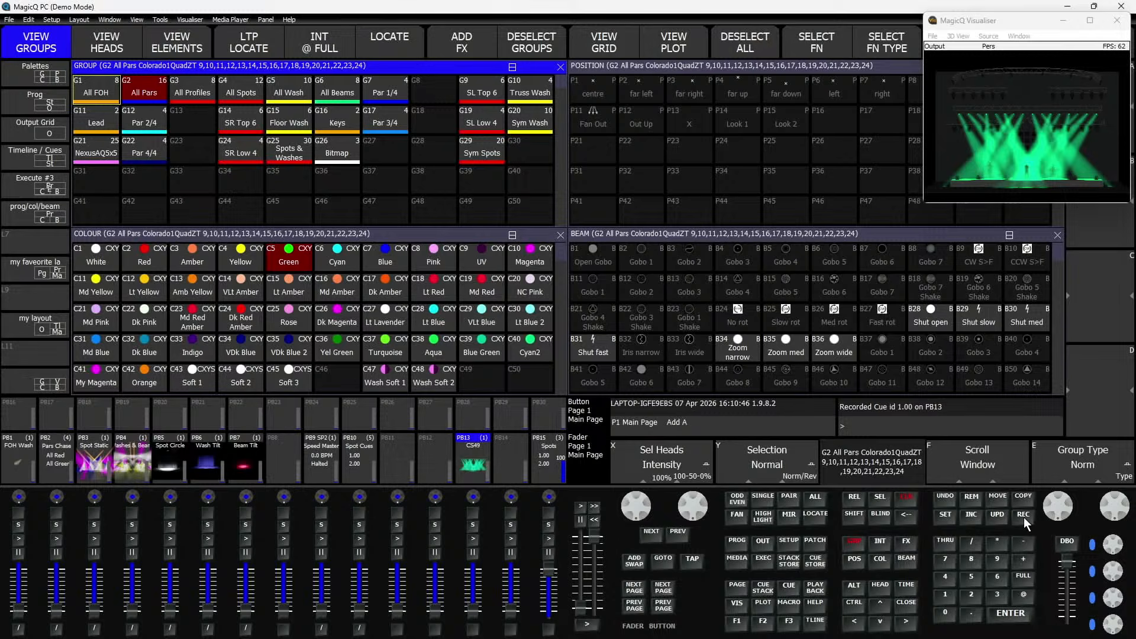
{"action": "left_click", "coordinate": [1023, 517]}
{"action": "left_click", "coordinate": [481, 451]}
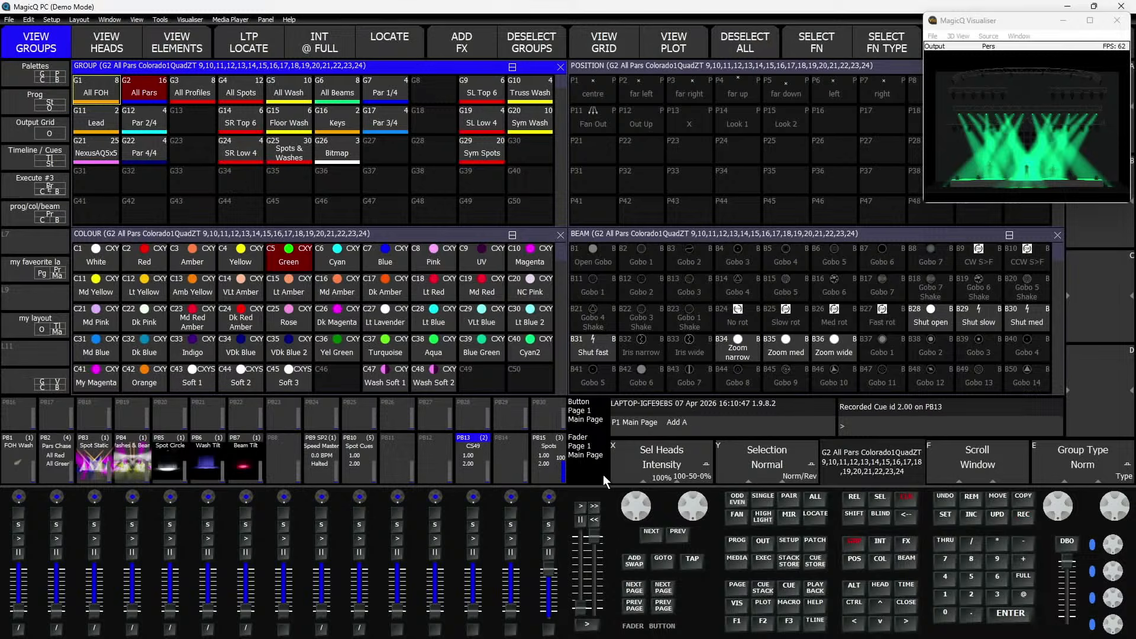
- Clear the programmer, set the Par 2/4 group to Yellow, and locate the Par 1/4 group and colour it Red
{"action": "left_click", "coordinate": [906, 496]}
{"action": "left_click", "coordinate": [847, 540]}
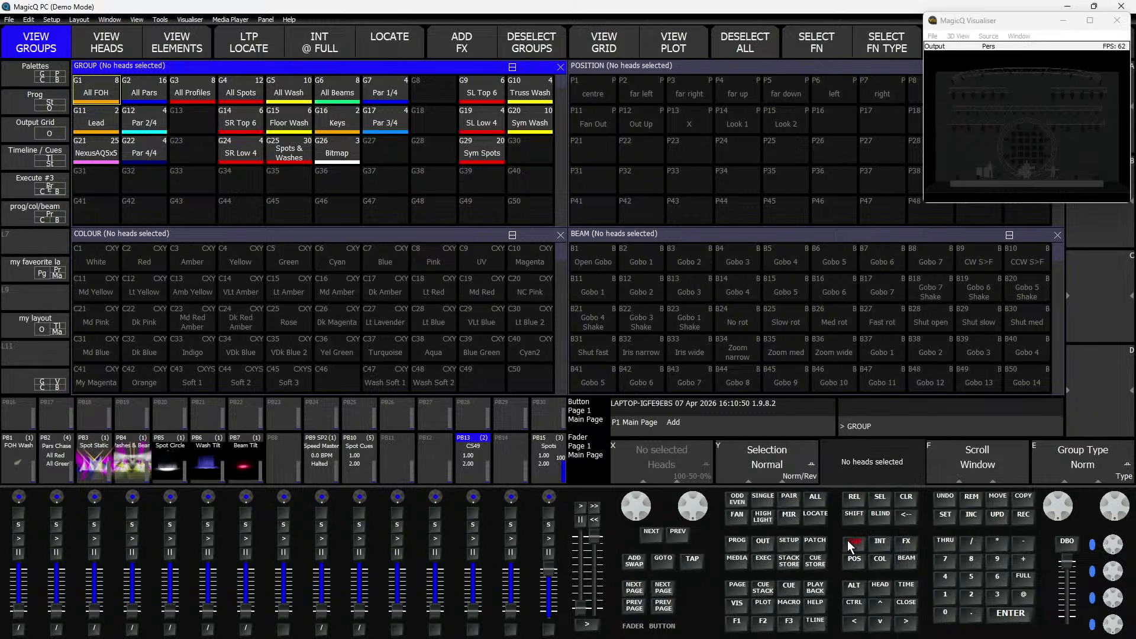
{"action": "left_click", "coordinate": [138, 119]}
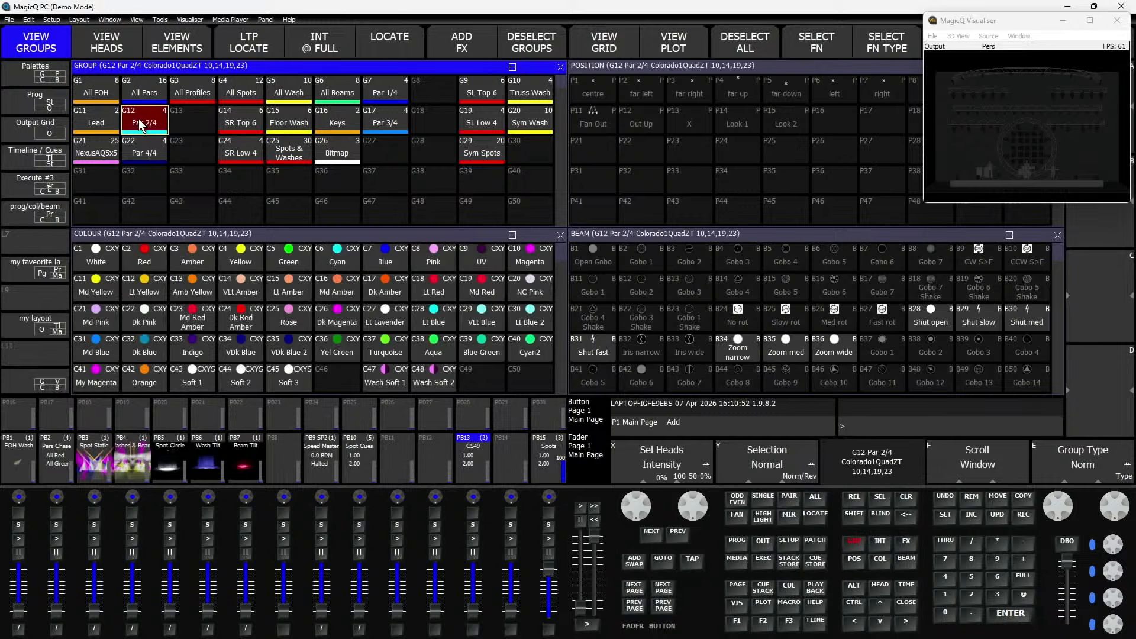
{"action": "left_click", "coordinate": [240, 253]}
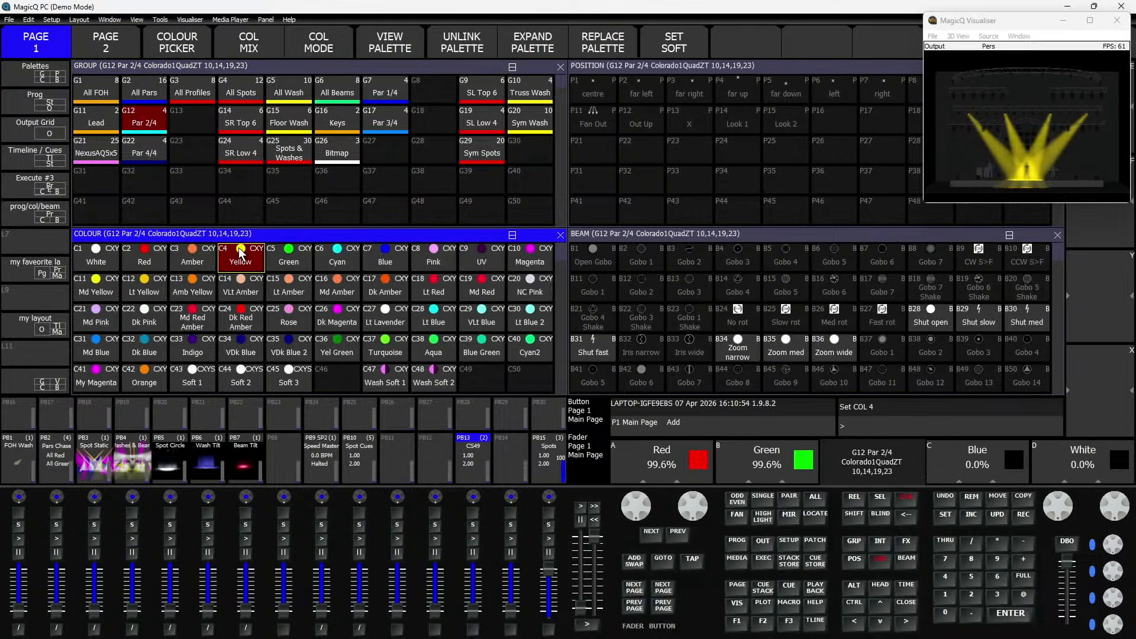
{"action": "left_click", "coordinate": [385, 98]}
{"action": "left_click", "coordinate": [382, 43]}
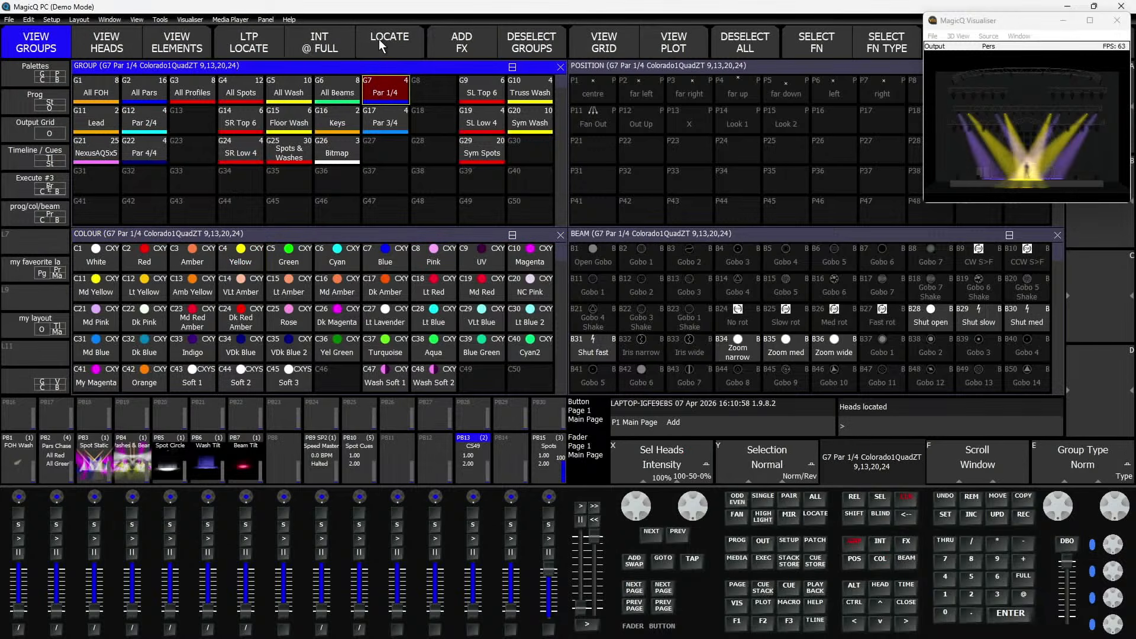
{"action": "left_click", "coordinate": [149, 262]}
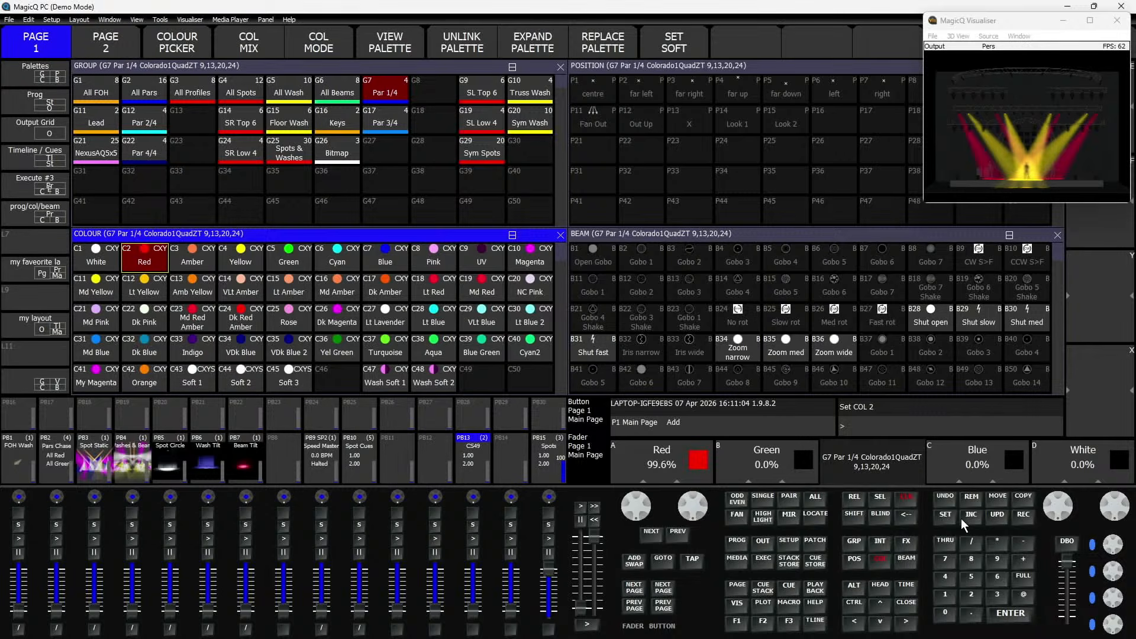
- Merge the yellow and red par groups into cue 1.00 on PB13 using the Rec Merge record option
{"action": "left_click", "coordinate": [854, 514]}
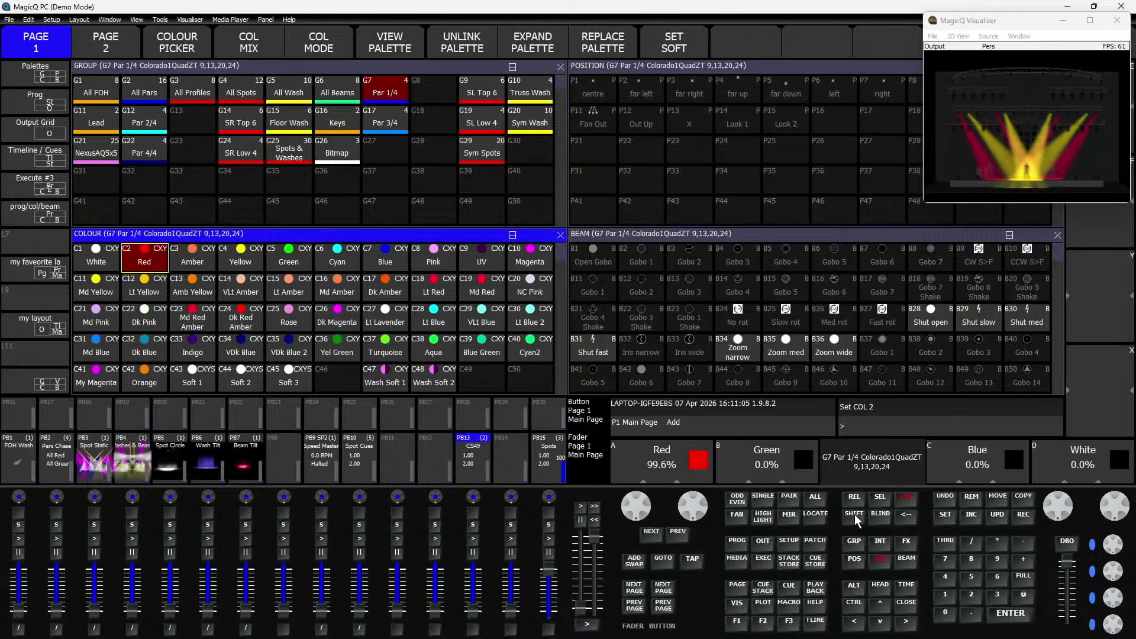
{"action": "left_click", "coordinate": [1024, 514]}
{"action": "left_click", "coordinate": [58, 49]}
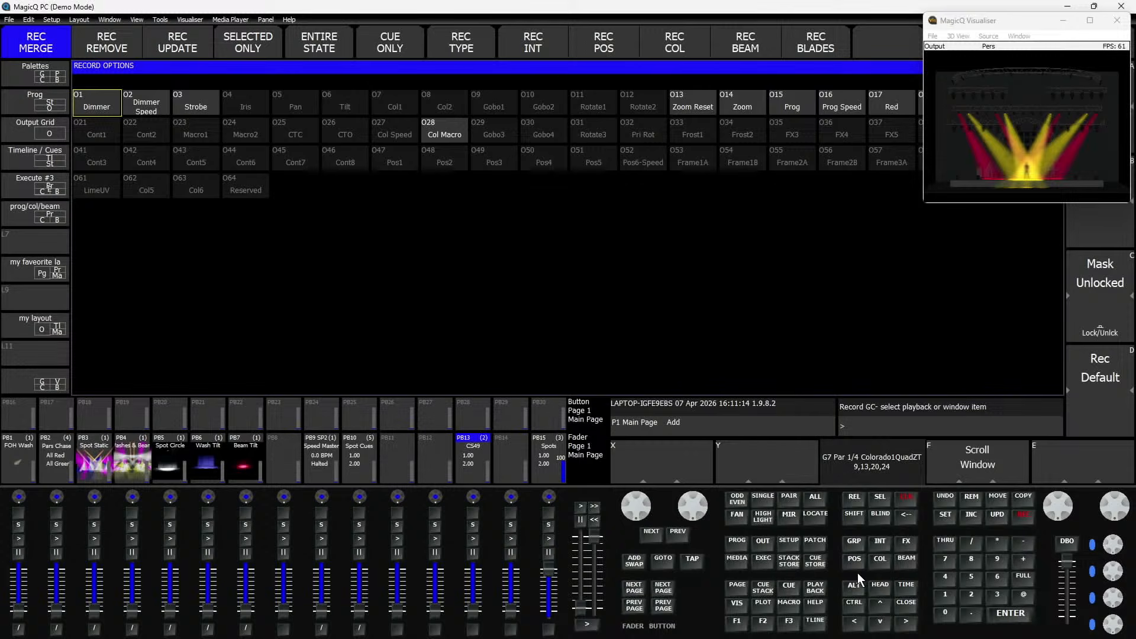
{"action": "left_click", "coordinate": [471, 522]}
{"action": "left_click", "coordinate": [623, 159]}
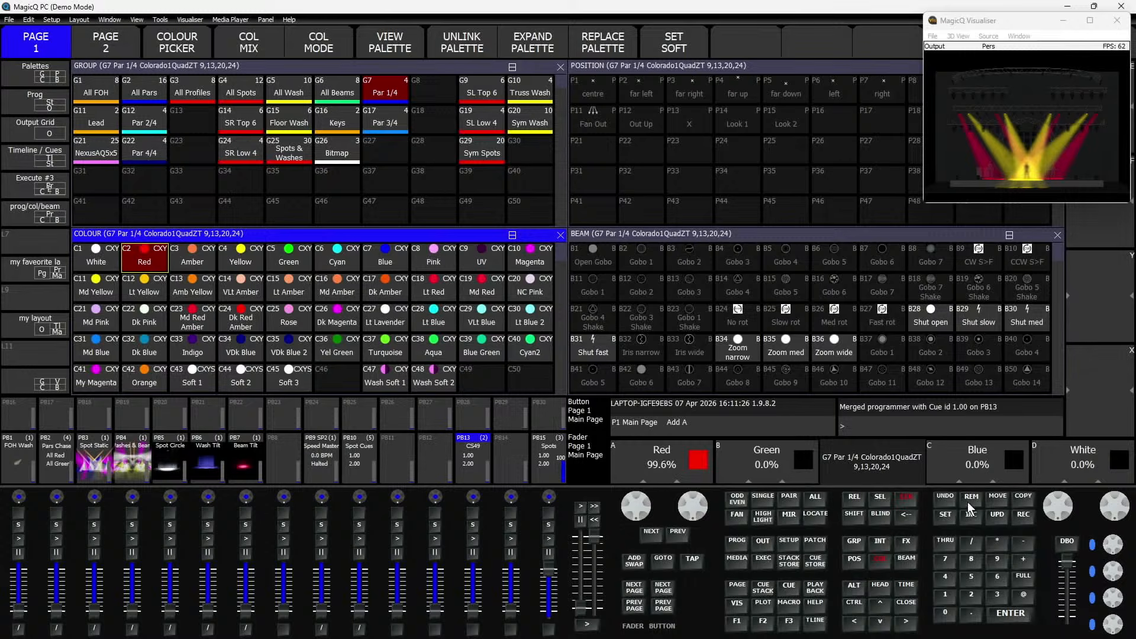
- Clear the programmer, locate the All Wash group, and record it as the third cue on PB13
{"action": "left_click", "coordinate": [908, 500]}
{"action": "left_click", "coordinate": [293, 96]}
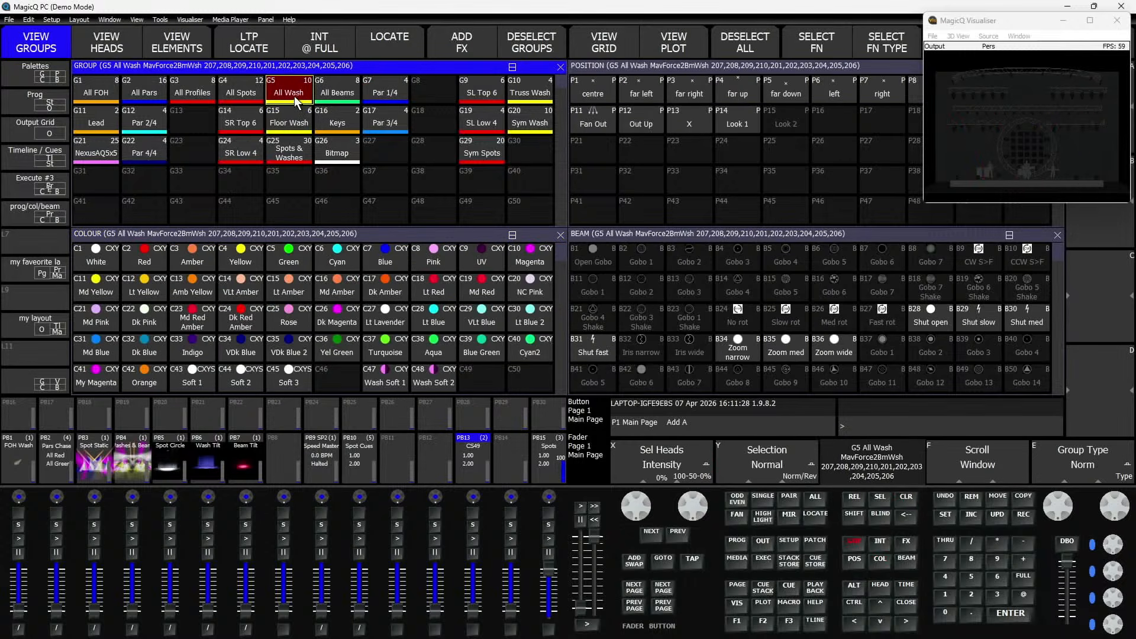
{"action": "left_click", "coordinate": [386, 39]}
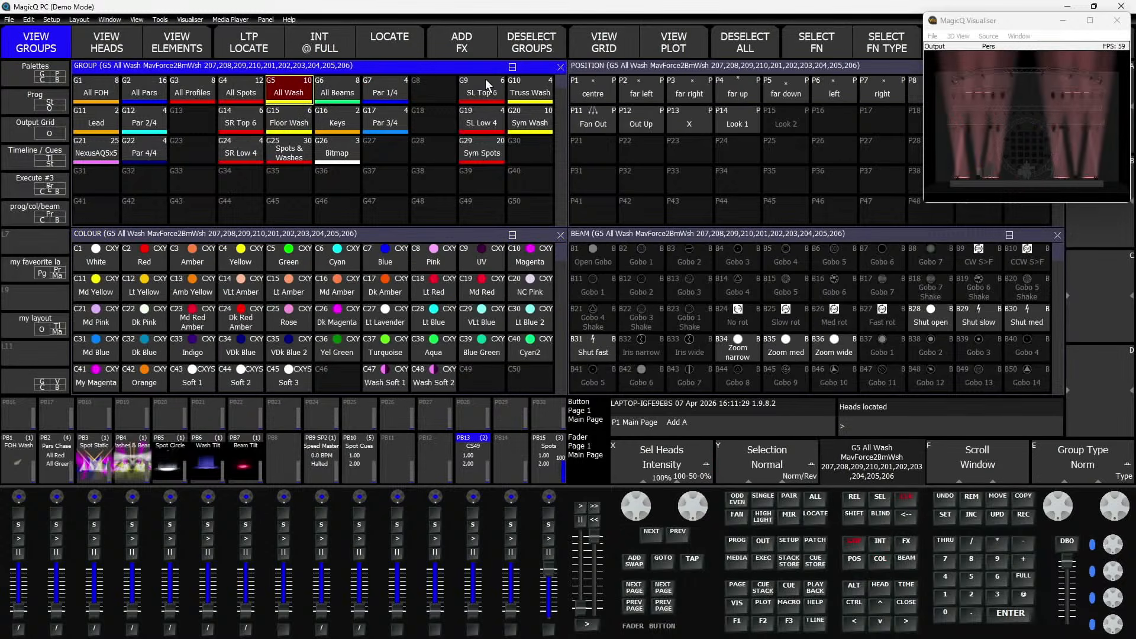
{"action": "left_click", "coordinate": [1022, 515]}
{"action": "left_click", "coordinate": [468, 471]}
- Move the visualiser window clear of the head commands, set Group Cues to Disabled in the cue storage settings, and return to the Palettes layout
{"action": "left_click_drag", "start_coordinate": [1010, 28], "coordinate": [950, 81]}
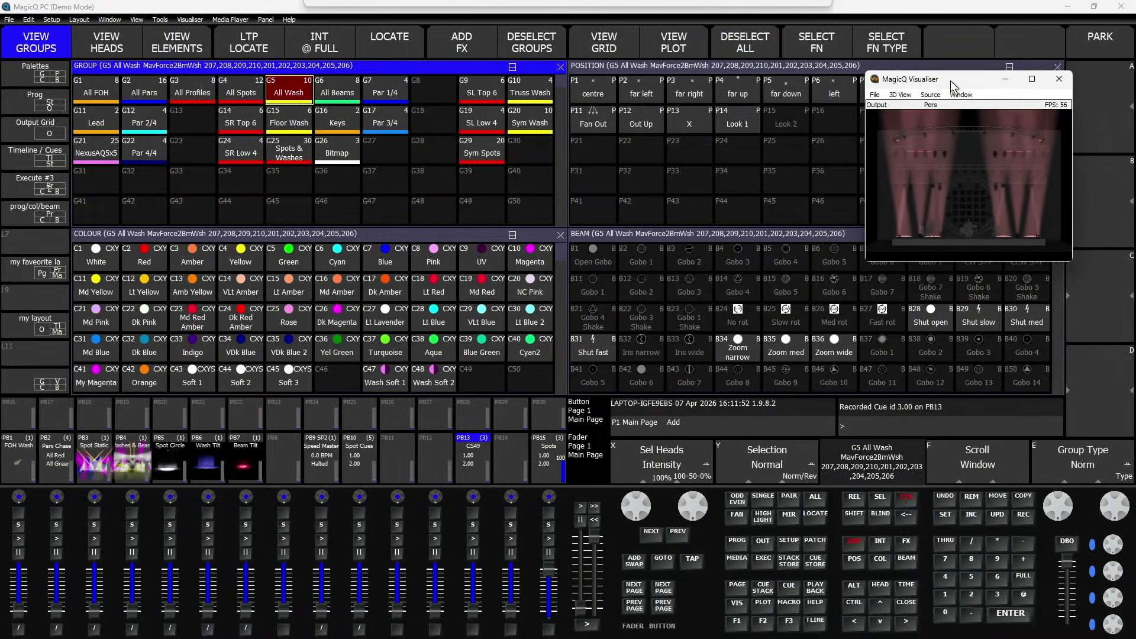
{"action": "left_click", "coordinate": [787, 540]}
{"action": "left_click", "coordinate": [257, 299]}
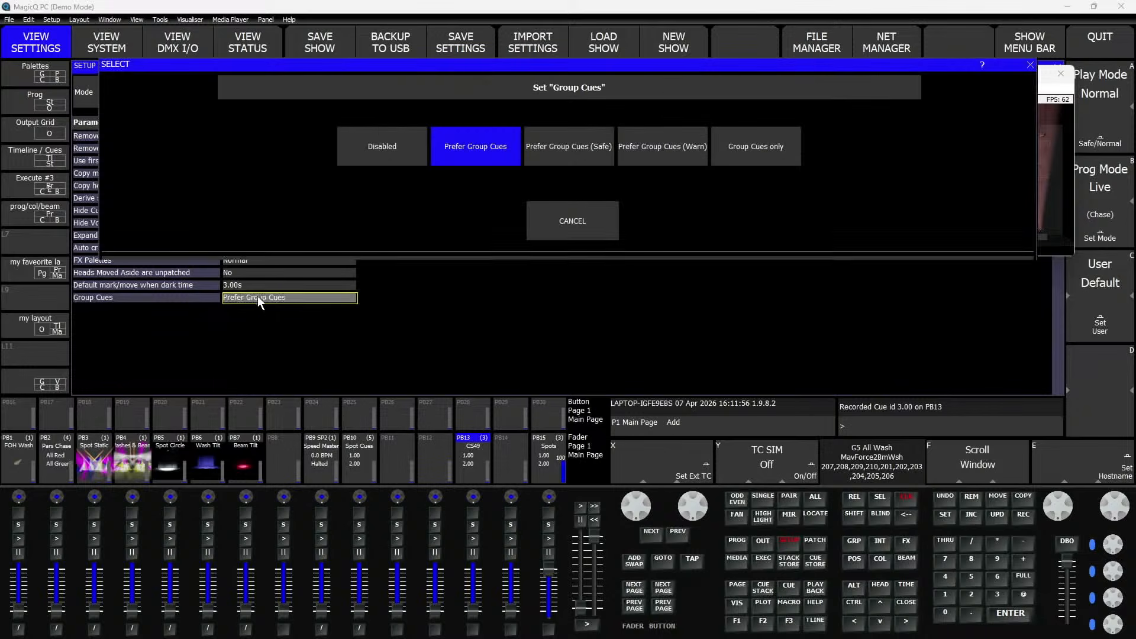
{"action": "left_click", "coordinate": [381, 138]}
{"action": "left_click", "coordinate": [52, 73]}
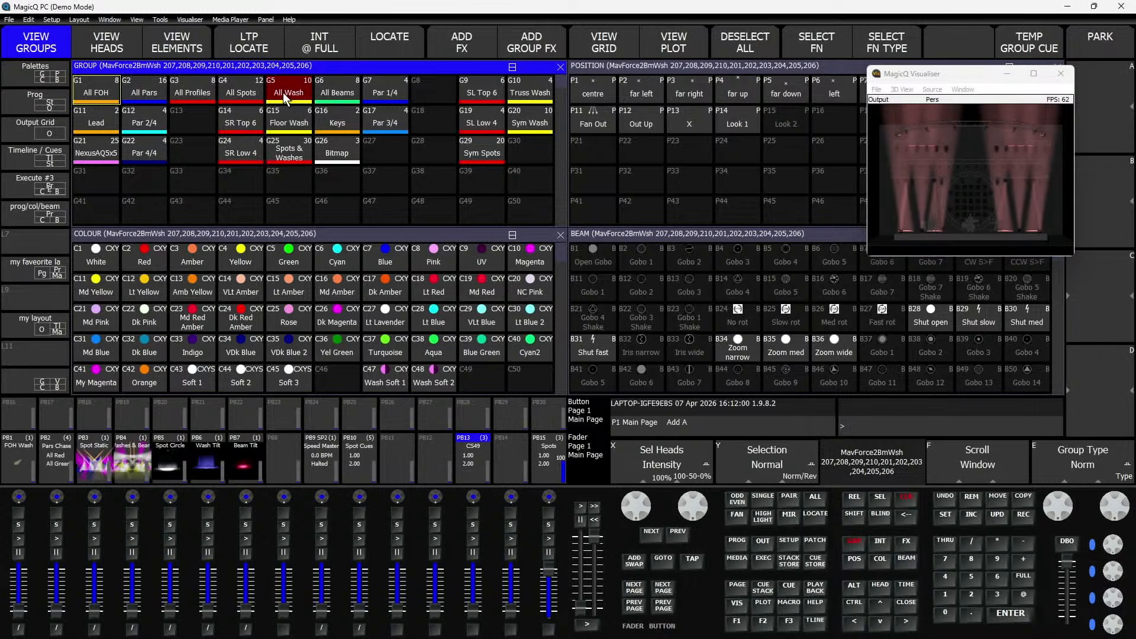
- Enable Temp Group Cue, locate the All Beams group, and check the group entries in the programmer
{"action": "left_click", "coordinate": [1031, 52]}
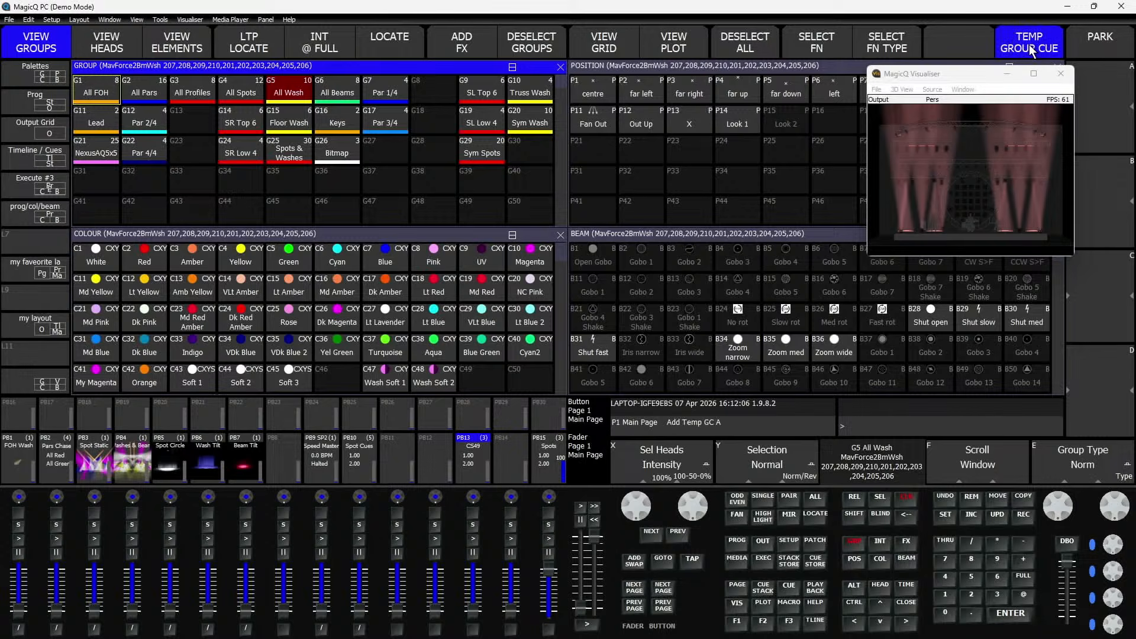
{"action": "left_click", "coordinate": [325, 96]}
{"action": "left_click", "coordinate": [740, 537]}
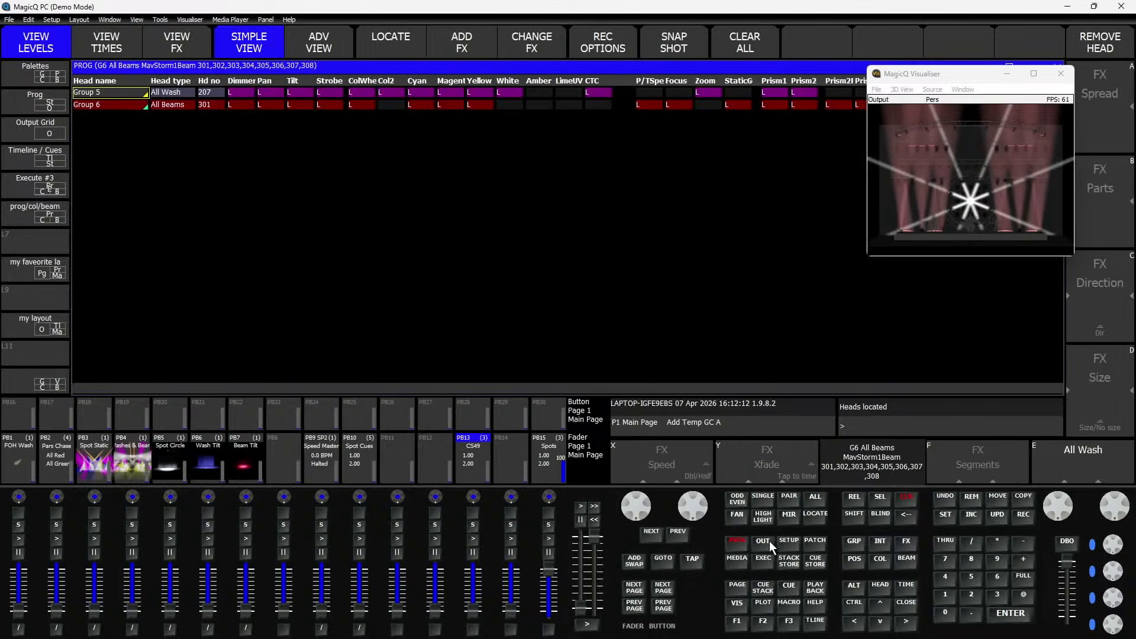
- Clear the programmer and set Group Cues to Prefer Group Cues in the cue storage settings
{"action": "left_click", "coordinate": [788, 542]}
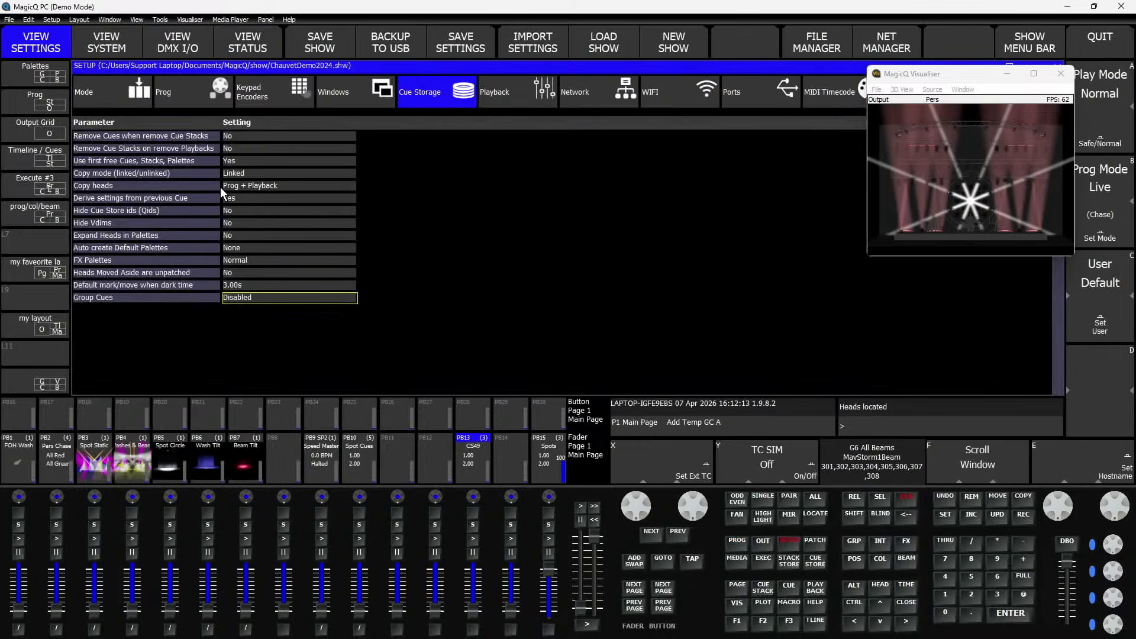
{"action": "left_click", "coordinate": [910, 500]}
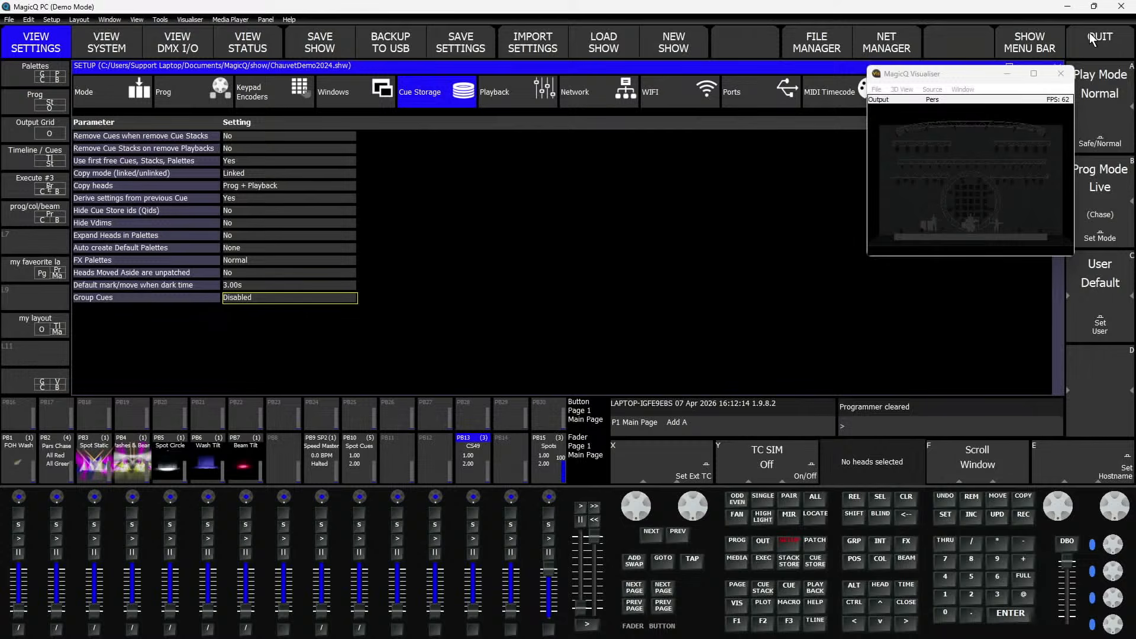
{"action": "left_click", "coordinate": [264, 298]}
{"action": "left_click", "coordinate": [488, 144]}
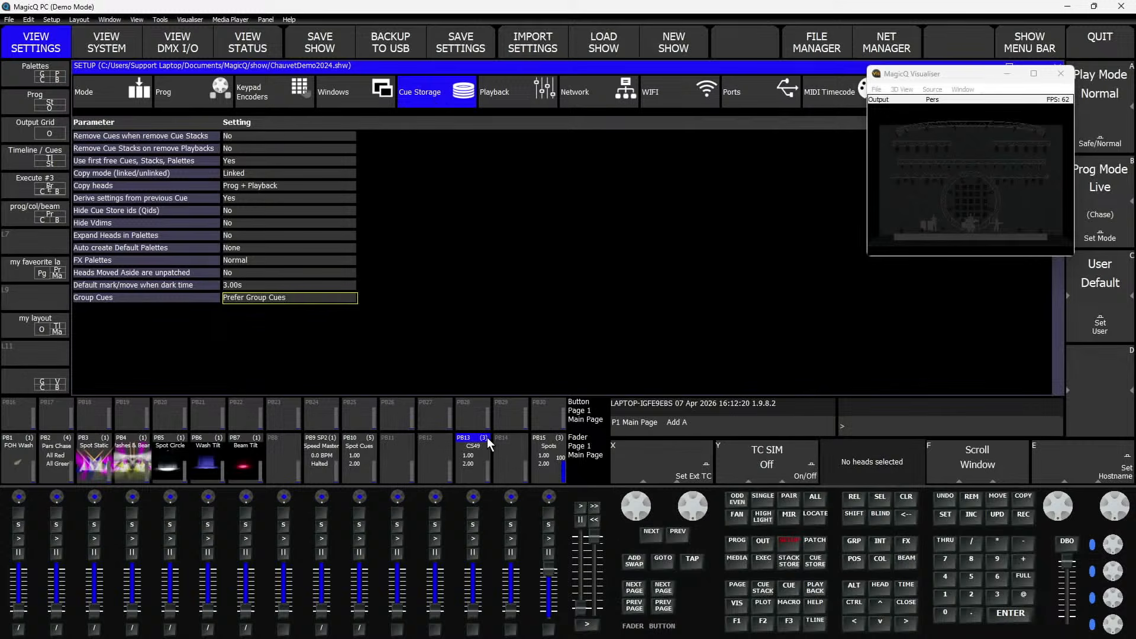
- Set all steps of the PB13 cue stack to individual cue timing
{"action": "left_click", "coordinate": [476, 450]}
{"action": "left_click", "coordinate": [651, 43]}
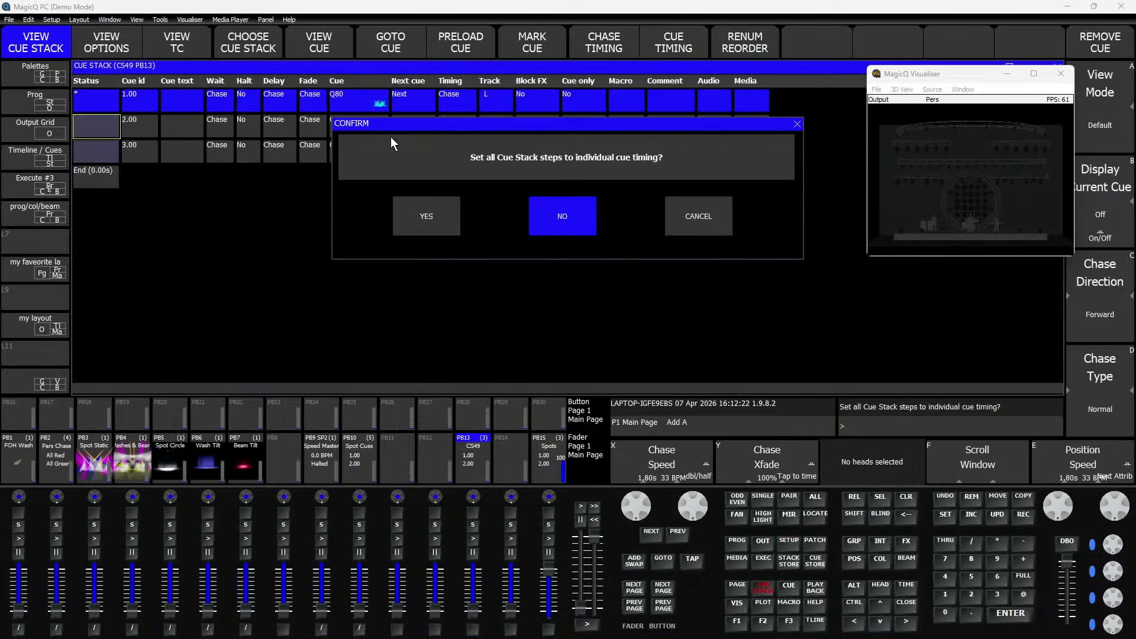
{"action": "left_click", "coordinate": [418, 218]}
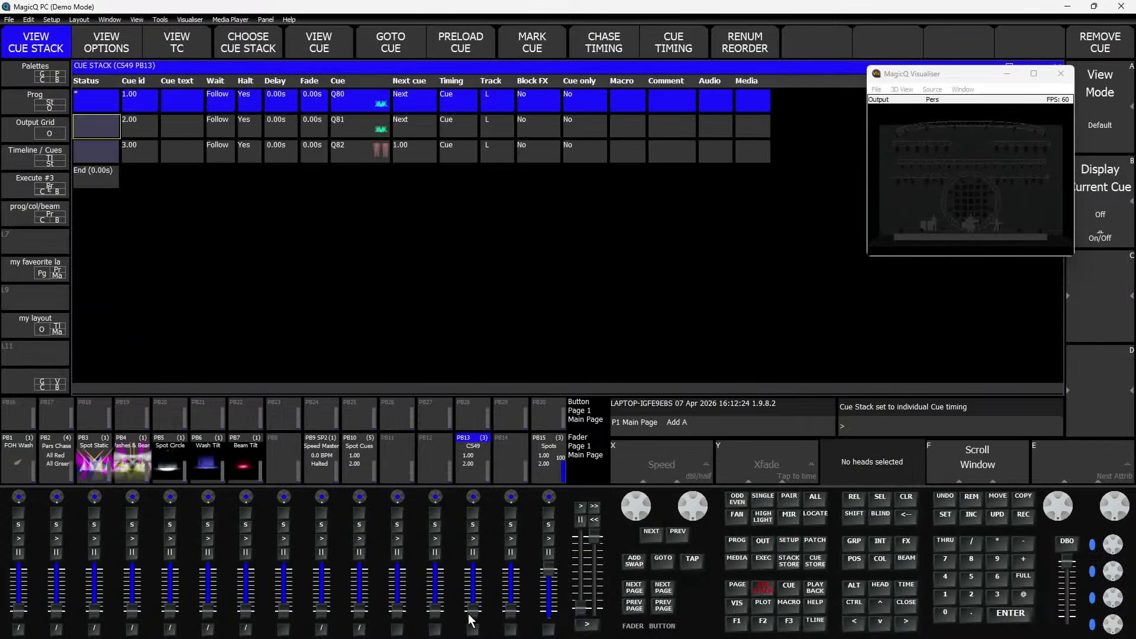
- Raise playback PB13 to full, enlarge the visualiser, and step through its three cues back to cue 1
{"action": "left_click_drag", "start_coordinate": [471, 608], "coordinate": [469, 546]}
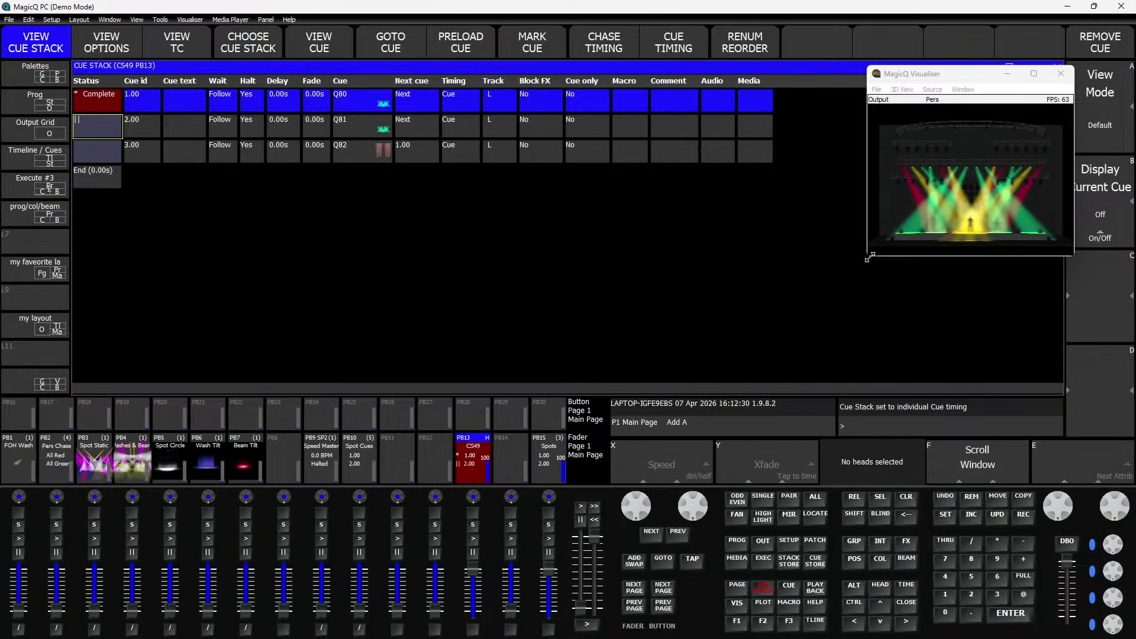
{"action": "left_click_drag", "start_coordinate": [868, 256], "coordinate": [770, 347]}
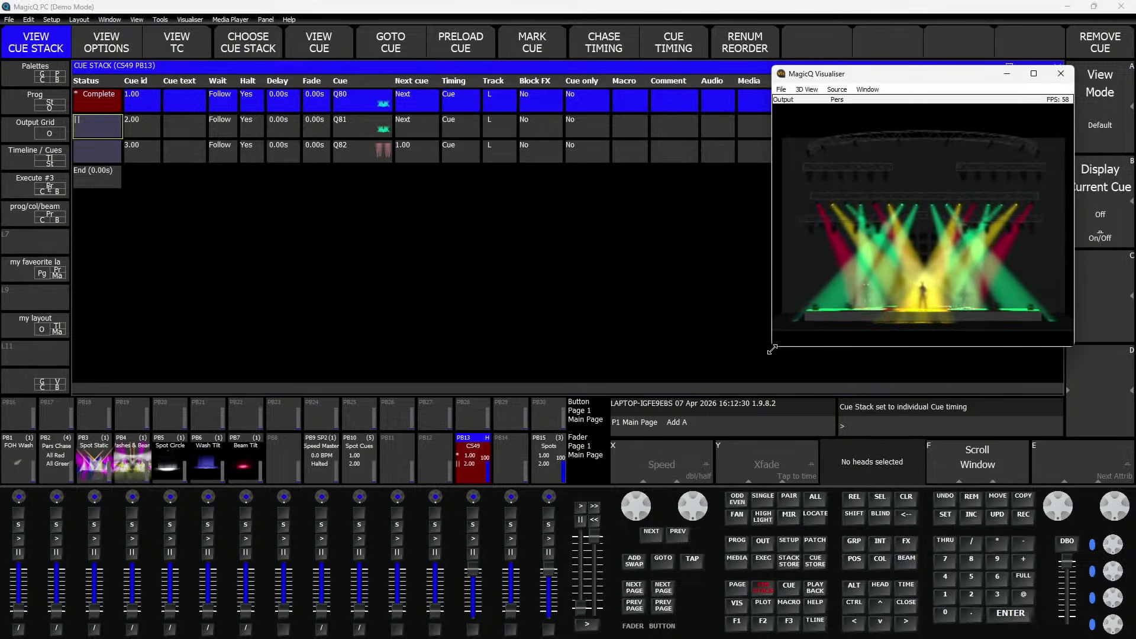
{"action": "left_click", "coordinate": [472, 540]}
{"action": "left_click", "coordinate": [472, 540]}
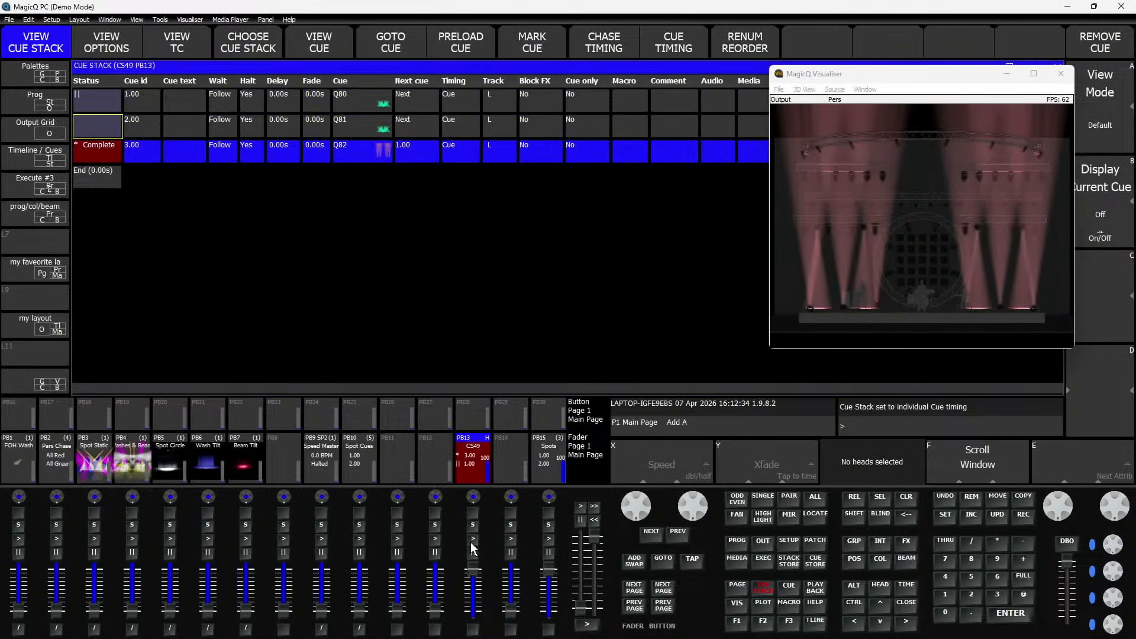
{"action": "left_click", "coordinate": [471, 540]}
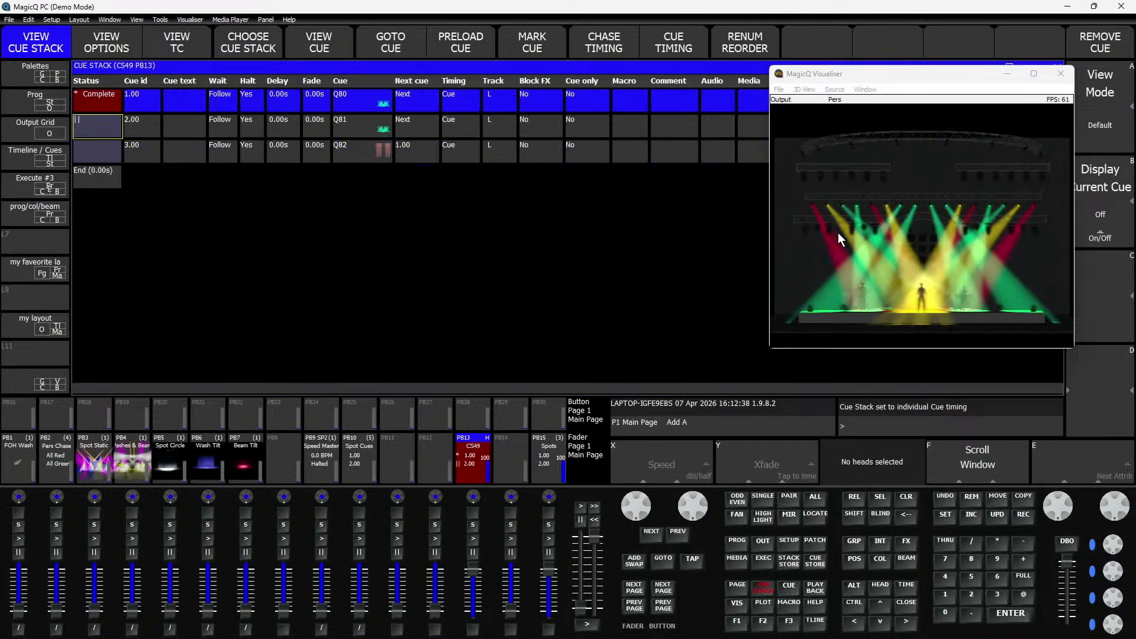
- Open cue 1 of the PB13 cue stack and examine its group entries, moving the visualiser off the cue levels
{"action": "left_click", "coordinate": [195, 109]}
{"action": "left_click", "coordinate": [304, 45]}
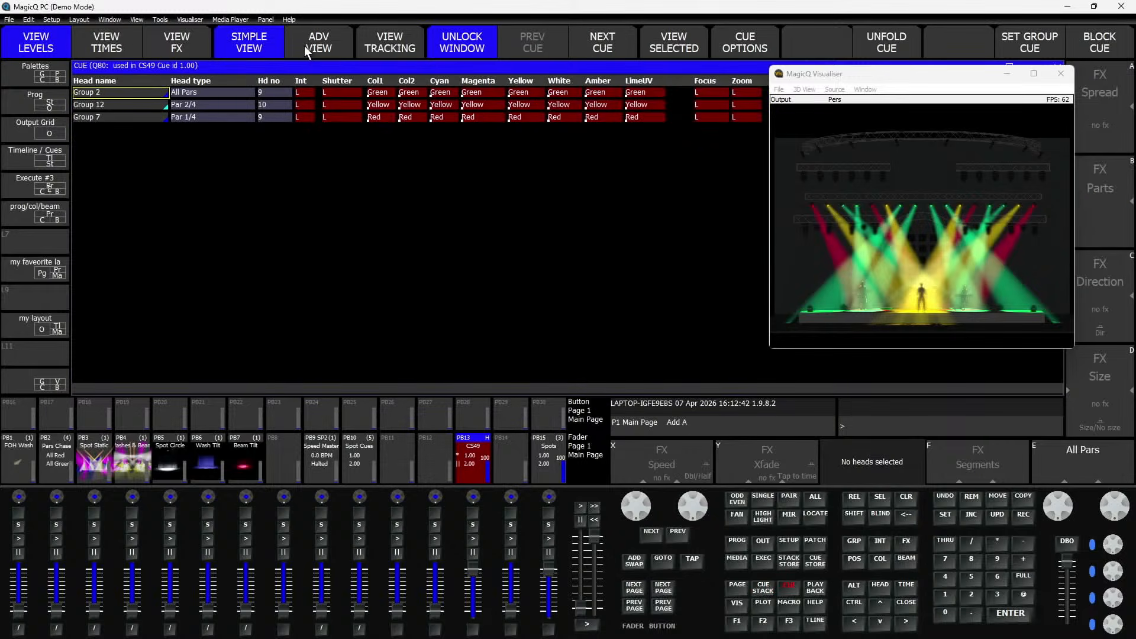
{"action": "left_click_drag", "start_coordinate": [866, 71], "coordinate": [907, 145]}
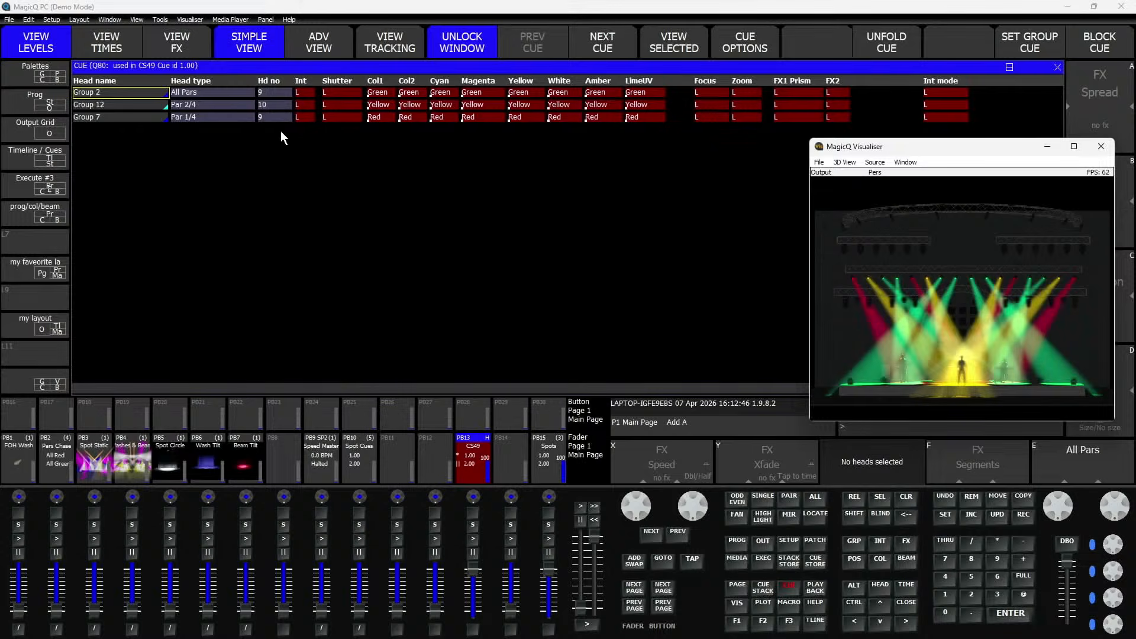
{"action": "left_click", "coordinate": [194, 91]}
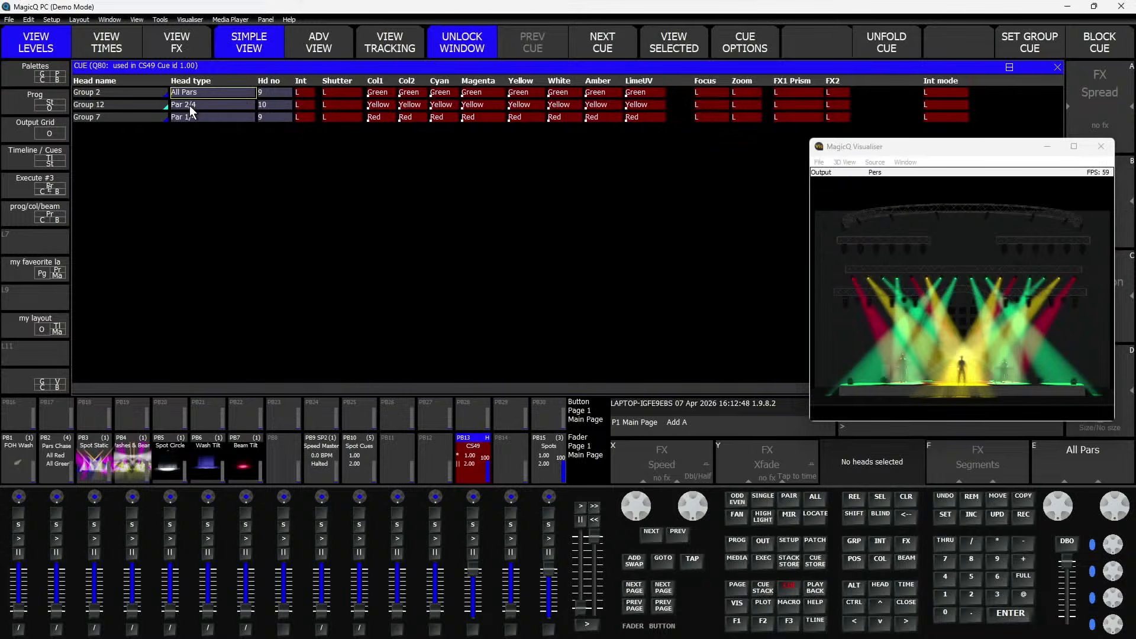
- Check the head types and colours of the three group entries in cue 1 and move Group 12 above Group 2
{"action": "left_click", "coordinate": [205, 107]}
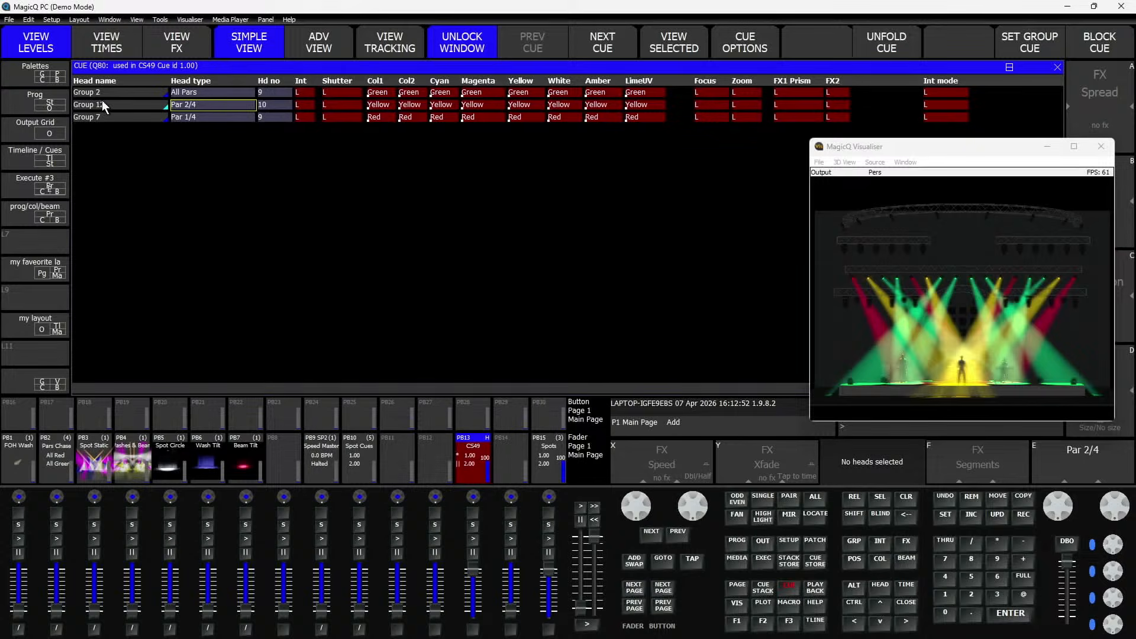
{"action": "left_click", "coordinate": [201, 116]}
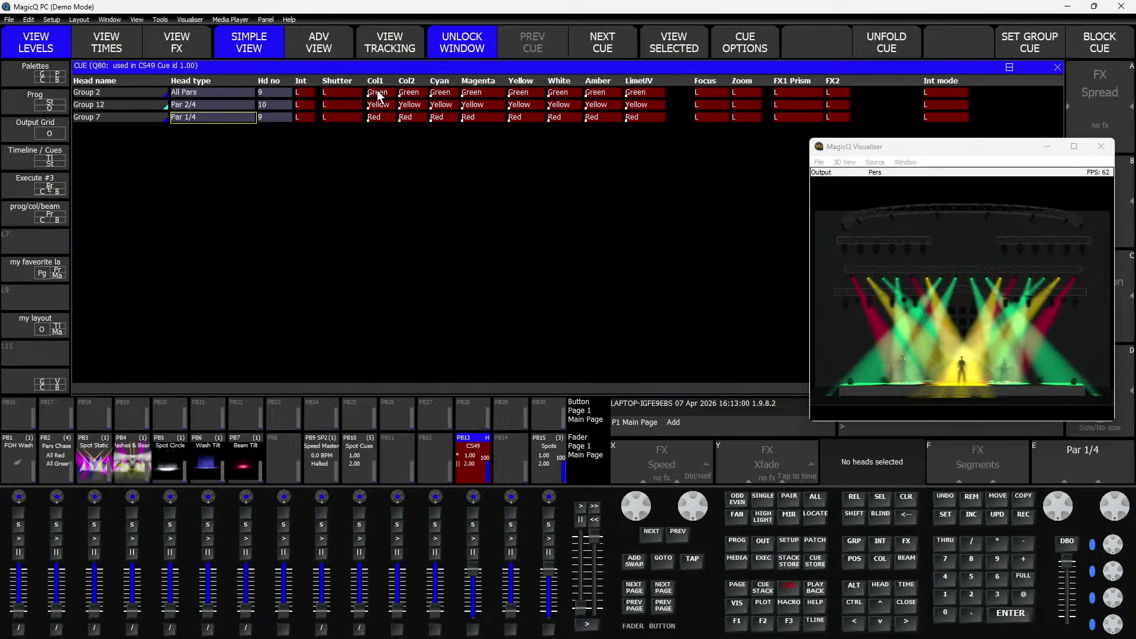
{"action": "left_click_drag", "start_coordinate": [378, 93], "coordinate": [585, 90]}
{"action": "left_click", "coordinate": [413, 106]}
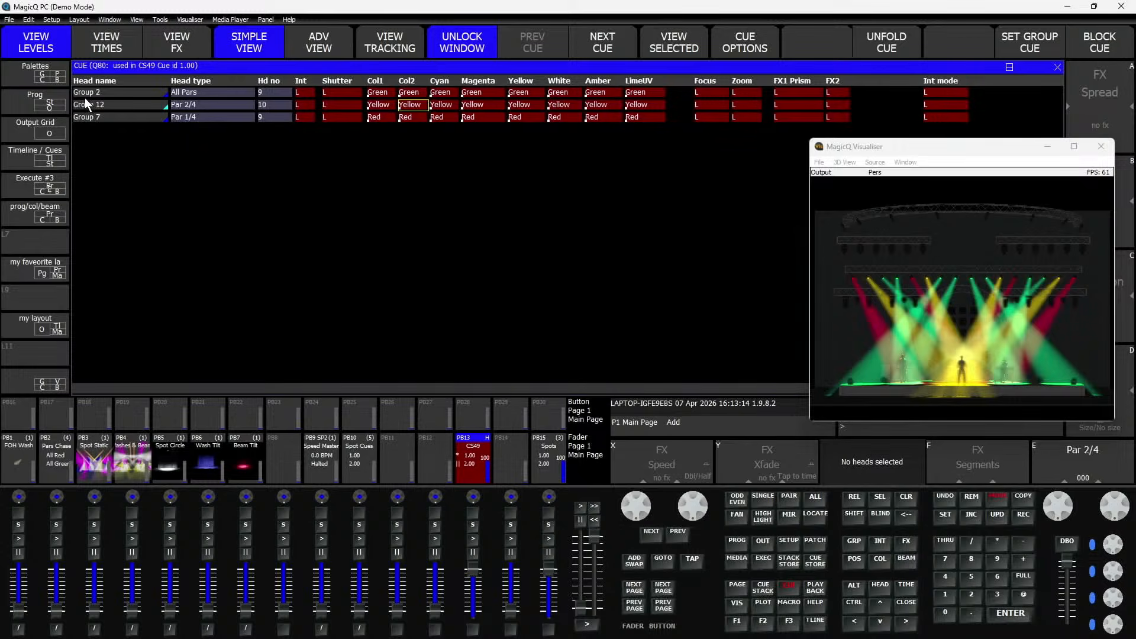
{"action": "left_click_drag", "start_coordinate": [84, 104], "coordinate": [87, 91]}
- Move the Group 7 entry to the top of cue 1's head list
{"action": "left_click", "coordinate": [87, 116]}
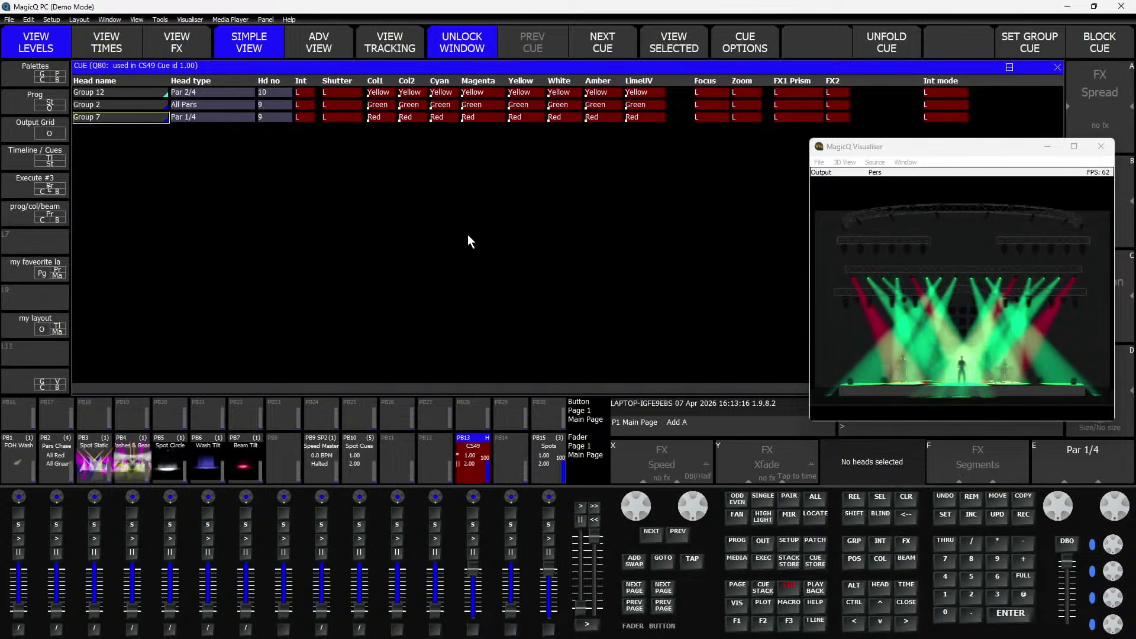
{"action": "left_click", "coordinate": [997, 499]}
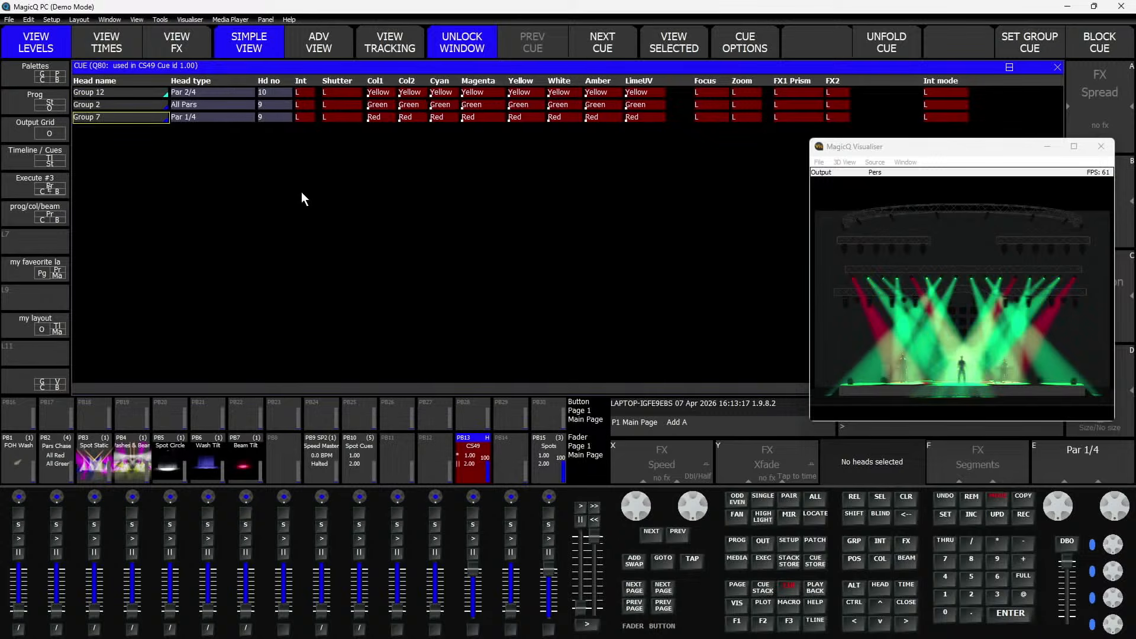
{"action": "left_click", "coordinate": [110, 94]}
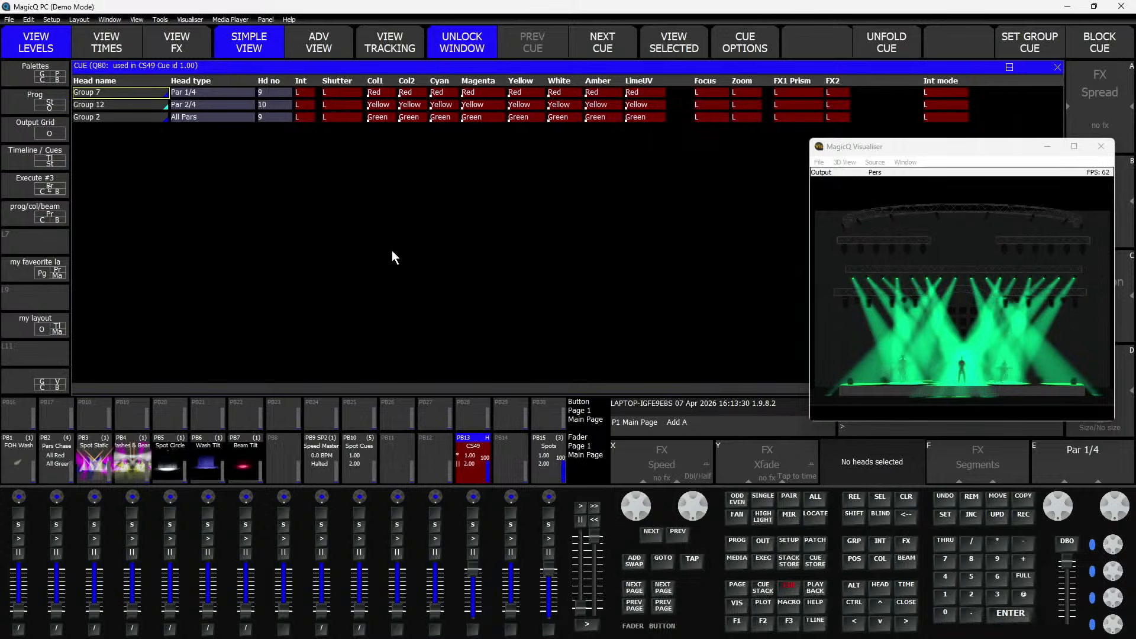
- Move the Group 2 entry to the top of cue 1, and back down between Group 7 and Group 12
{"action": "left_click", "coordinate": [187, 115]}
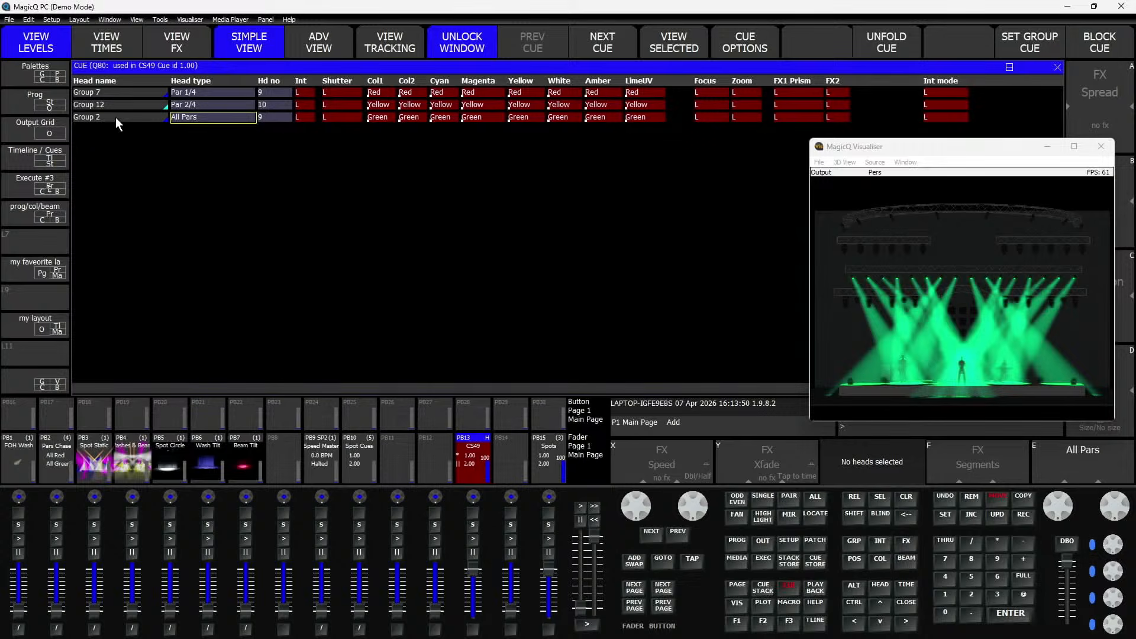
{"action": "left_click_drag", "start_coordinate": [116, 117], "coordinate": [115, 94]}
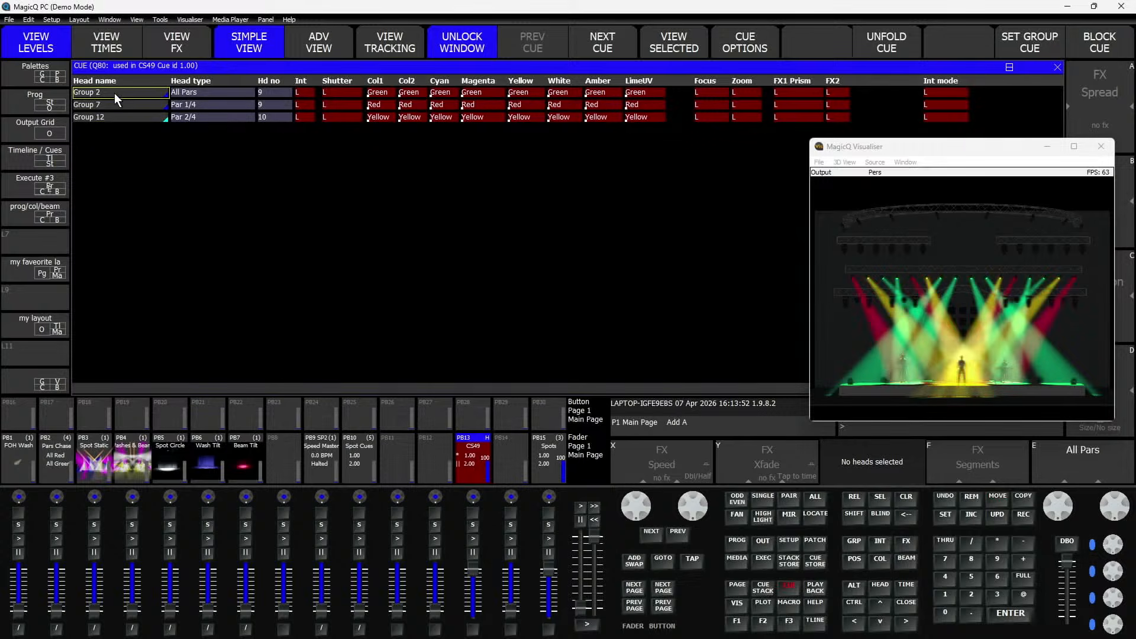
{"action": "left_click", "coordinate": [116, 106]}
{"action": "left_click", "coordinate": [116, 115]}
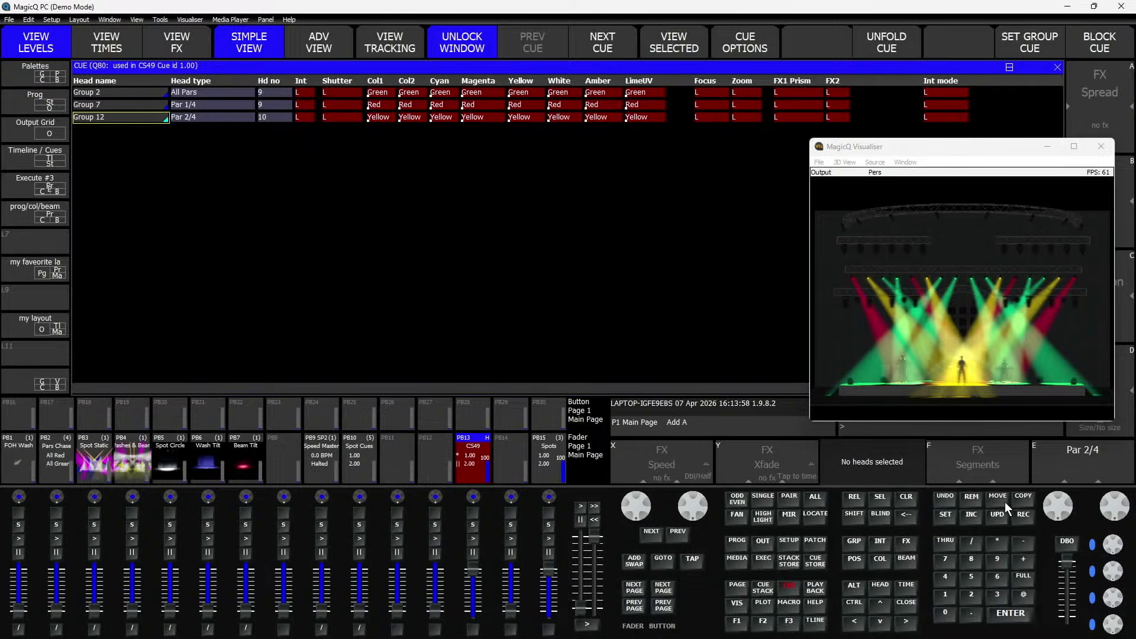
{"action": "left_click_drag", "start_coordinate": [95, 92], "coordinate": [105, 106]}
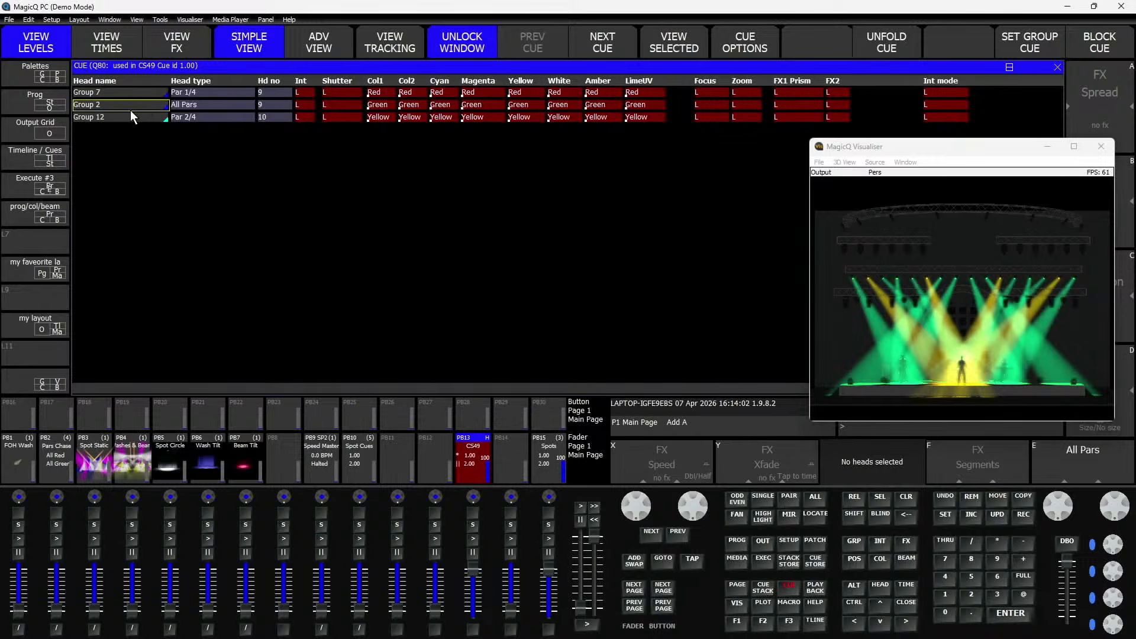
{"action": "left_click", "coordinate": [116, 119]}
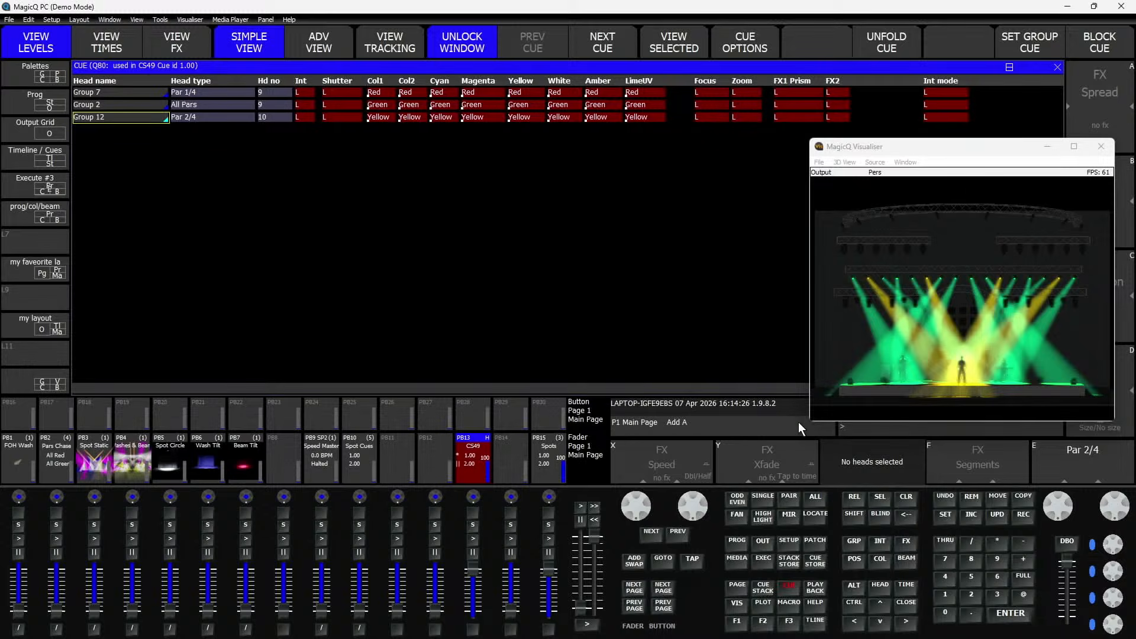
- Shrink the visualiser and move it up out of the way, and lower playbacks PB13 and PB15 to zero
{"action": "left_click_drag", "start_coordinate": [810, 427], "coordinate": [853, 363]}
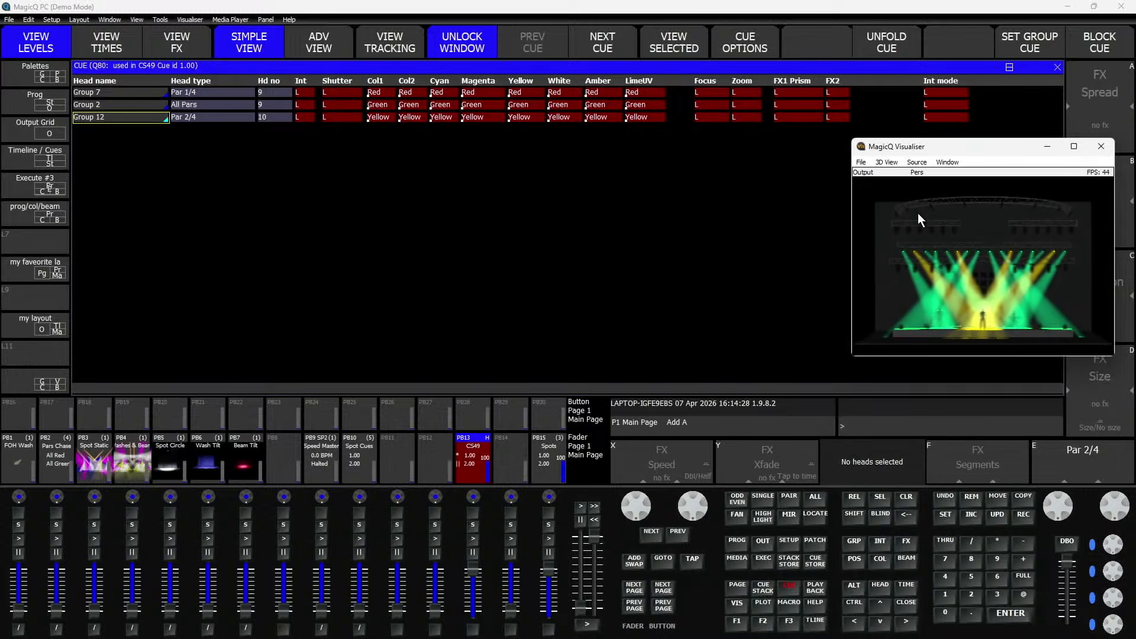
{"action": "left_click_drag", "start_coordinate": [935, 153], "coordinate": [953, 46]}
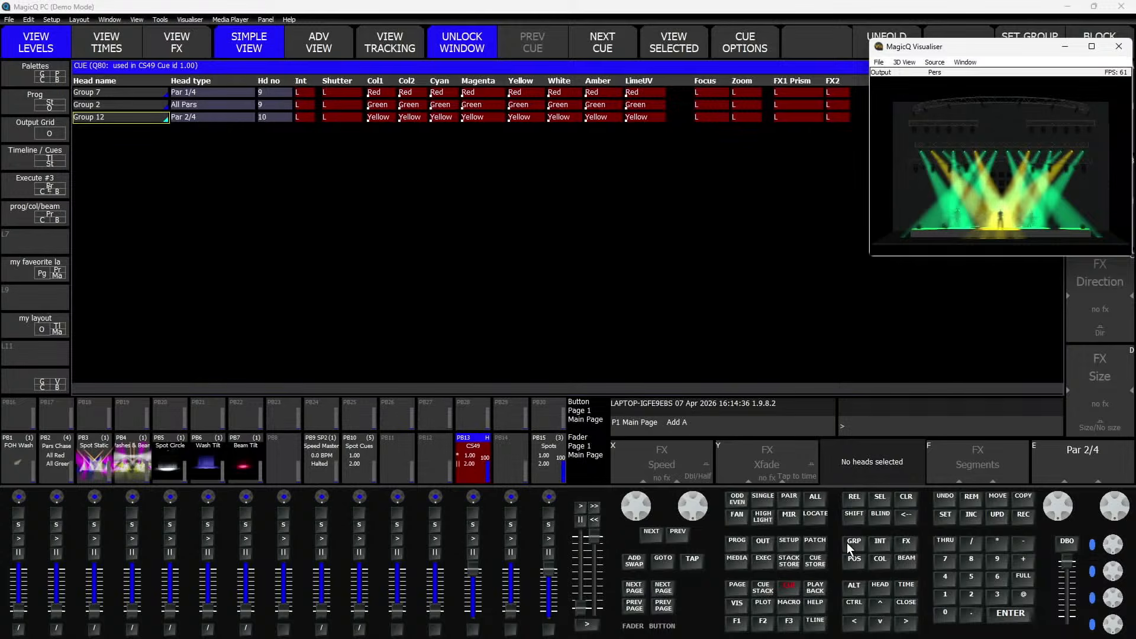
{"action": "left_click_drag", "start_coordinate": [472, 566], "coordinate": [472, 610]}
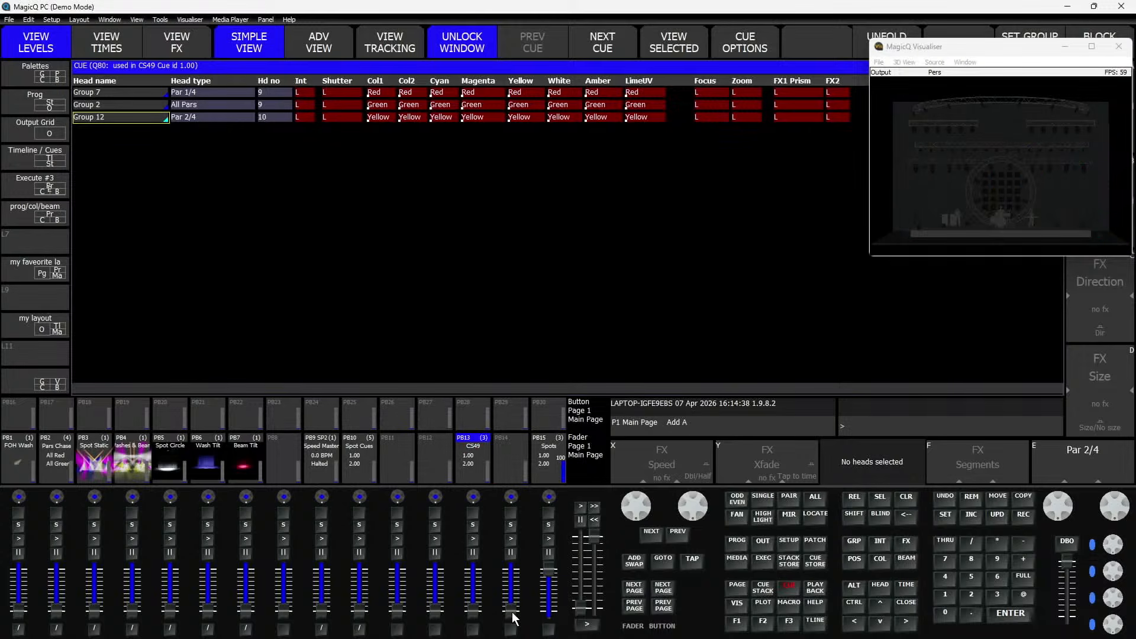
{"action": "left_click_drag", "start_coordinate": [555, 565], "coordinate": [550, 609]}
- Turn off drawing beams from multi-element fixtures in the visualiser's 3D settings
{"action": "scroll", "coordinate": [1013, 182], "scroll_direction": "up", "scroll_amount": 10}
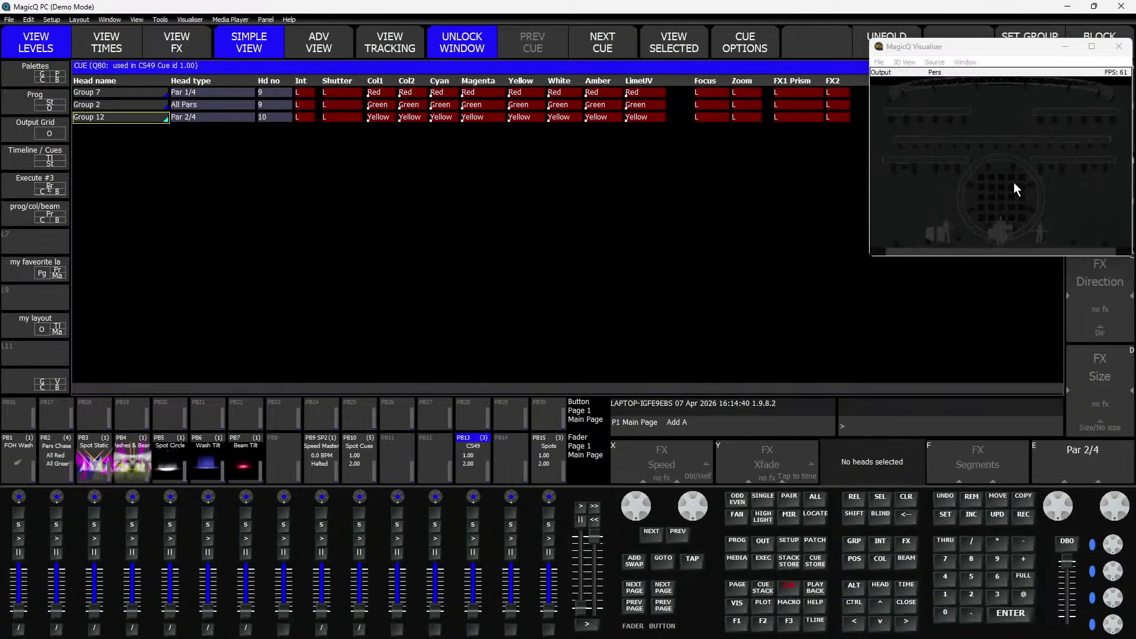
{"action": "left_click_drag", "start_coordinate": [1013, 183], "coordinate": [1014, 133]}
{"action": "left_click", "coordinate": [879, 63]}
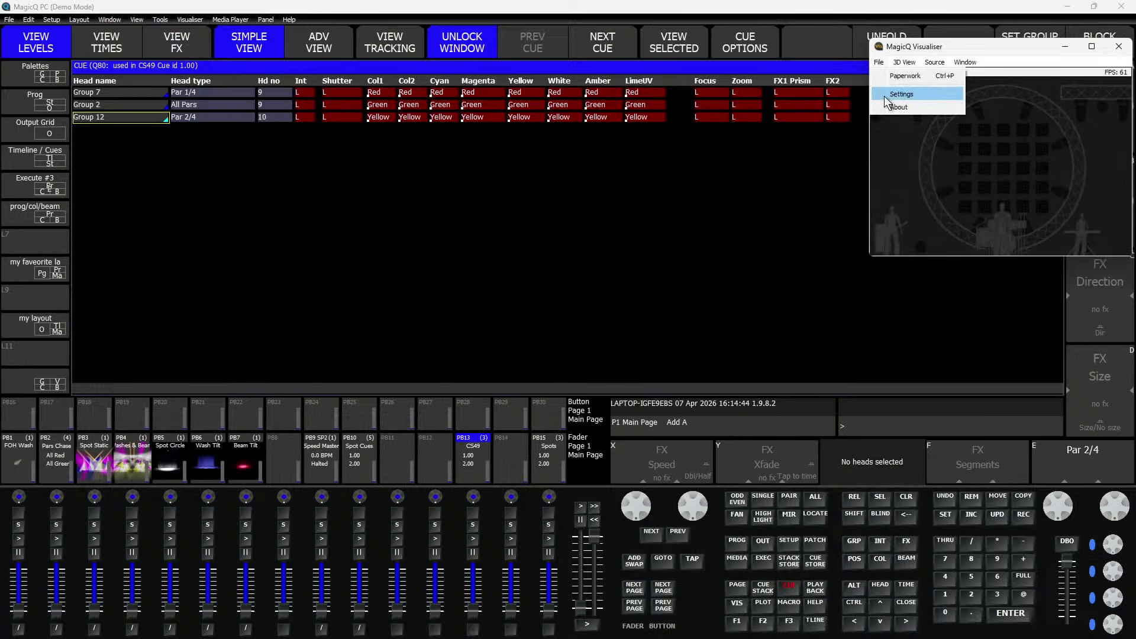
{"action": "left_click", "coordinate": [884, 95]}
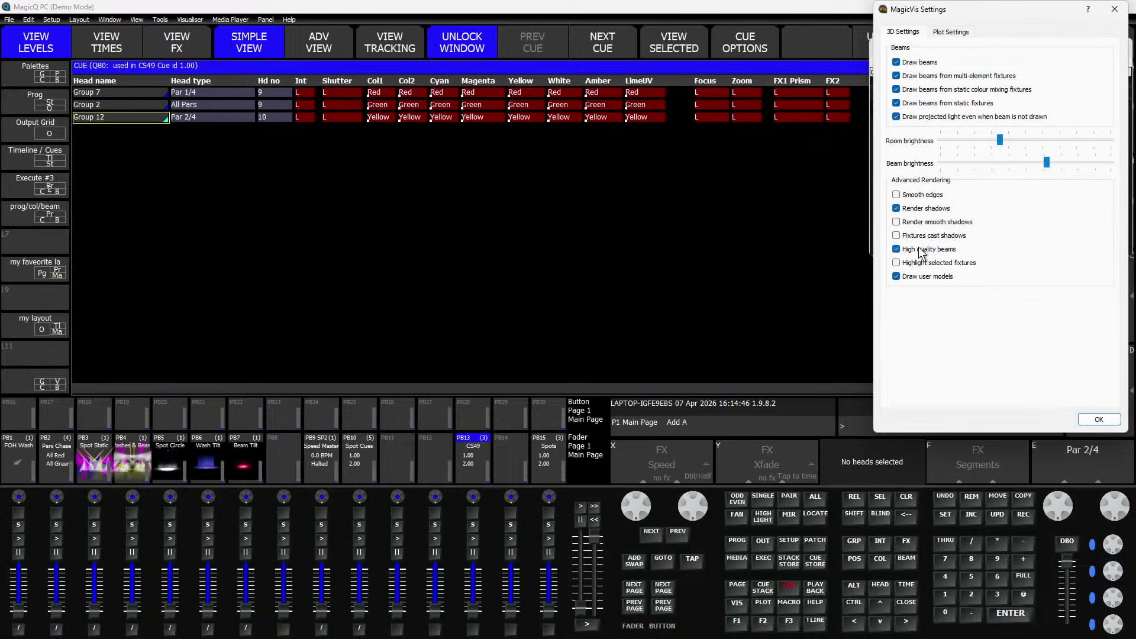
{"action": "left_click", "coordinate": [896, 76]}
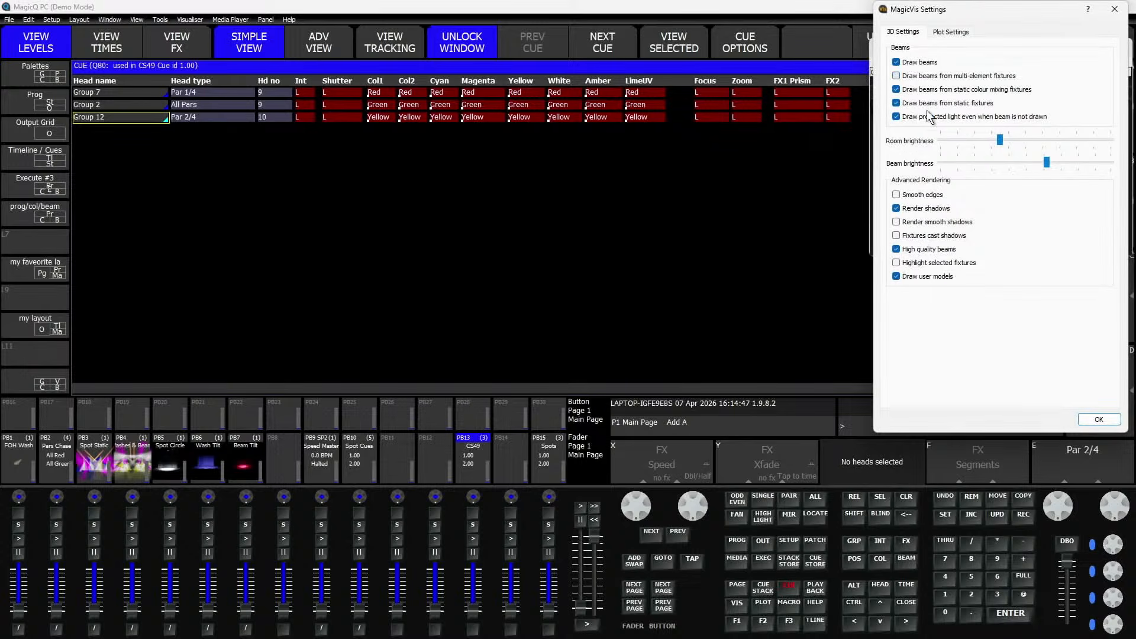
{"action": "left_click", "coordinate": [1096, 419]}
- Open the palettes layout, select the NexusAQ5x5 group, locate it and colour it Red
{"action": "left_click", "coordinate": [45, 79]}
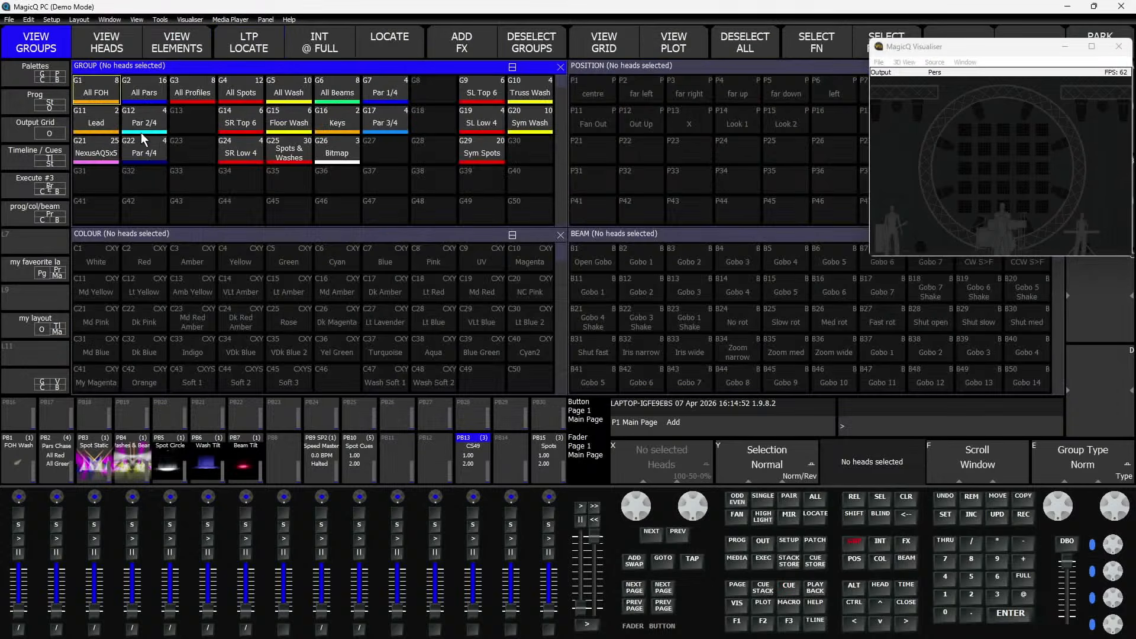
{"action": "left_click", "coordinate": [92, 155]}
{"action": "left_click", "coordinate": [381, 43]}
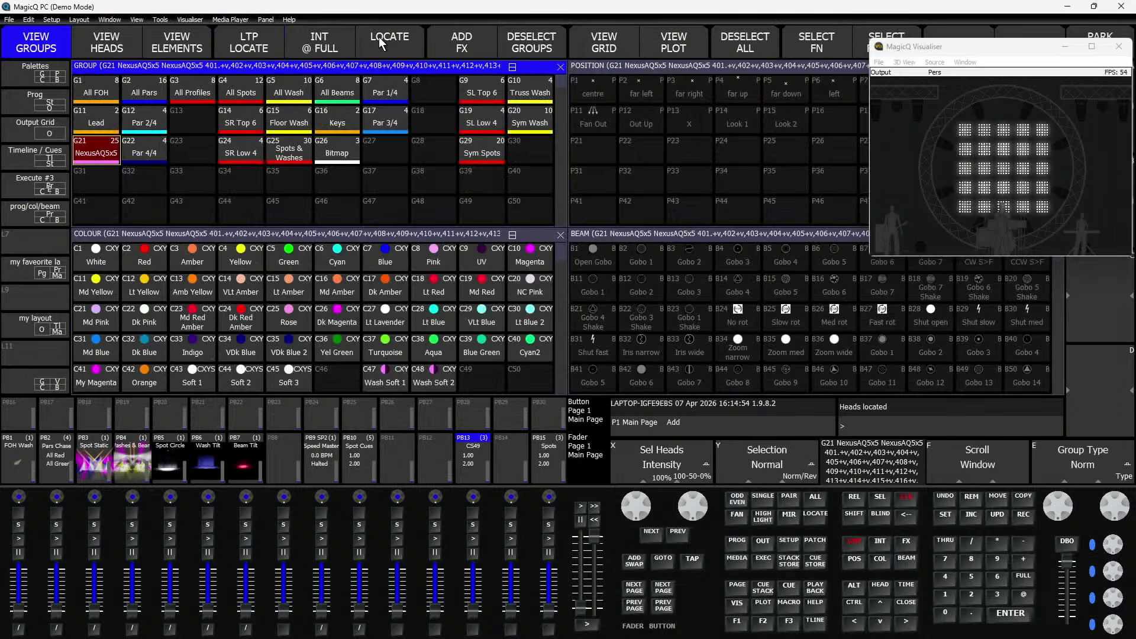
{"action": "left_click", "coordinate": [157, 259]}
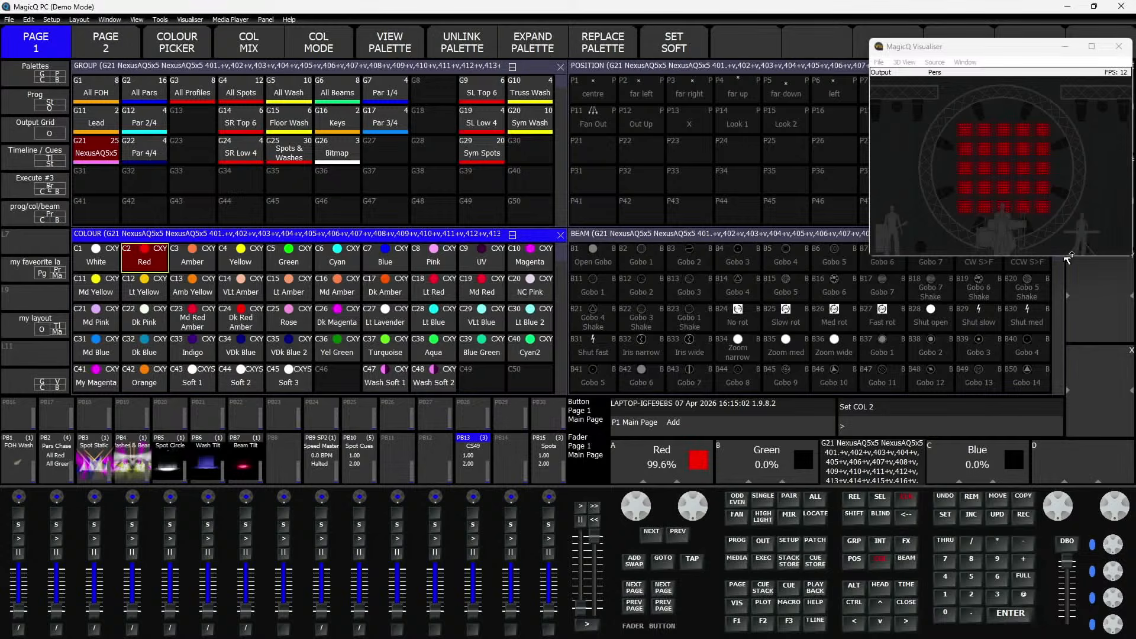
- Colour the NexusAQ5x5 heads 401 to 405 one at a time in Green, Blue, Yellow, Green and Magenta
{"action": "left_click", "coordinate": [651, 534]}
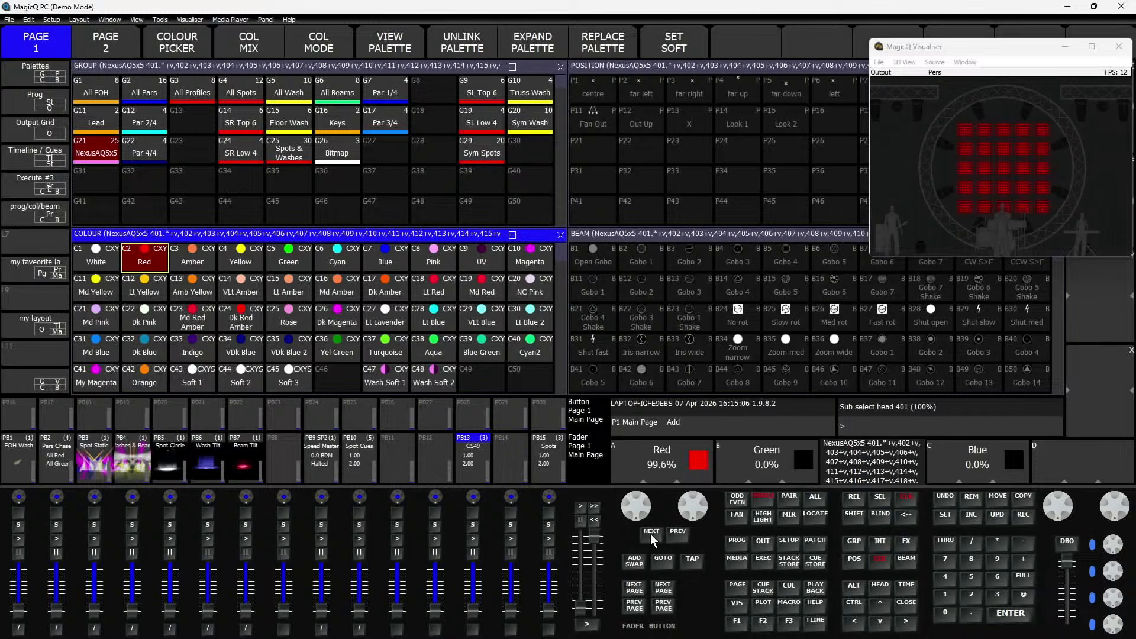
{"action": "left_click", "coordinate": [290, 266]}
{"action": "left_click", "coordinate": [651, 531]}
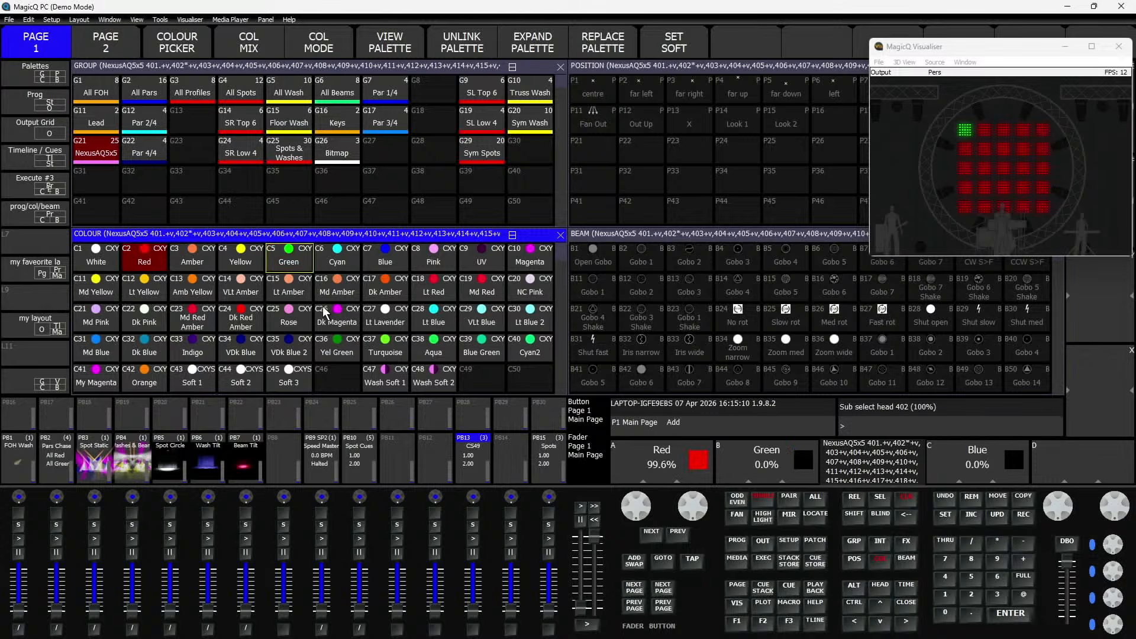
{"action": "left_click", "coordinate": [388, 263]}
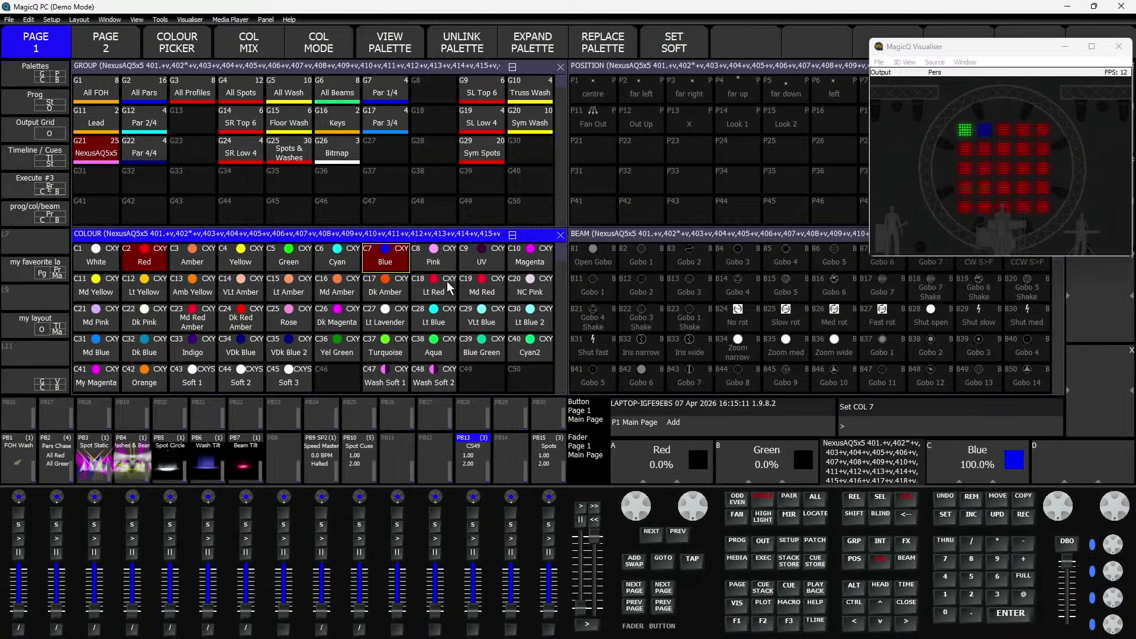
{"action": "left_click", "coordinate": [648, 535]}
{"action": "left_click", "coordinate": [237, 261]}
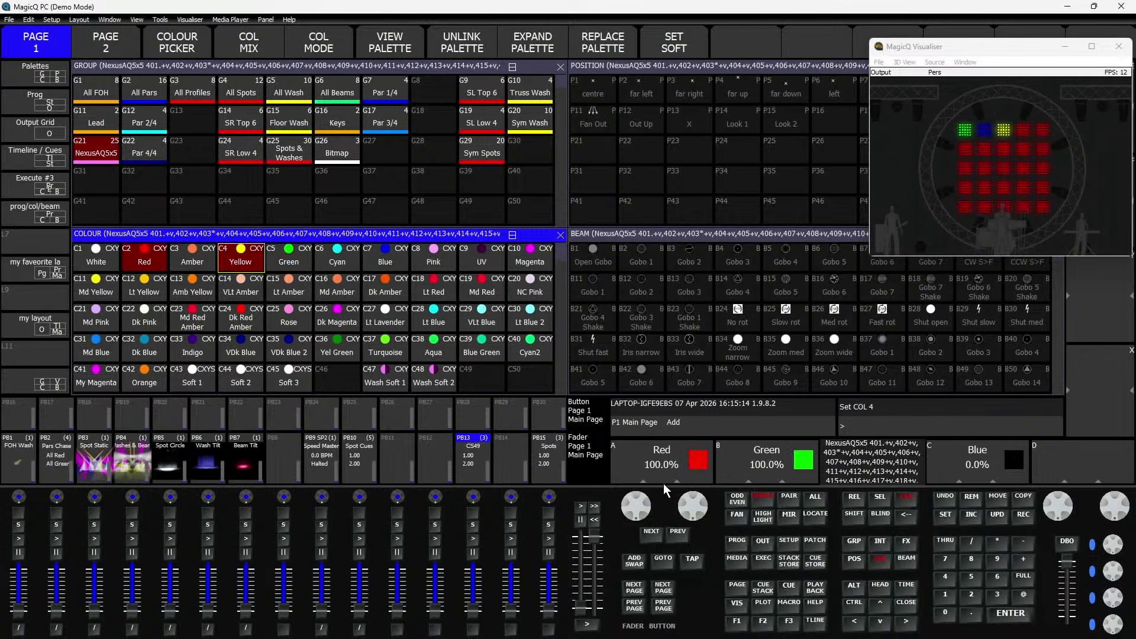
{"action": "left_click", "coordinate": [653, 536]}
{"action": "left_click", "coordinate": [290, 259]}
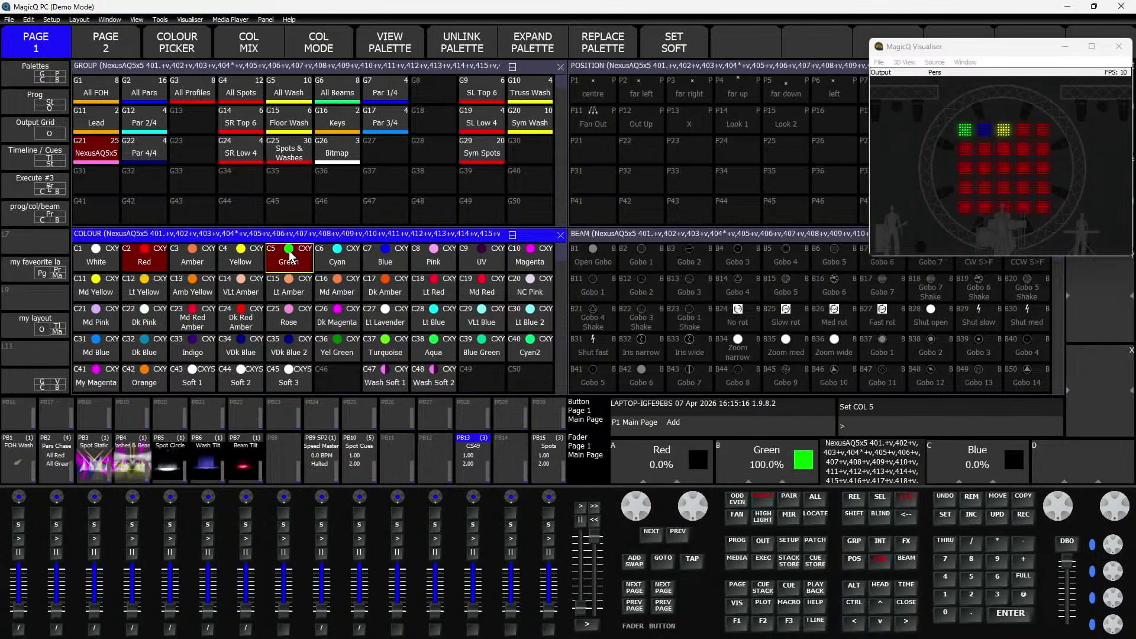
{"action": "left_click", "coordinate": [651, 532]}
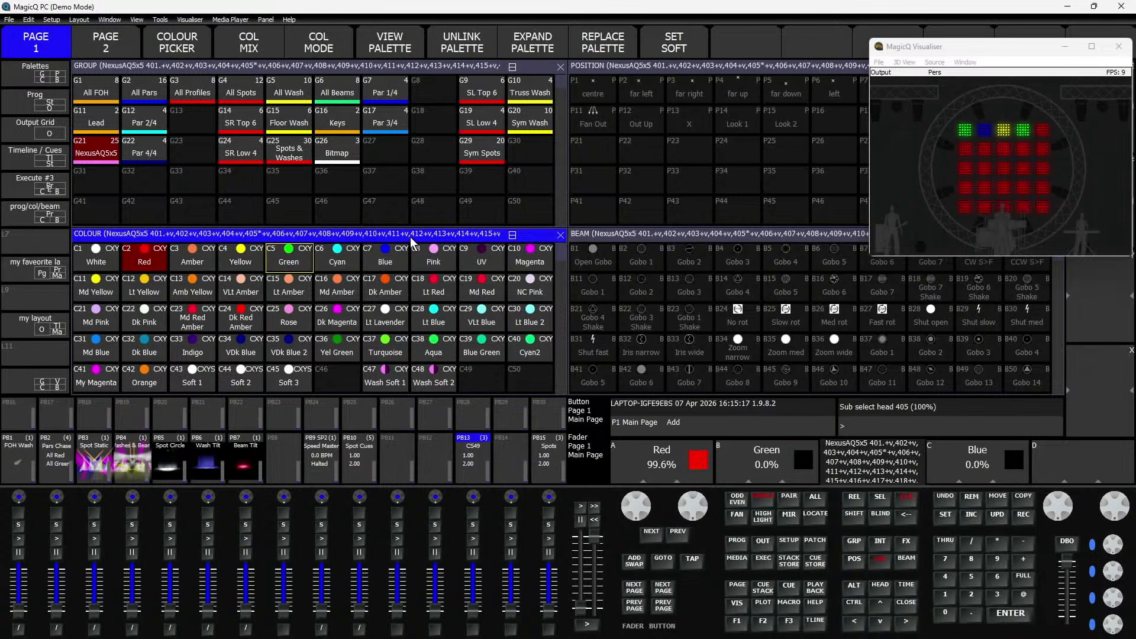
{"action": "left_click", "coordinate": [531, 259]}
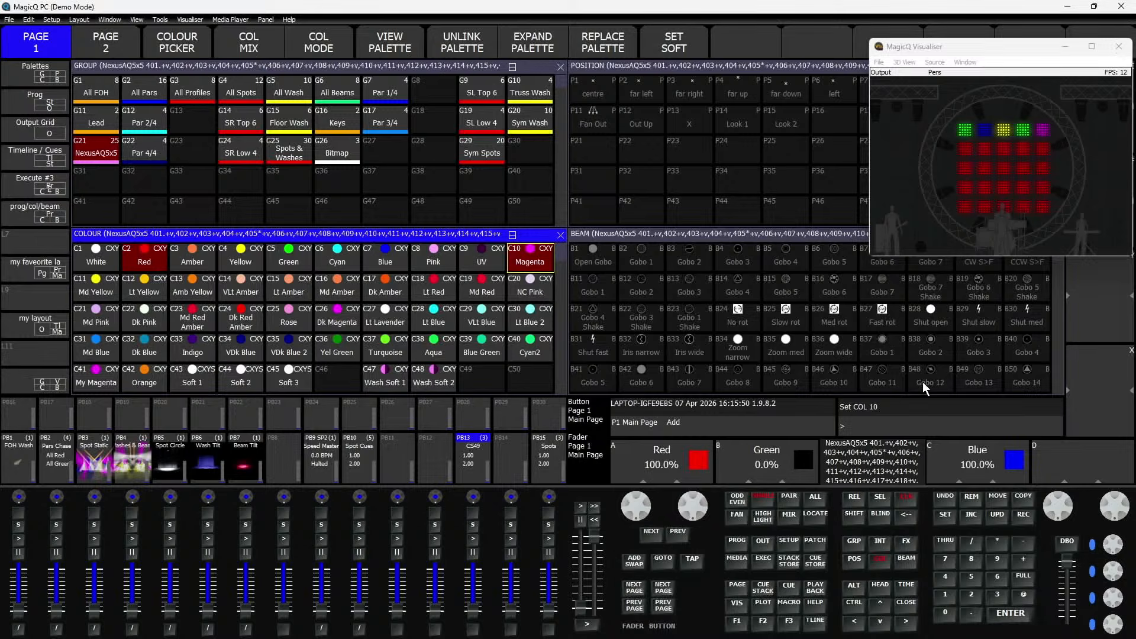
- Sub-select the single elements of head 405 and colour element 405.3 UV
{"action": "left_click", "coordinate": [854, 516]}
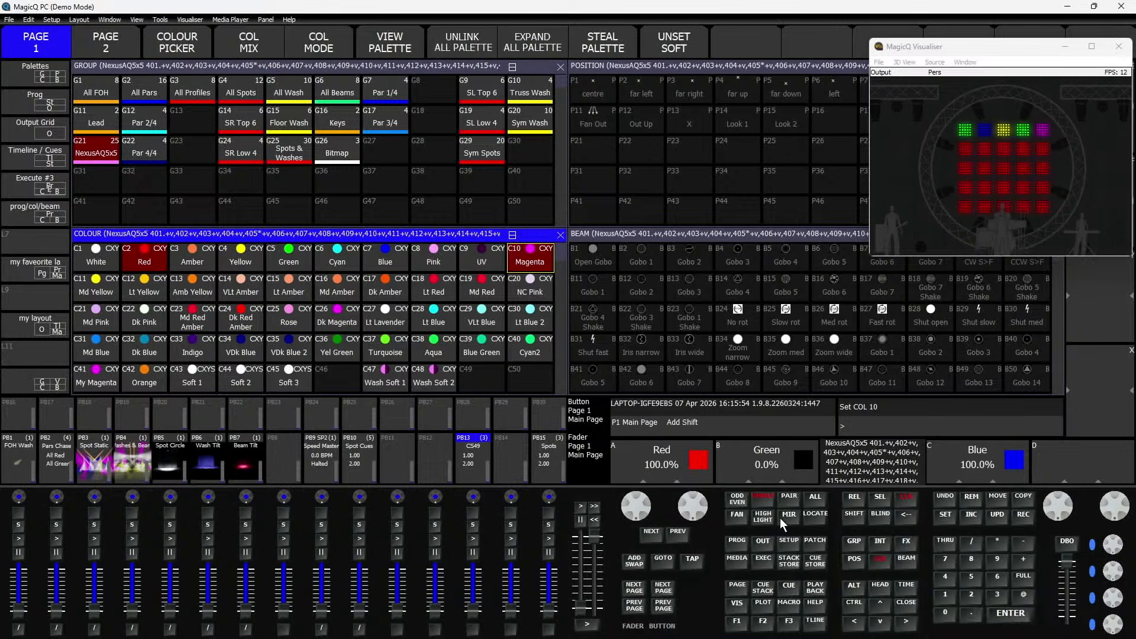
{"action": "left_click", "coordinate": [652, 533]}
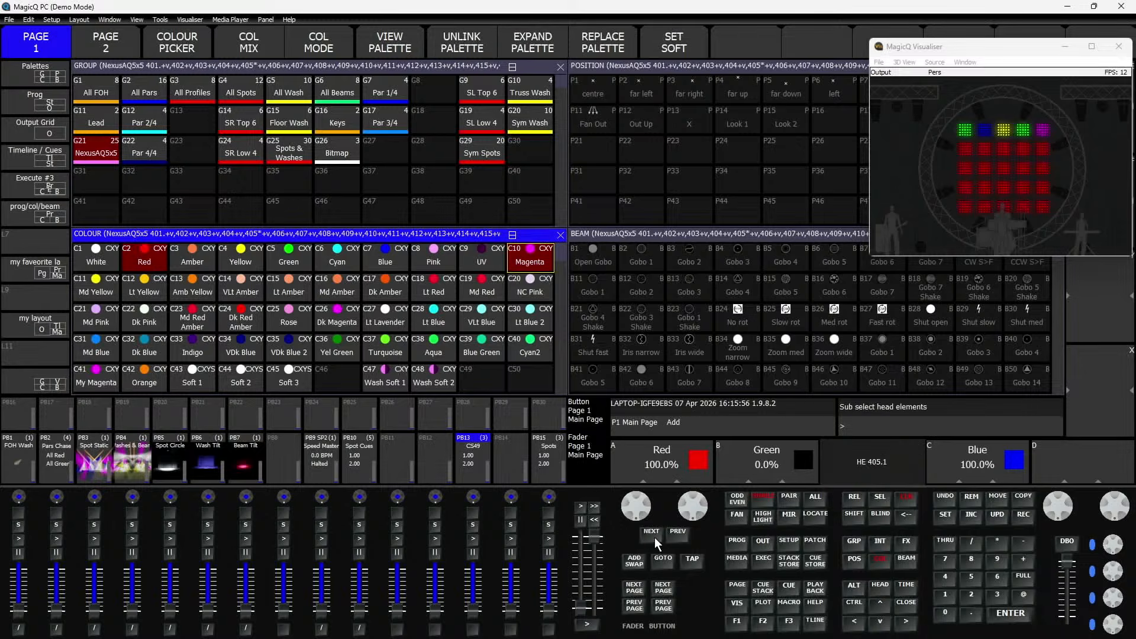
{"action": "left_click", "coordinate": [849, 520]}
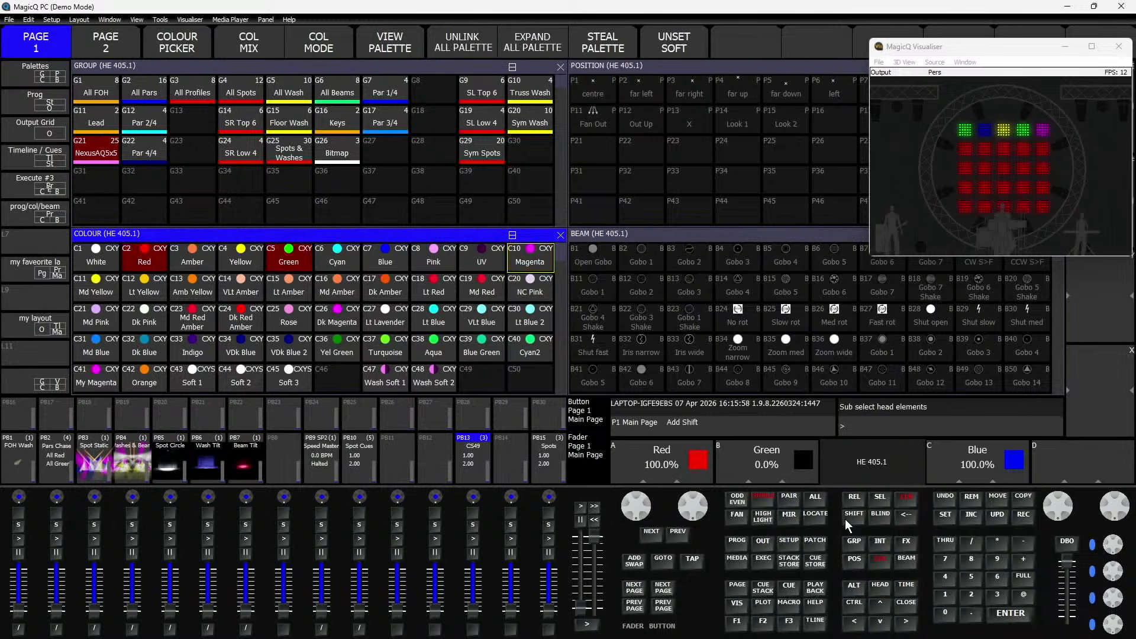
{"action": "left_click", "coordinate": [848, 523]}
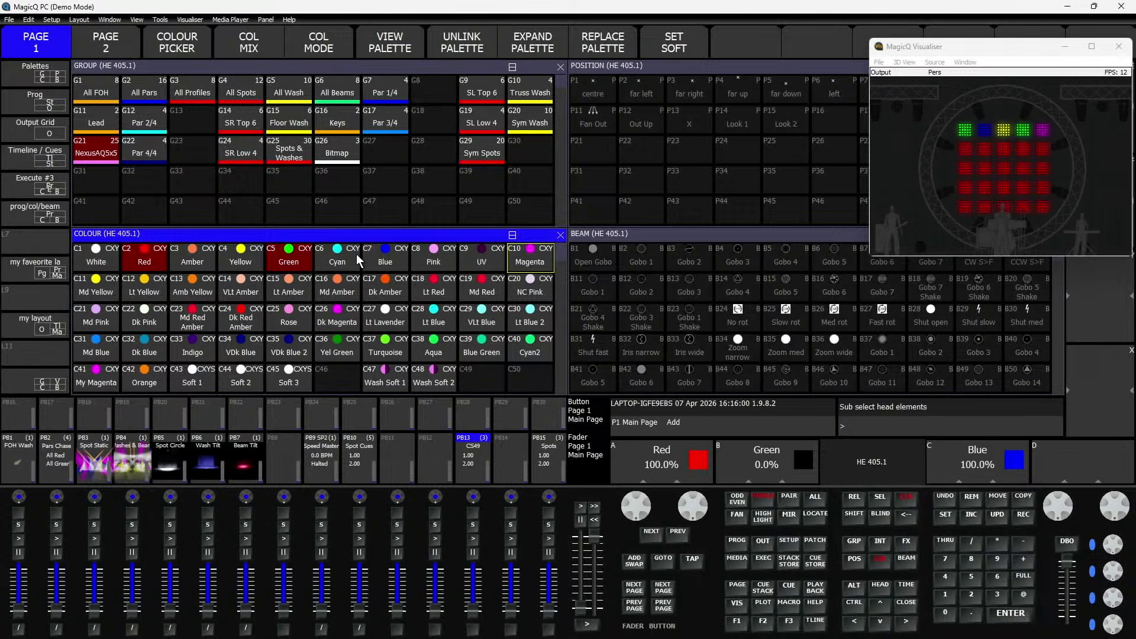
{"action": "left_click", "coordinate": [651, 533]}
{"action": "left_click", "coordinate": [651, 532]}
{"action": "left_click", "coordinate": [526, 264]}
{"action": "left_click", "coordinate": [479, 262]}
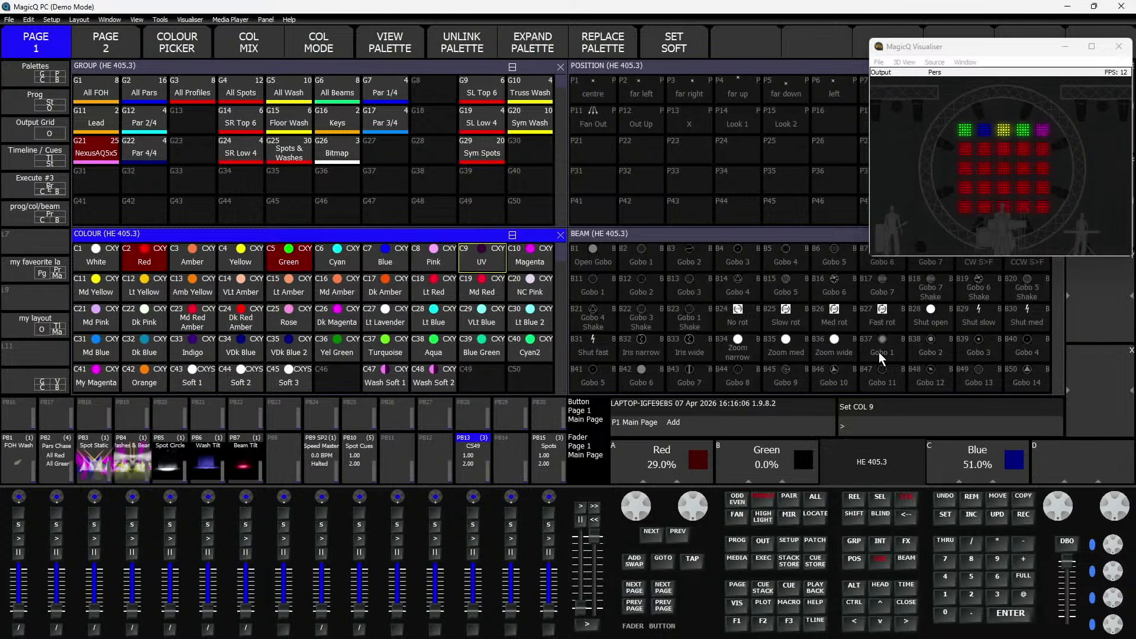
- Step on to element 405.6 and colour it Yellow
{"action": "left_click", "coordinate": [651, 532]}
{"action": "left_click", "coordinate": [650, 533]}
{"action": "left_click", "coordinate": [650, 533]}
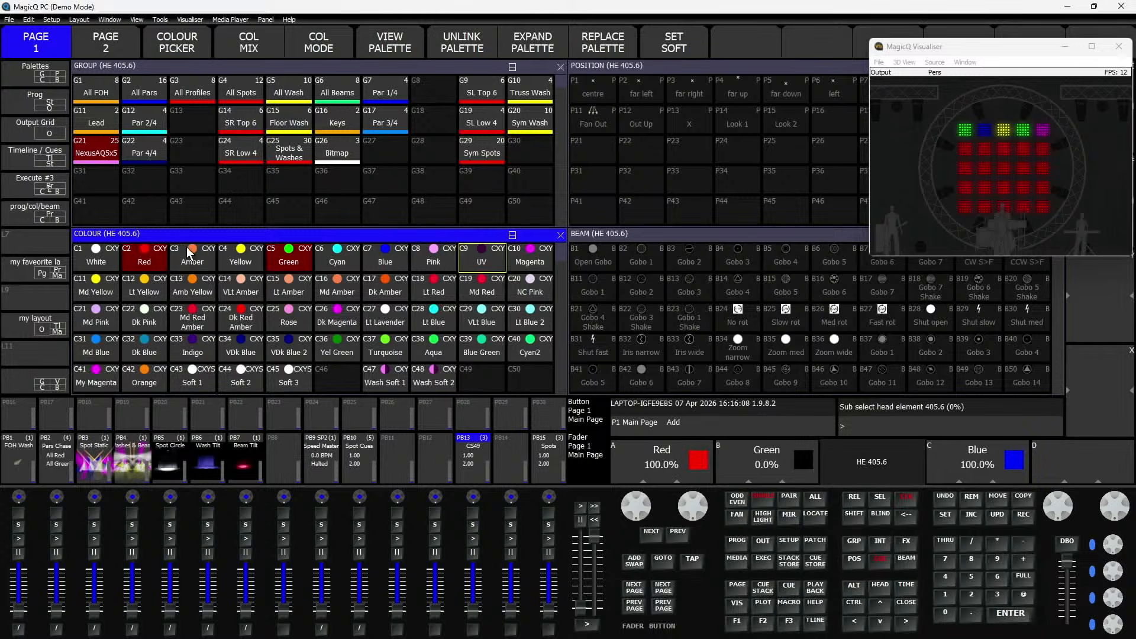
{"action": "left_click", "coordinate": [255, 263]}
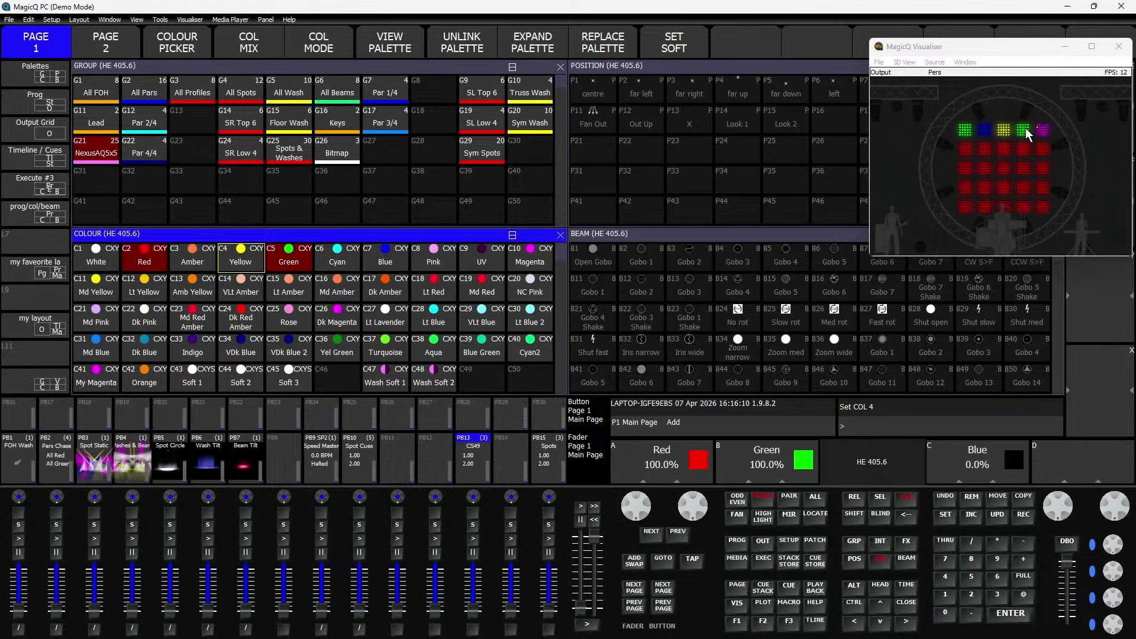
- Step on from element 405.6 to element 405.9 and colour it White
{"action": "scroll", "coordinate": [1033, 133], "scroll_direction": "up", "scroll_amount": 5}
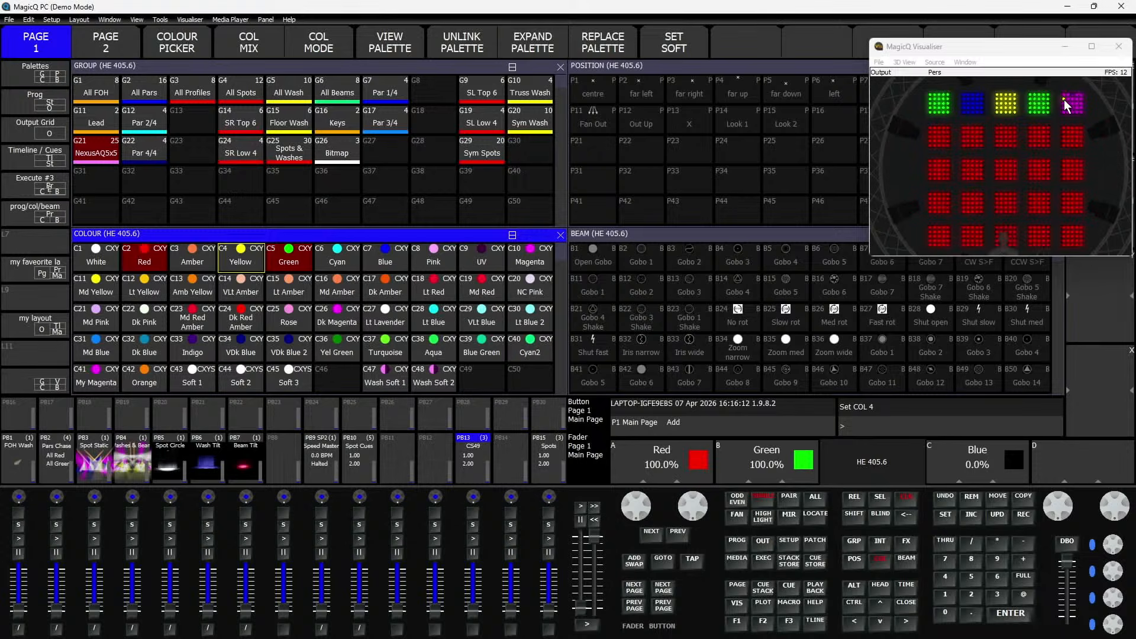
{"action": "left_click", "coordinate": [645, 536]}
{"action": "left_click", "coordinate": [645, 535]}
{"action": "left_click", "coordinate": [645, 536]}
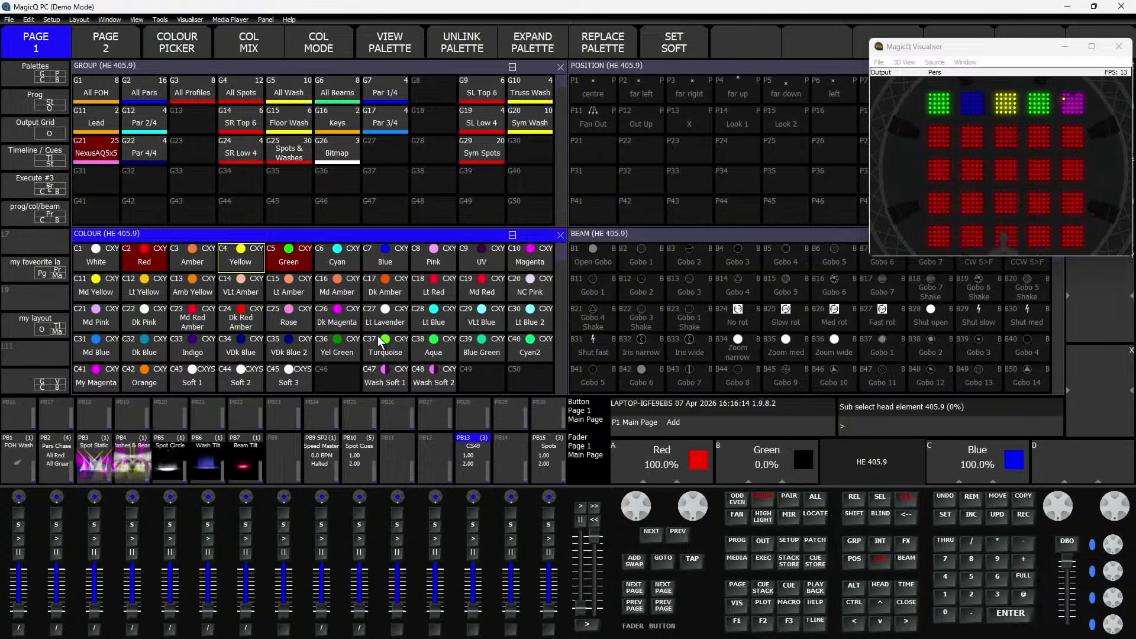
{"action": "left_click", "coordinate": [101, 266]}
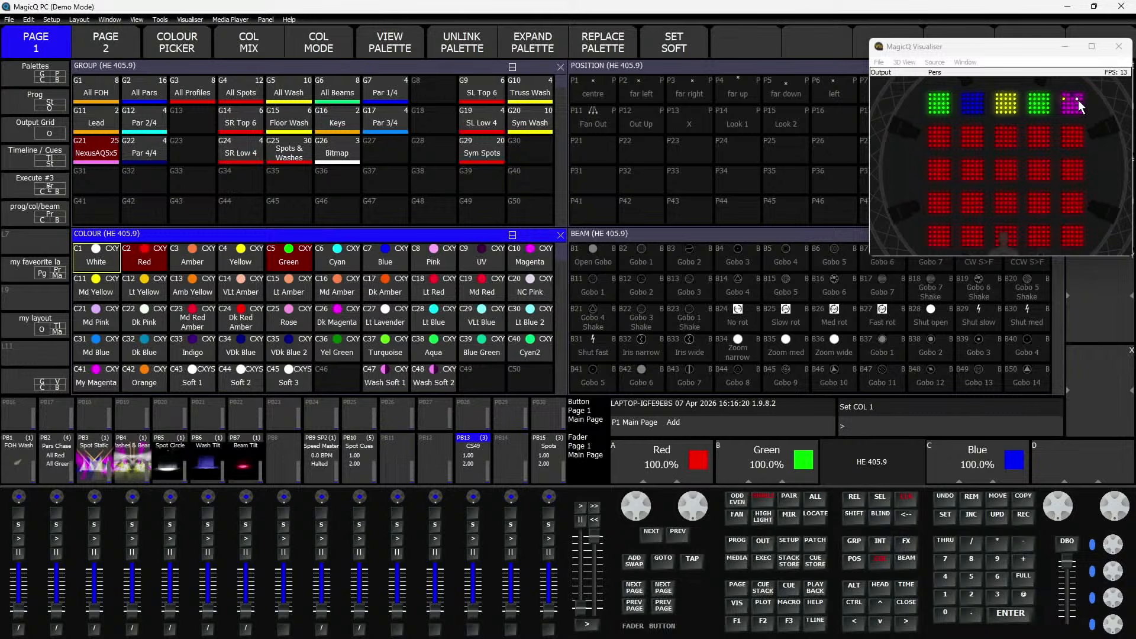
- Step on through the remaining elements of head 405 to element 406.6 and colour it Blue
{"action": "left_click", "coordinate": [651, 537]}
{"action": "left_click", "coordinate": [652, 537]}
{"action": "left_click", "coordinate": [652, 538]}
{"action": "left_click", "coordinate": [651, 537]}
{"action": "left_click", "coordinate": [652, 537]}
{"action": "left_click", "coordinate": [652, 537]}
{"action": "left_click", "coordinate": [651, 537]}
{"action": "left_click", "coordinate": [652, 538]}
{"action": "left_click", "coordinate": [652, 538]}
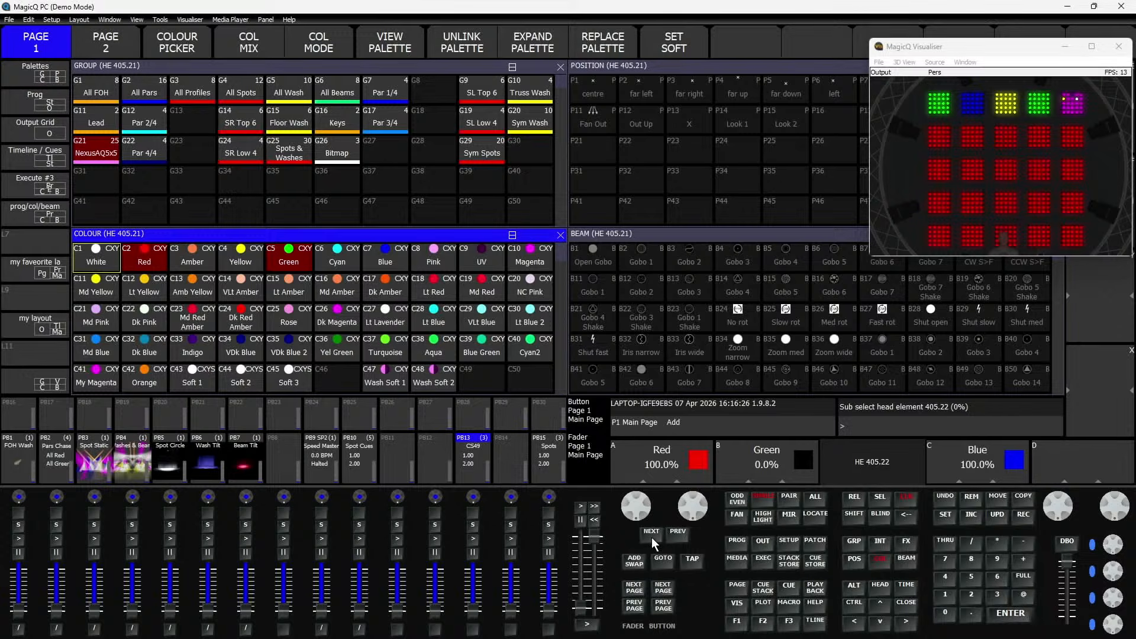
{"action": "left_click", "coordinate": [652, 538]}
{"action": "left_click", "coordinate": [652, 539]}
{"action": "left_click", "coordinate": [652, 539]}
{"action": "left_click", "coordinate": [652, 538]}
{"action": "left_click", "coordinate": [652, 538]}
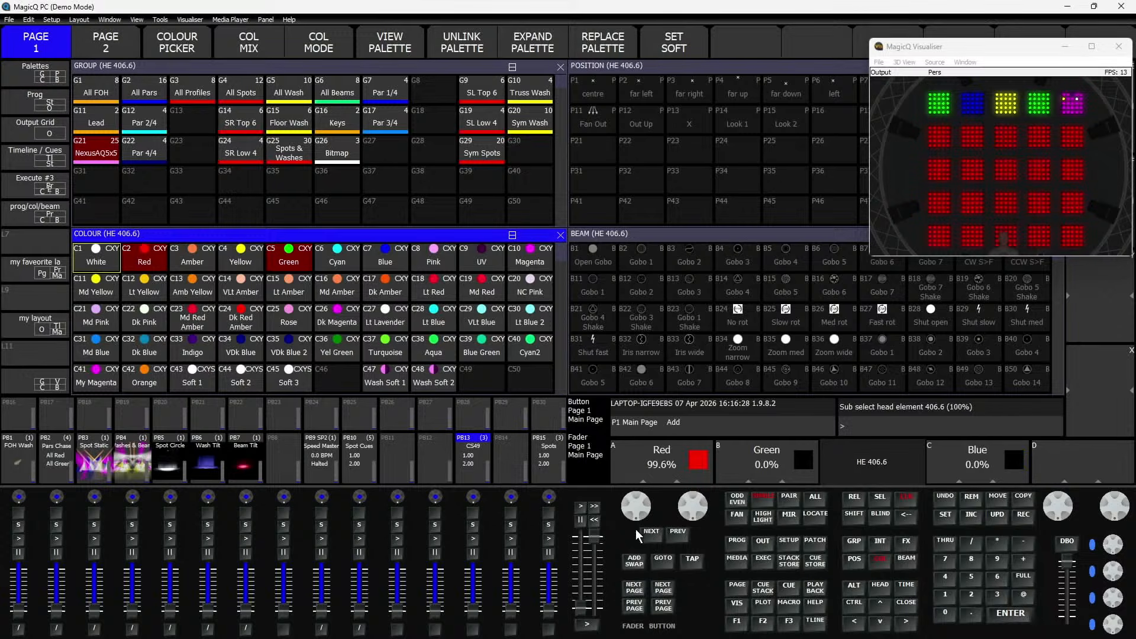
{"action": "left_click", "coordinate": [386, 262]}
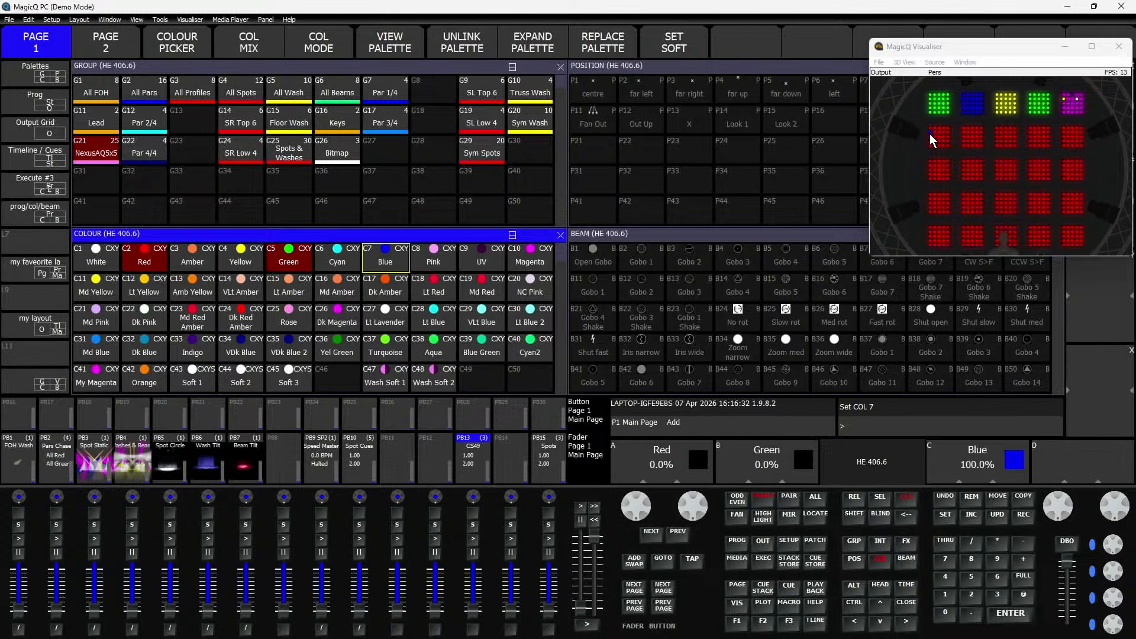
- Step on through the elements of head 406 to element 407.5 and colour it Yellow
{"action": "left_click", "coordinate": [650, 535]}
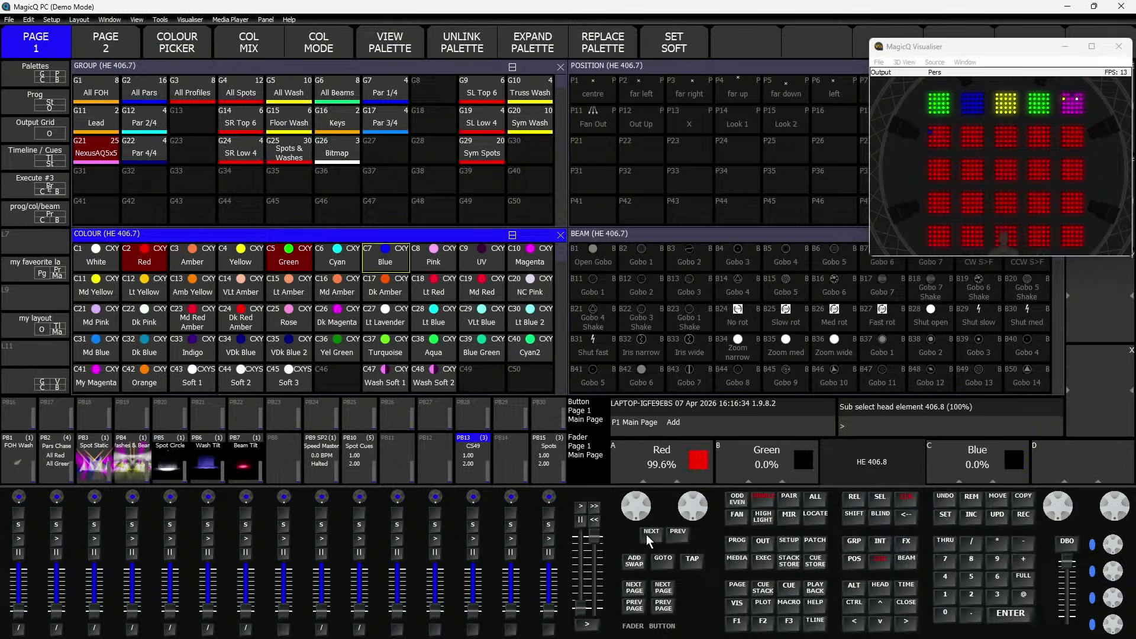
{"action": "triple_click", "coordinate": [648, 536]}
{"action": "triple_click", "coordinate": [647, 536]}
{"action": "triple_click", "coordinate": [647, 535]}
{"action": "triple_click", "coordinate": [647, 535]}
{"action": "left_click", "coordinate": [647, 536]}
{"action": "left_click", "coordinate": [647, 536]}
{"action": "left_click", "coordinate": [647, 536]}
{"action": "left_click", "coordinate": [647, 535]}
{"action": "left_click", "coordinate": [647, 536]}
{"action": "left_click", "coordinate": [647, 535]}
{"action": "left_click", "coordinate": [647, 535]}
{"action": "left_click", "coordinate": [236, 321]}
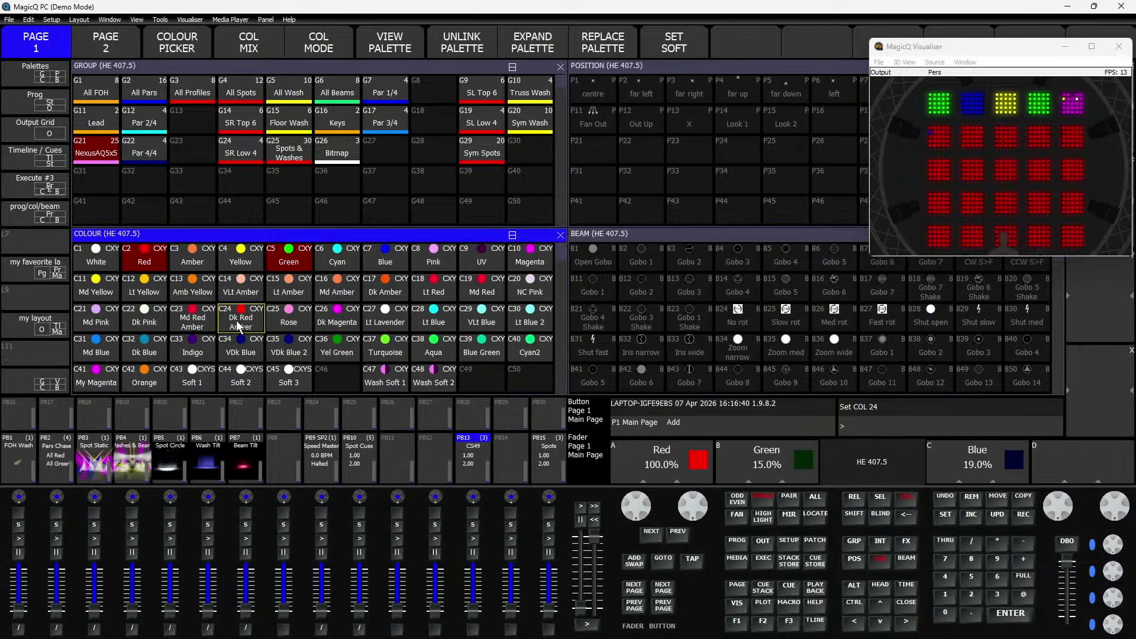
{"action": "left_click", "coordinate": [230, 260]}
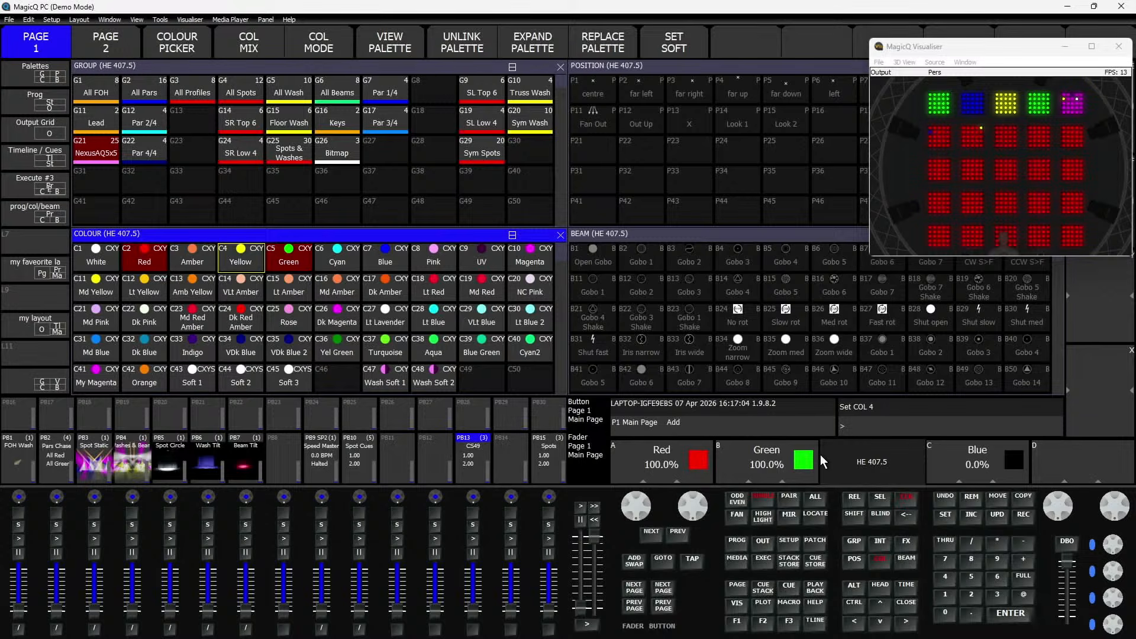
- Check the system wings and the show data status in the setup, and return to the palettes layout
{"action": "left_click", "coordinate": [788, 544]}
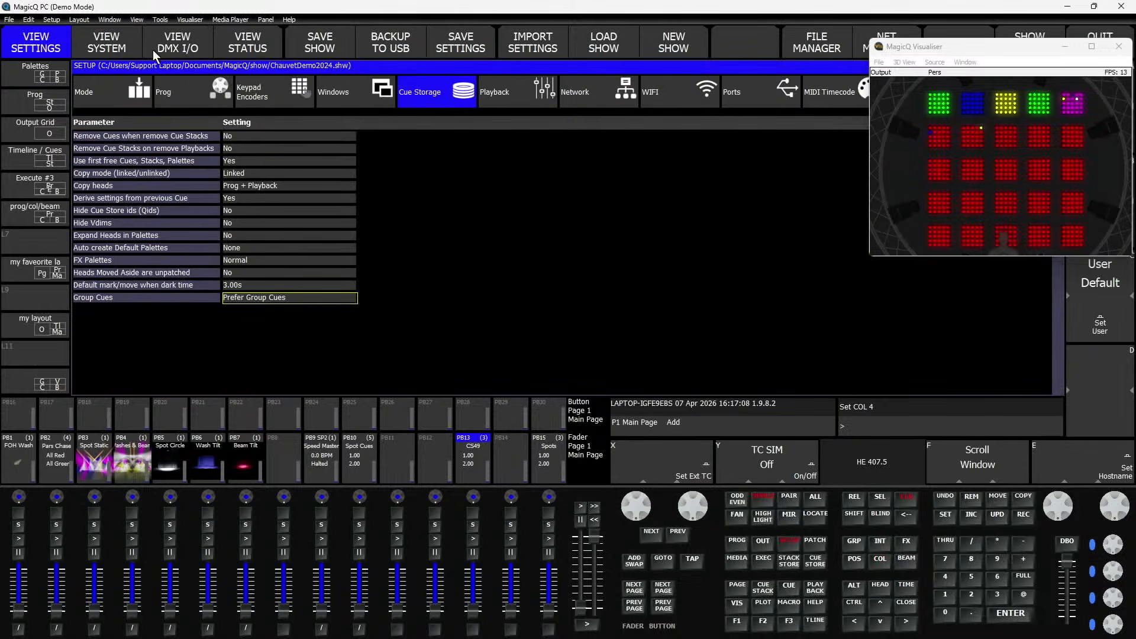
{"action": "left_click", "coordinate": [112, 50]}
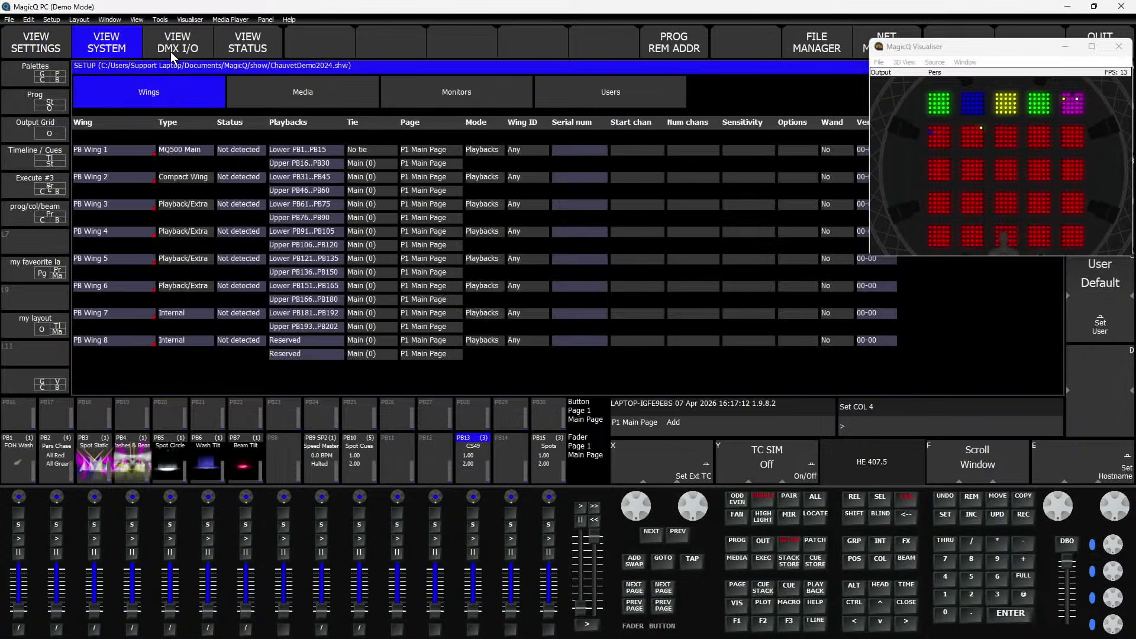
{"action": "left_click", "coordinate": [234, 53]}
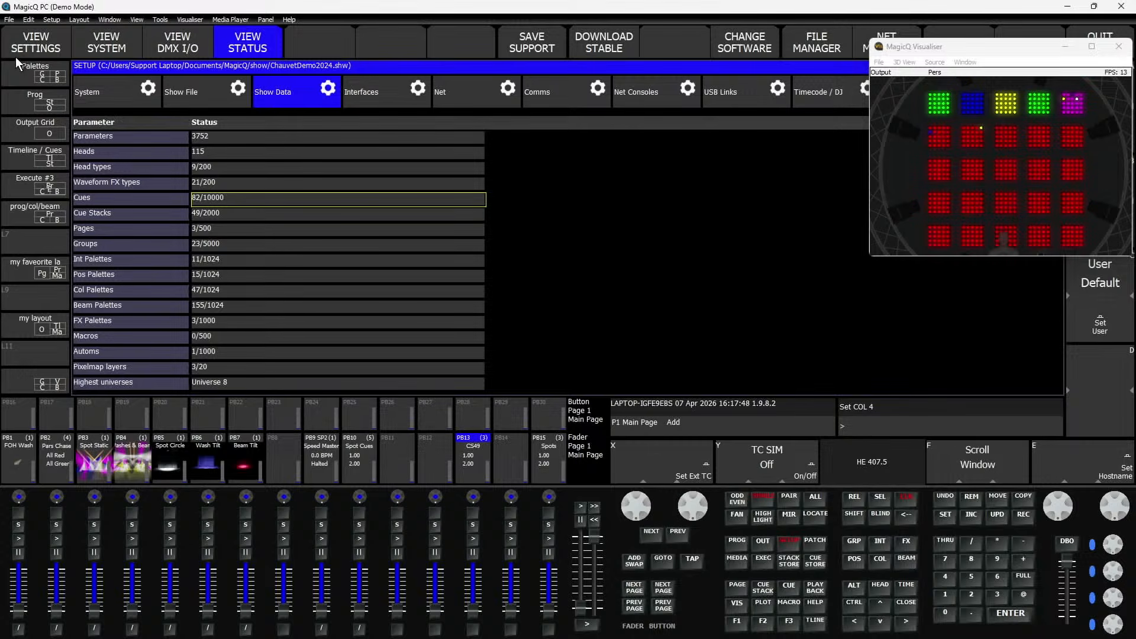
{"action": "left_click", "coordinate": [23, 70]}
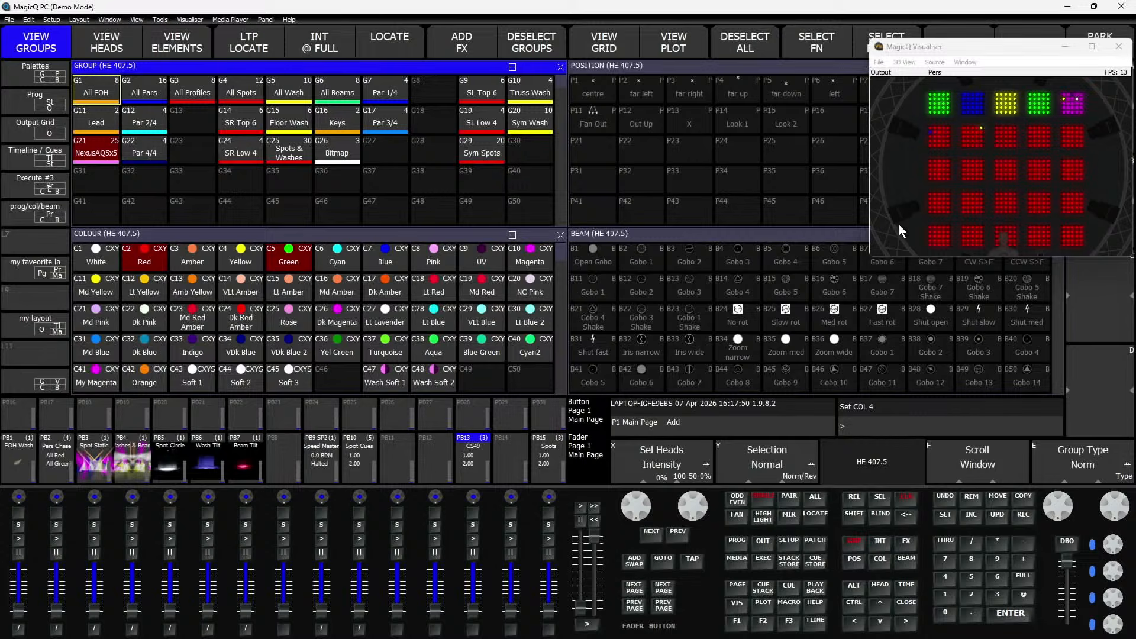
- Shrink the visualiser window and switch to the console panel that shows ten main playbacks in a row
{"action": "left_click_drag", "start_coordinate": [870, 258], "coordinate": [907, 217]}
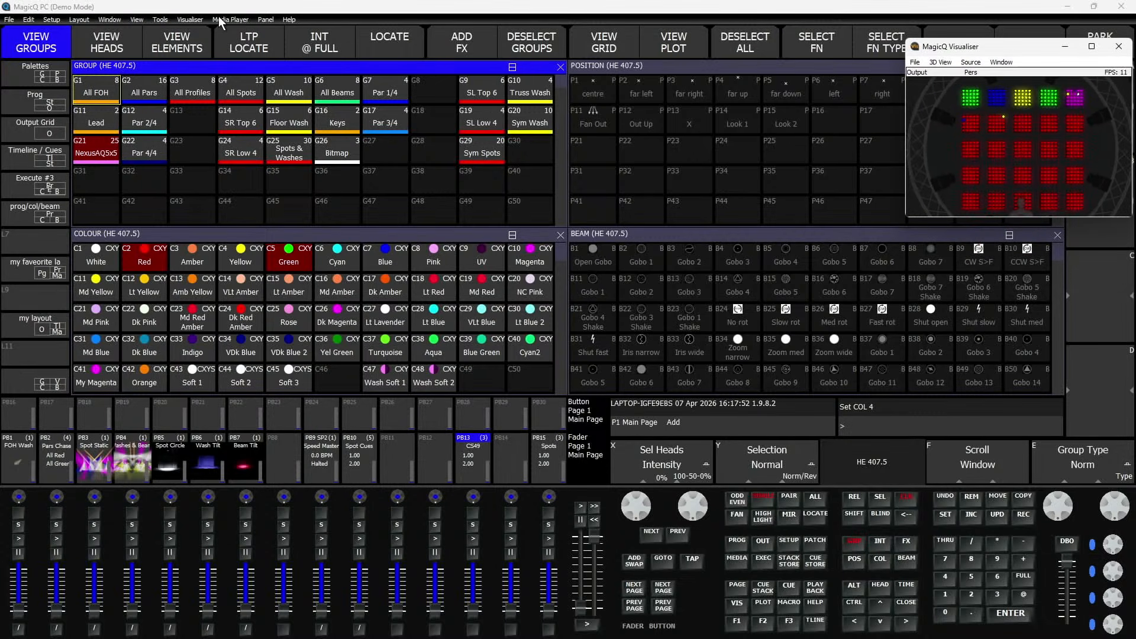
{"action": "left_click", "coordinate": [266, 21]}
{"action": "left_click", "coordinate": [281, 33]}
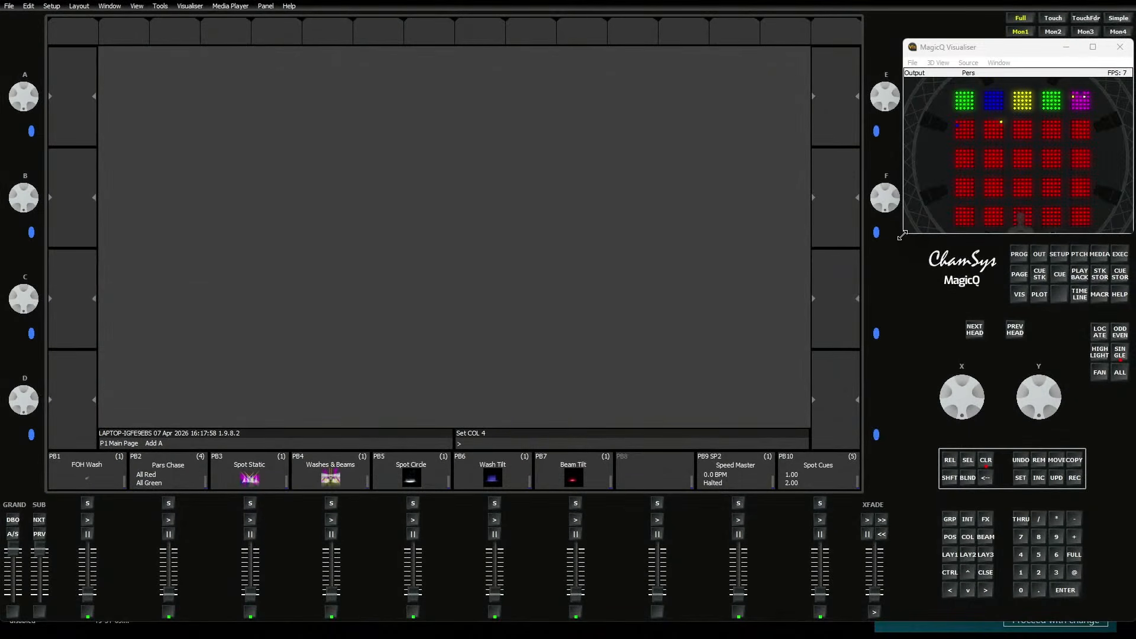
{"action": "left_click_drag", "start_coordinate": [905, 233], "coordinate": [919, 232]}
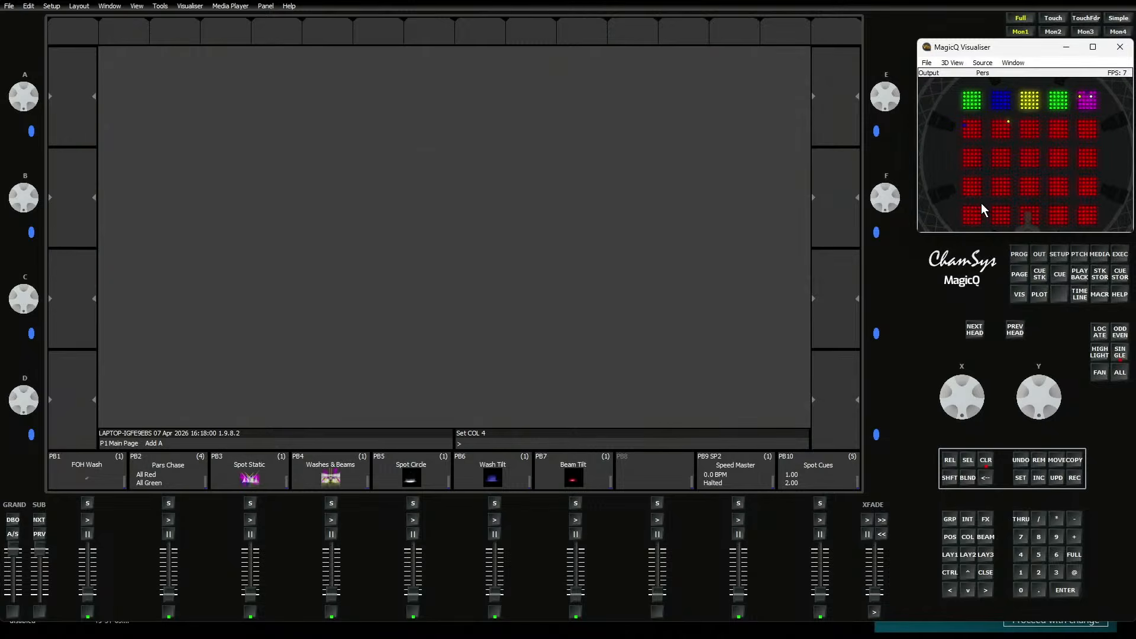
- Clear all programmed group, head and element colours from the programmer
{"action": "scroll", "coordinate": [1016, 161], "scroll_direction": "up", "scroll_amount": 3}
{"action": "scroll", "coordinate": [1017, 161], "scroll_direction": "down", "scroll_amount": 4}
{"action": "scroll", "coordinate": [1017, 161], "scroll_direction": "down", "scroll_amount": 5}
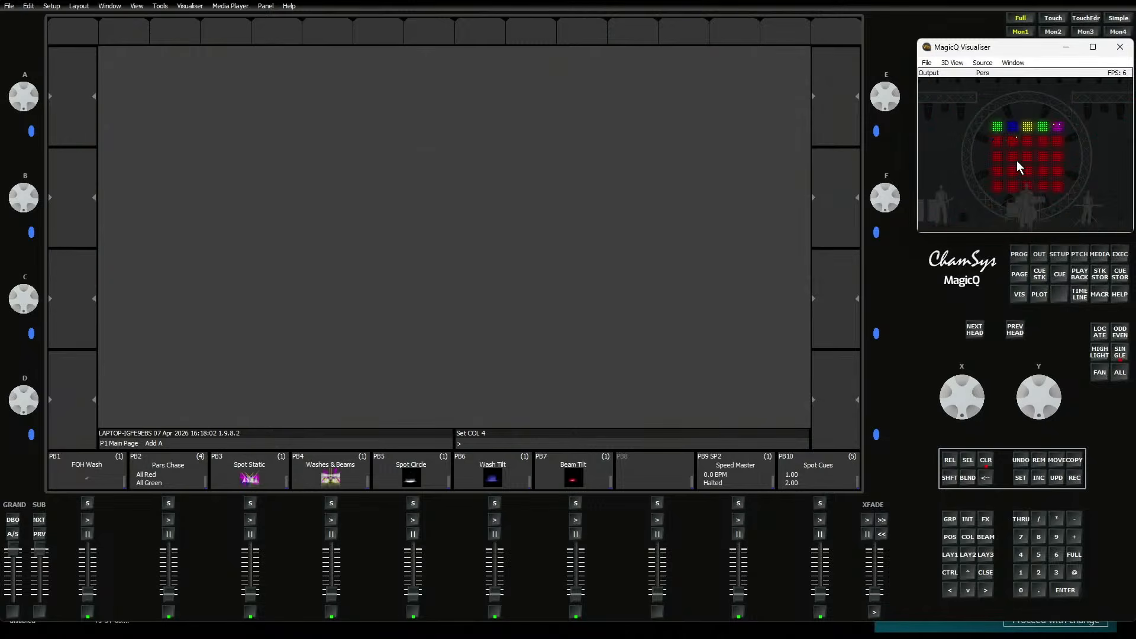
{"action": "left_click", "coordinate": [985, 461]}
{"action": "left_click_drag", "start_coordinate": [1027, 153], "coordinate": [1028, 177]}
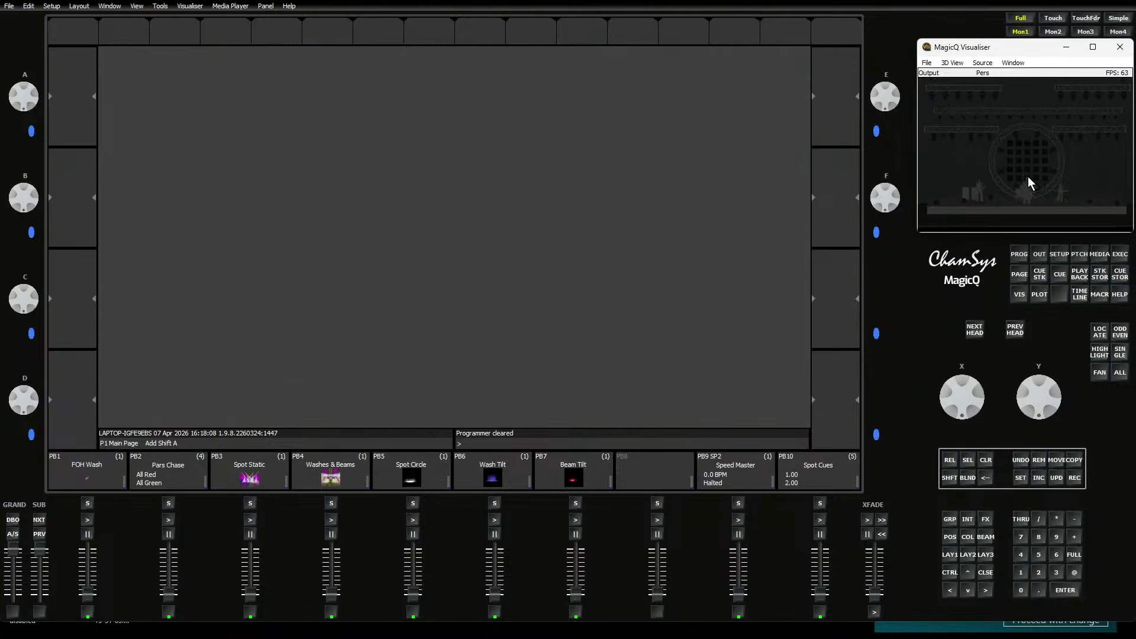
- Go to playback page P2 Pix Map FX, select the Timeline playback PB10 and open its timeline editor
{"action": "left_click", "coordinate": [39, 520]}
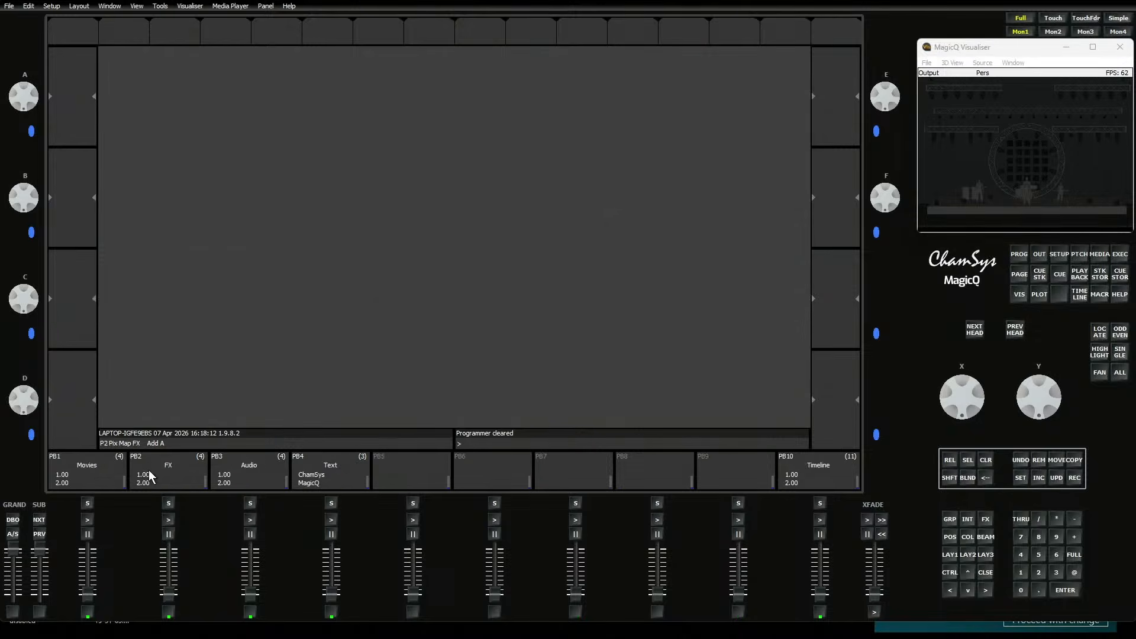
{"action": "left_click", "coordinate": [806, 473]}
{"action": "left_click", "coordinate": [1053, 294]}
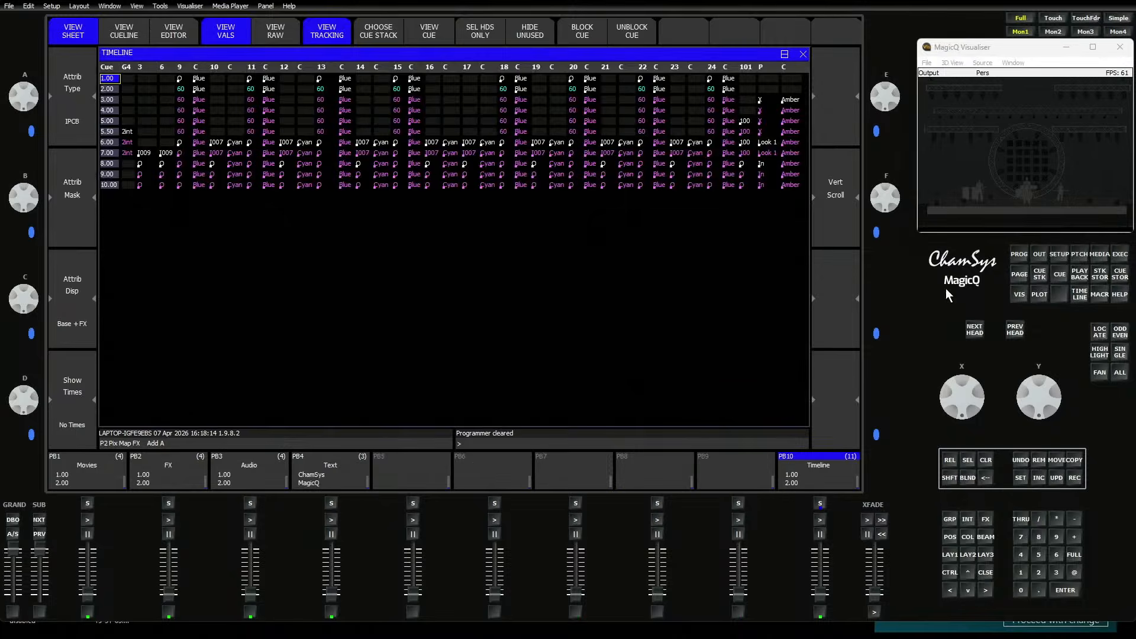
{"action": "left_click", "coordinate": [173, 35]}
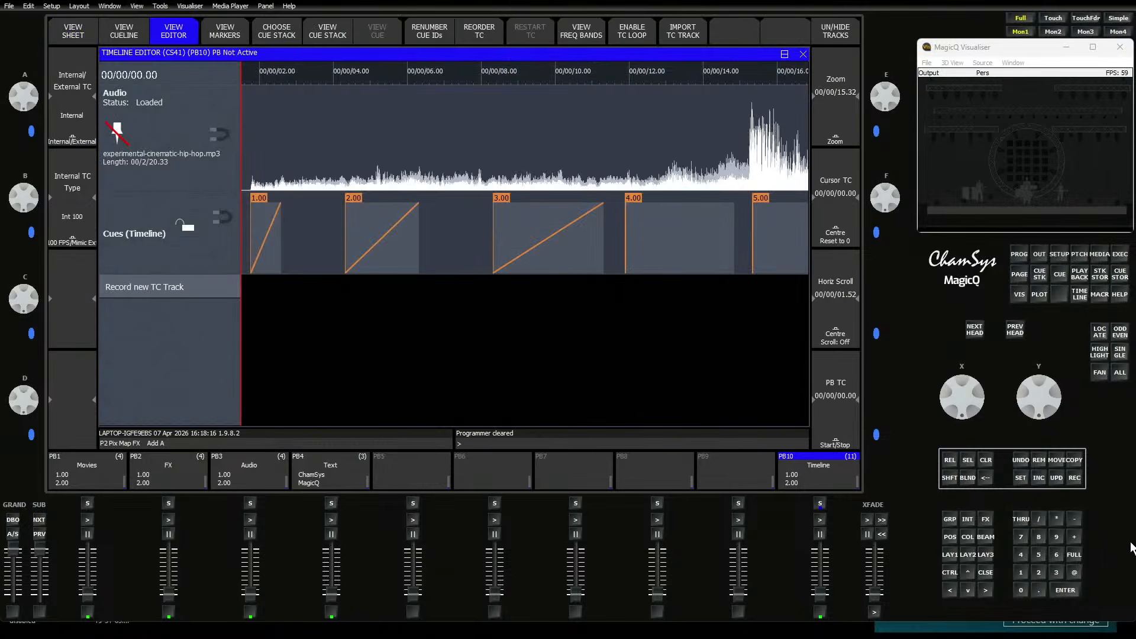
{"action": "left_click", "coordinate": [945, 560]}
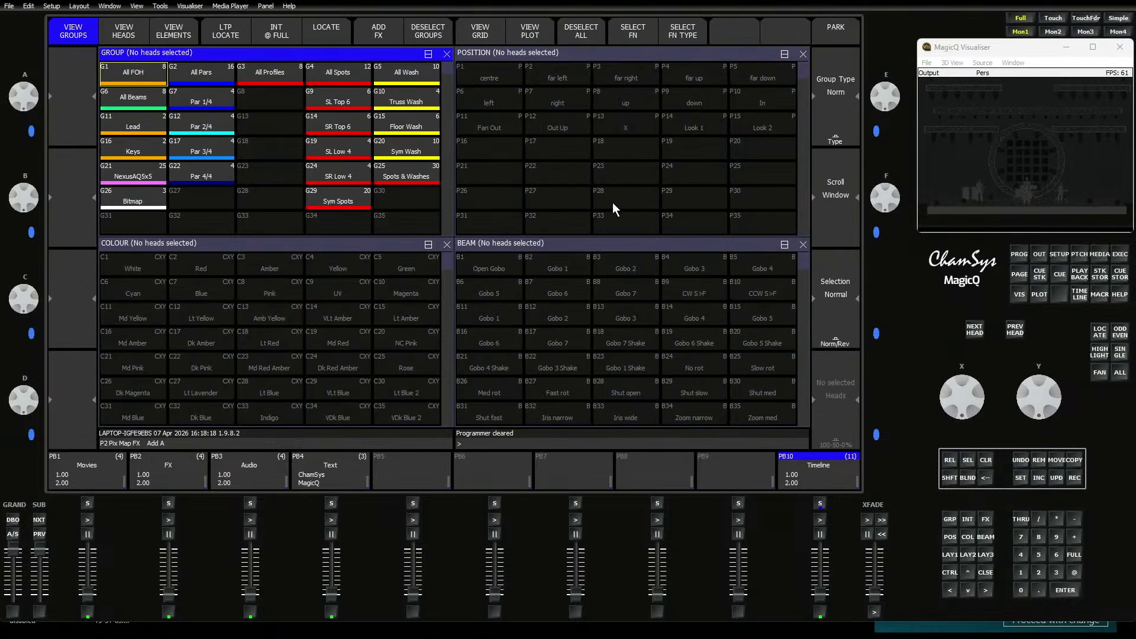
{"action": "left_click", "coordinate": [1080, 296]}
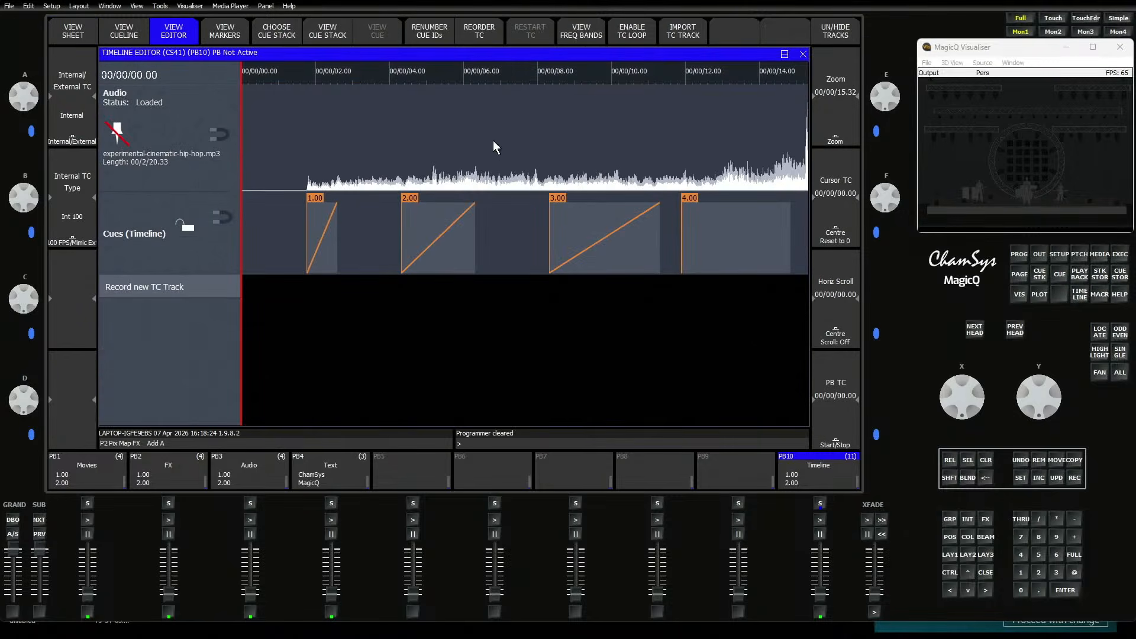
- Inspect the wait times and halt types of all cues in the PB10 Timeline cue stack, including the available halt type options
{"action": "left_click", "coordinate": [829, 471]}
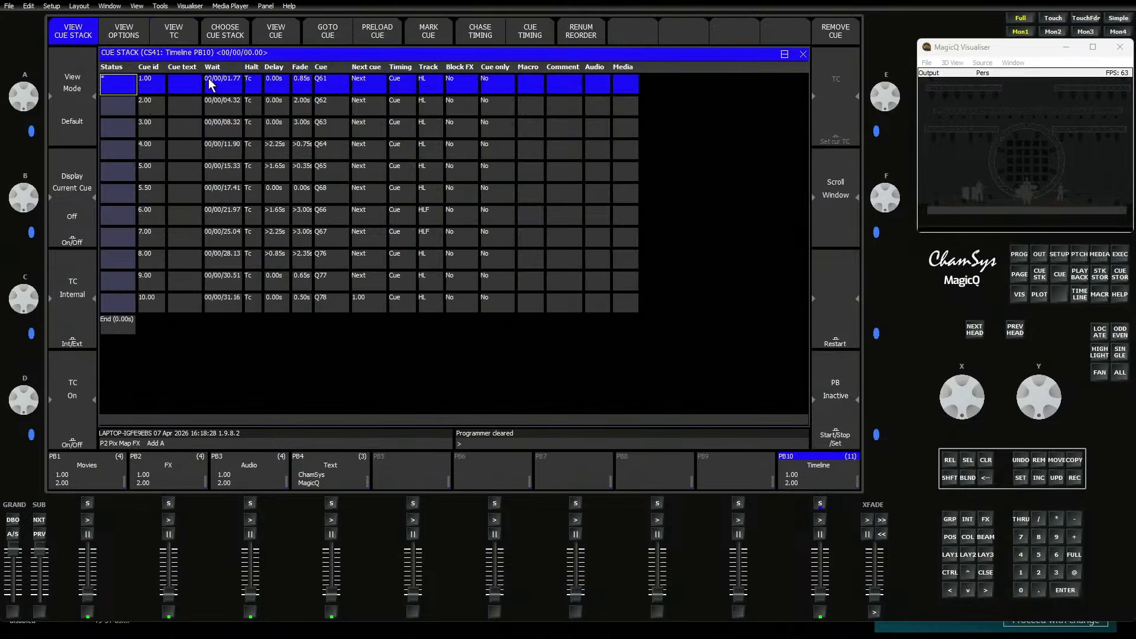
{"action": "left_click_drag", "start_coordinate": [235, 274], "coordinate": [241, 304]}
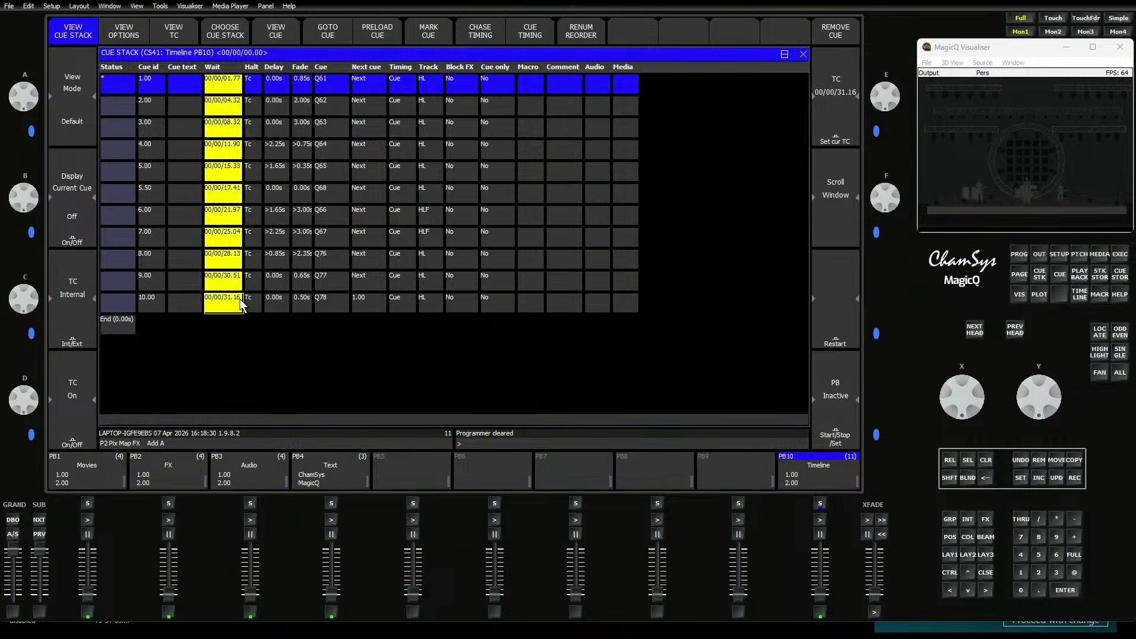
{"action": "left_click_drag", "start_coordinate": [250, 83], "coordinate": [255, 310]}
{"action": "key", "text": "Return"}
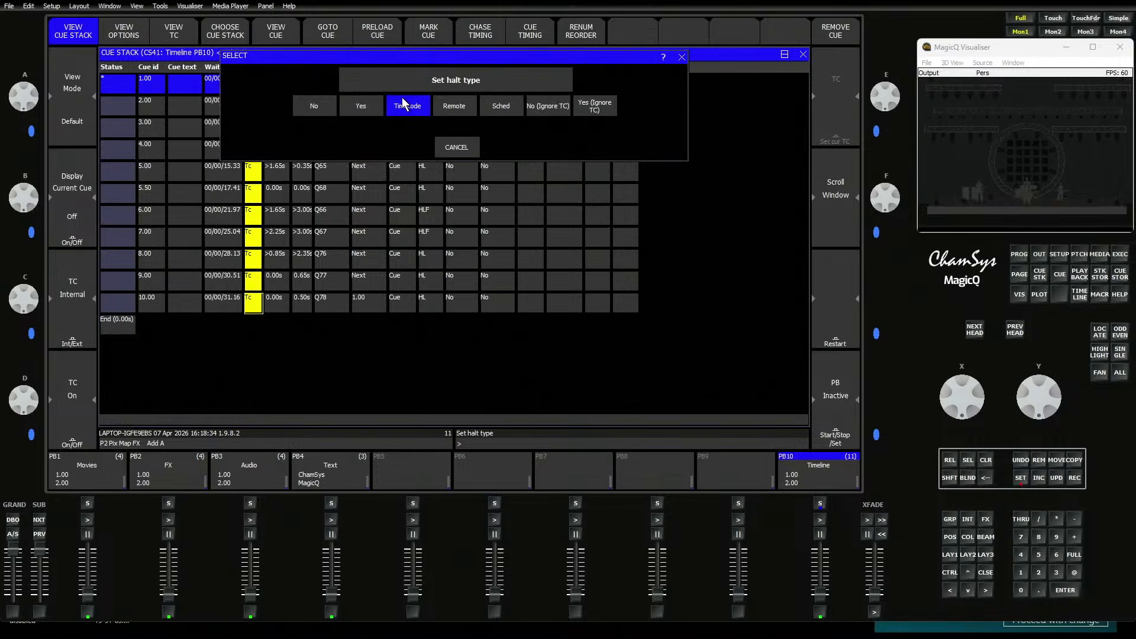
{"action": "left_click", "coordinate": [439, 148]}
- Inspect the audio file setting in the audio options of the Timeline cue stack
{"action": "left_click", "coordinate": [110, 40]}
{"action": "left_click", "coordinate": [648, 79]}
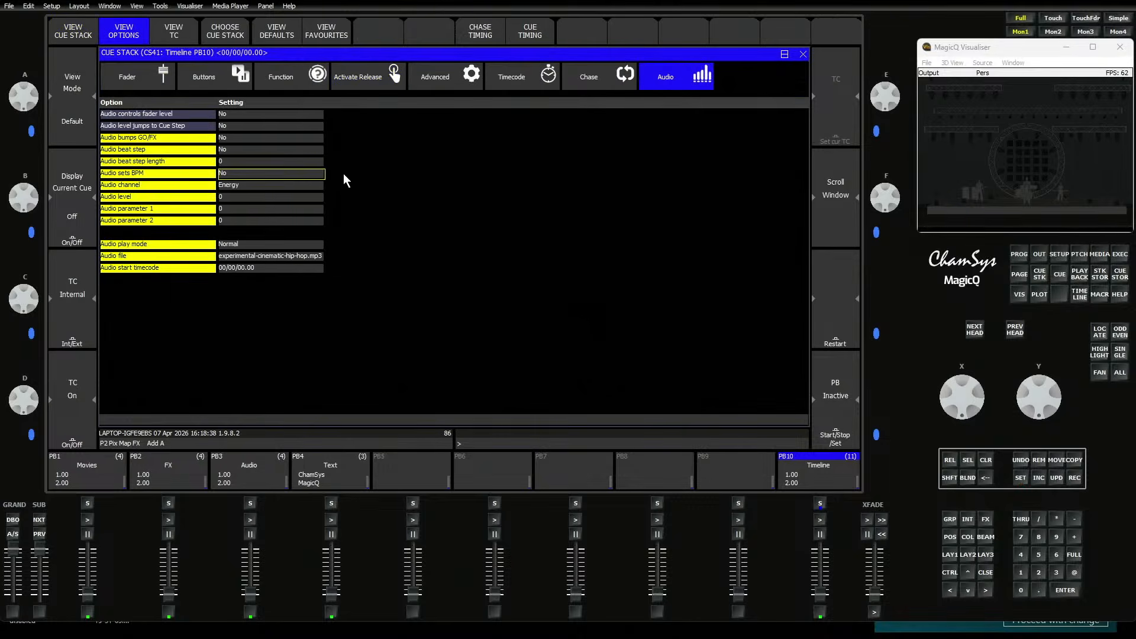
{"action": "left_click", "coordinate": [245, 258]}
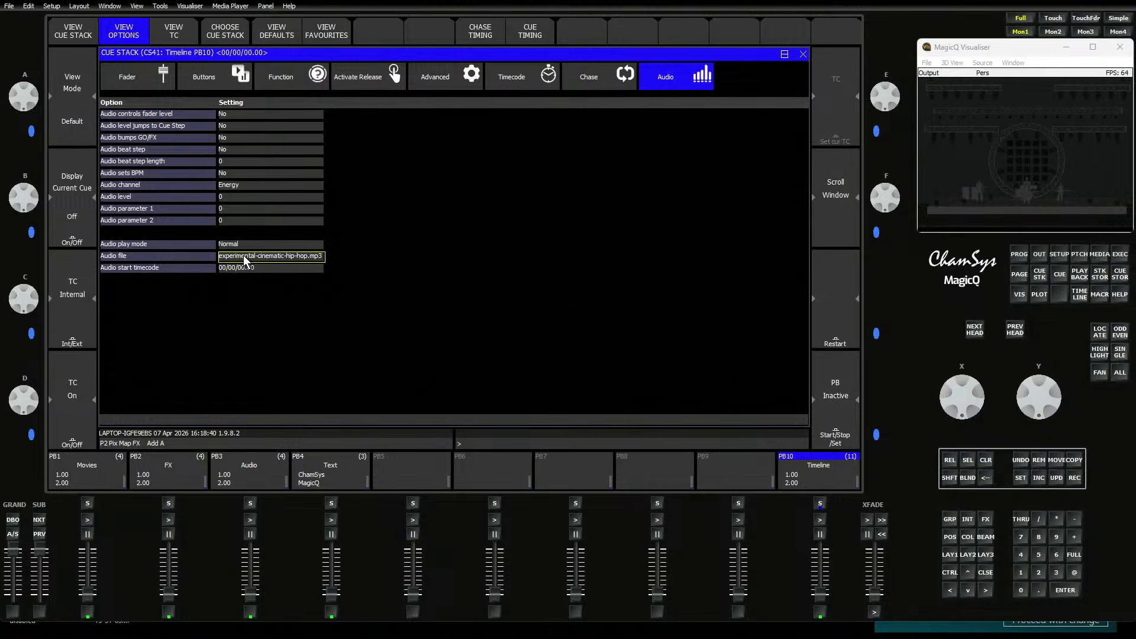
- Return to the timeline editor, move cue 3 to timecode 00/00/07.80 and select cue 2
{"action": "left_click", "coordinate": [1080, 294]}
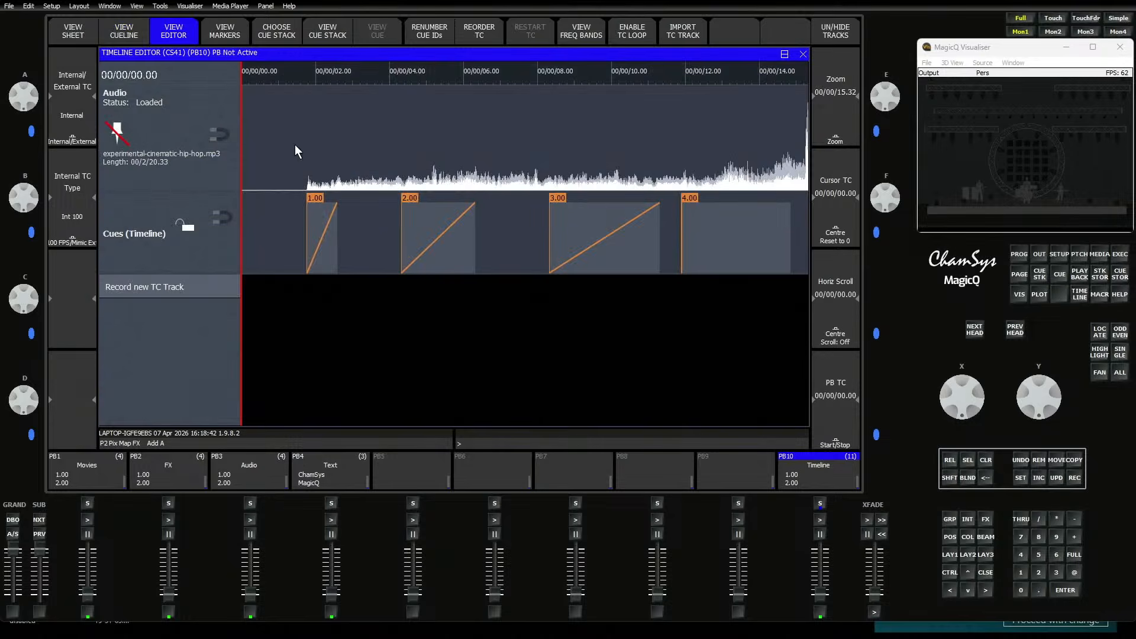
{"action": "left_click", "coordinate": [557, 204]}
{"action": "left_click_drag", "start_coordinate": [559, 206], "coordinate": [538, 206]}
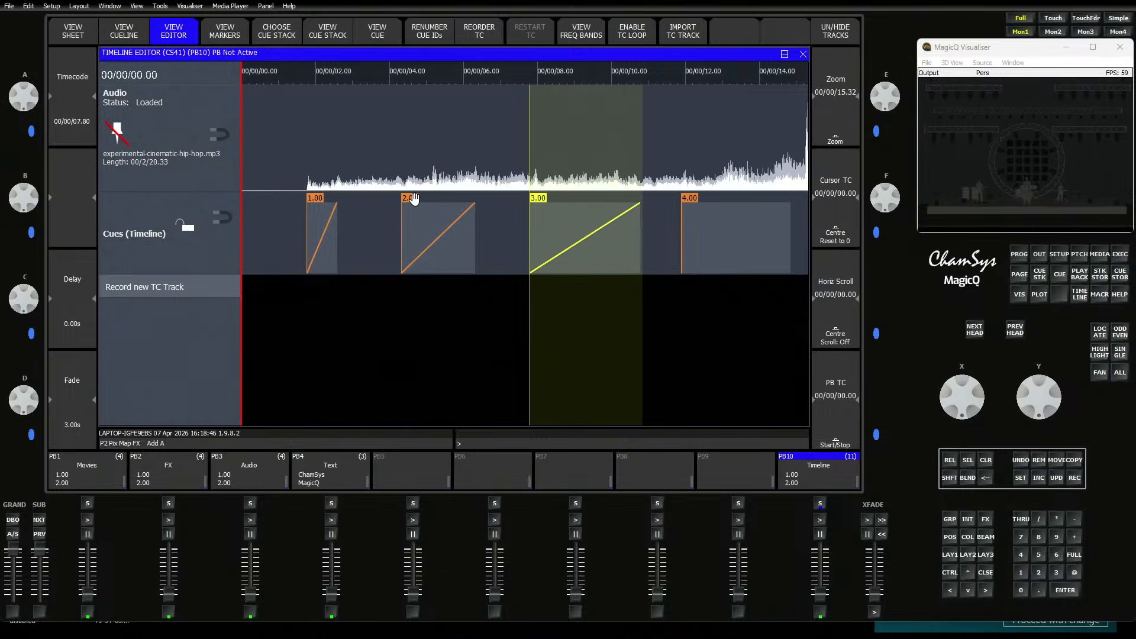
{"action": "left_click", "coordinate": [411, 204]}
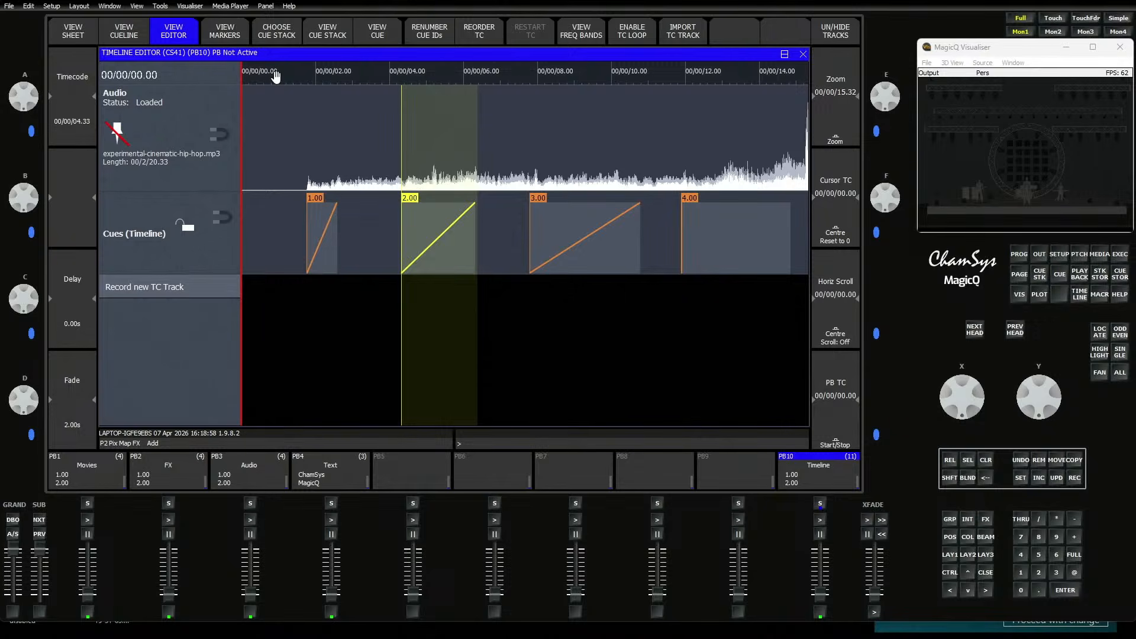
- Open the marker functions and generate automatic beat markers on the audio track for a 134-269bpm range
{"action": "left_click", "coordinate": [233, 36]}
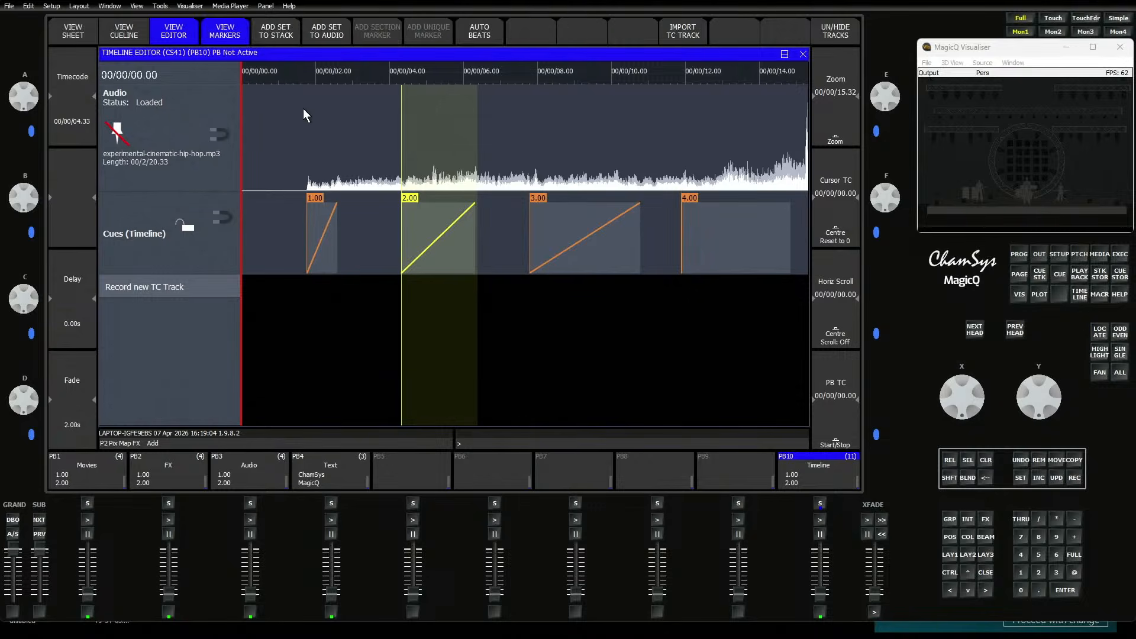
{"action": "left_click", "coordinate": [322, 128]}
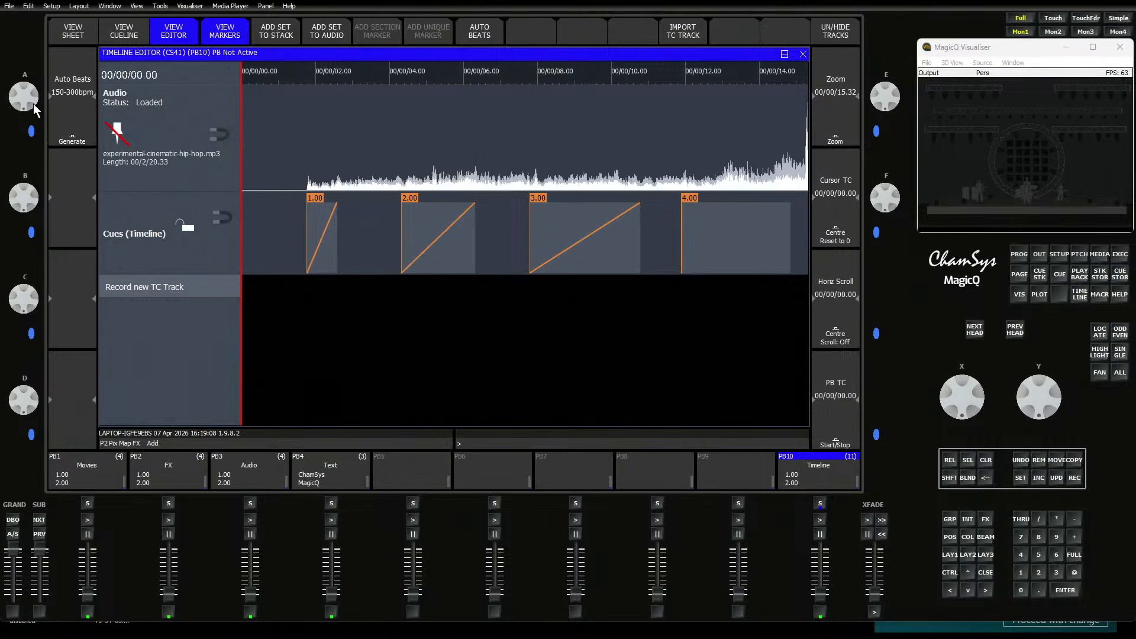
{"action": "scroll", "coordinate": [28, 90], "scroll_direction": "down", "scroll_amount": 3}
{"action": "left_click", "coordinate": [77, 136]}
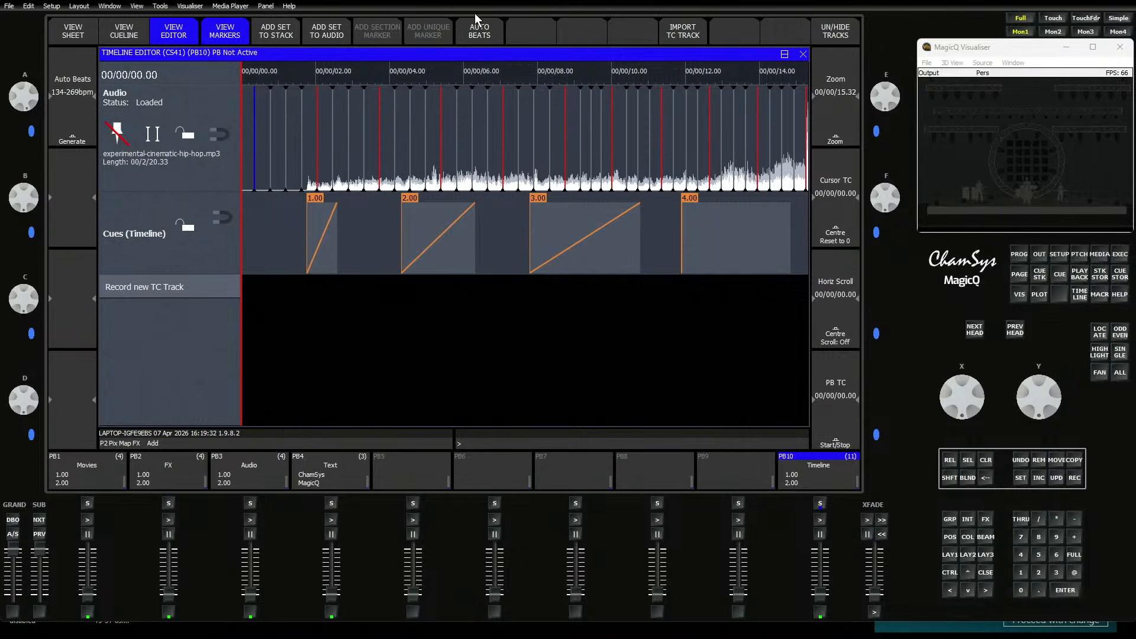
- Switch to manual beats and insert 300bpm markers from Beat Start 00/00/00.55 to Beat End 00/00/07.31 on the audio track
{"action": "left_click", "coordinate": [464, 37]}
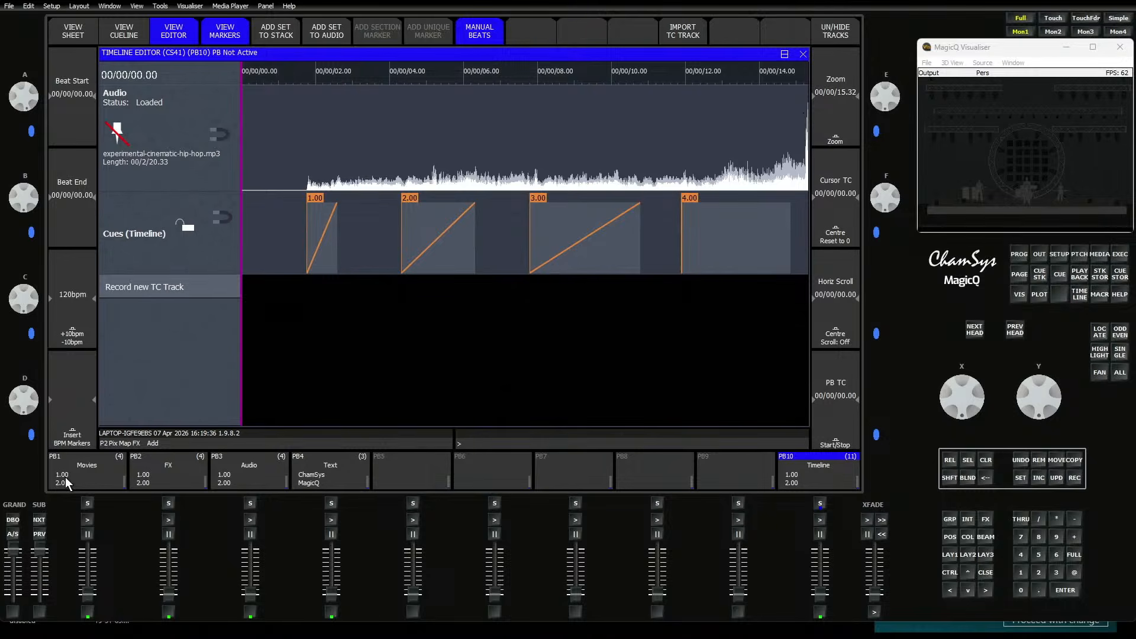
{"action": "left_click_drag", "start_coordinate": [24, 89], "coordinate": [26, 136]}
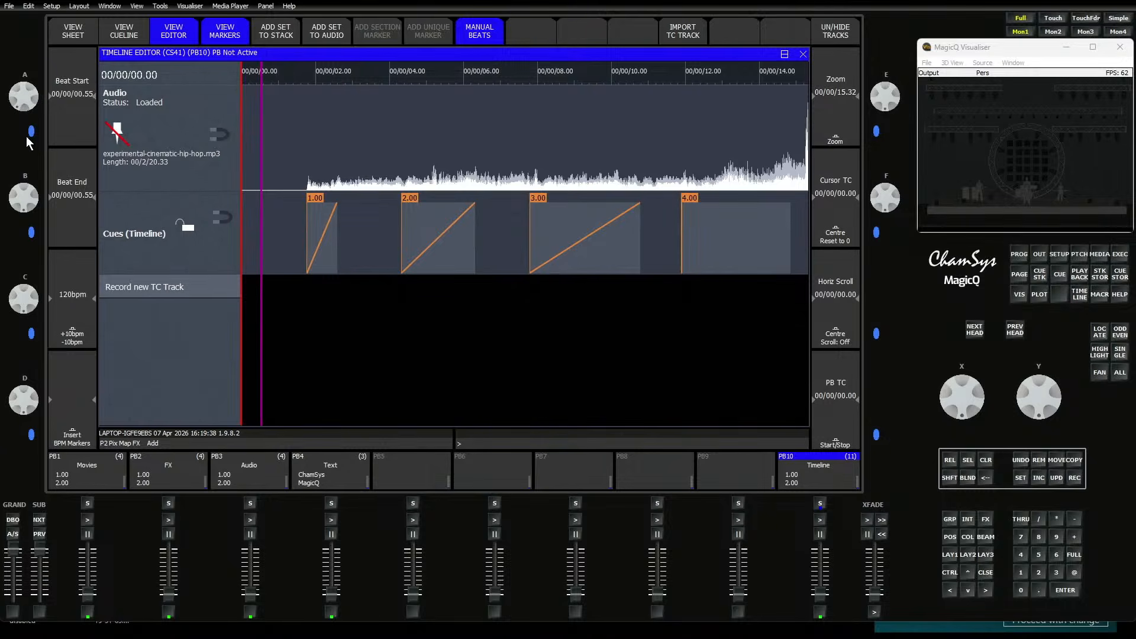
{"action": "mouse_move", "coordinate": [24, 189]}
{"action": "left_mouse_down"}
{"action": "mouse_move", "coordinate": [23, 320]}
{"action": "mouse_move", "coordinate": [13, 280]}
{"action": "mouse_move", "coordinate": [24, 346]}
{"action": "left_mouse_up"}
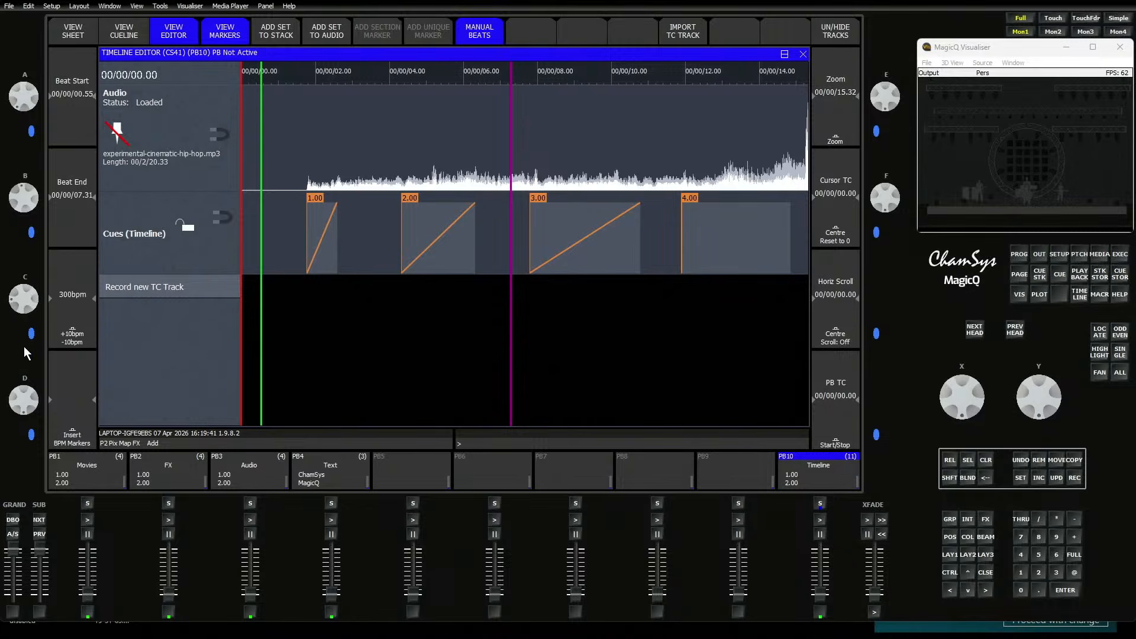
{"action": "left_click", "coordinate": [81, 435]}
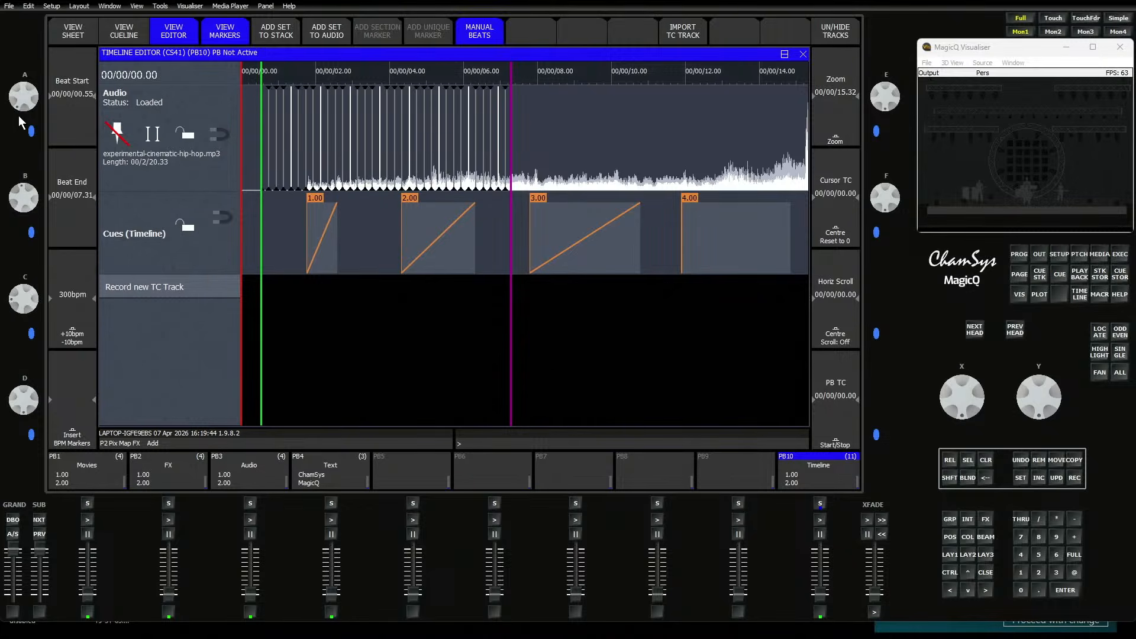
- Insert a second run of beat markers at 107bpm, with Beat Start 00/00/08.76 and Beat End 00/00/13.79
{"action": "left_click_drag", "start_coordinate": [24, 204], "coordinate": [39, 302]}
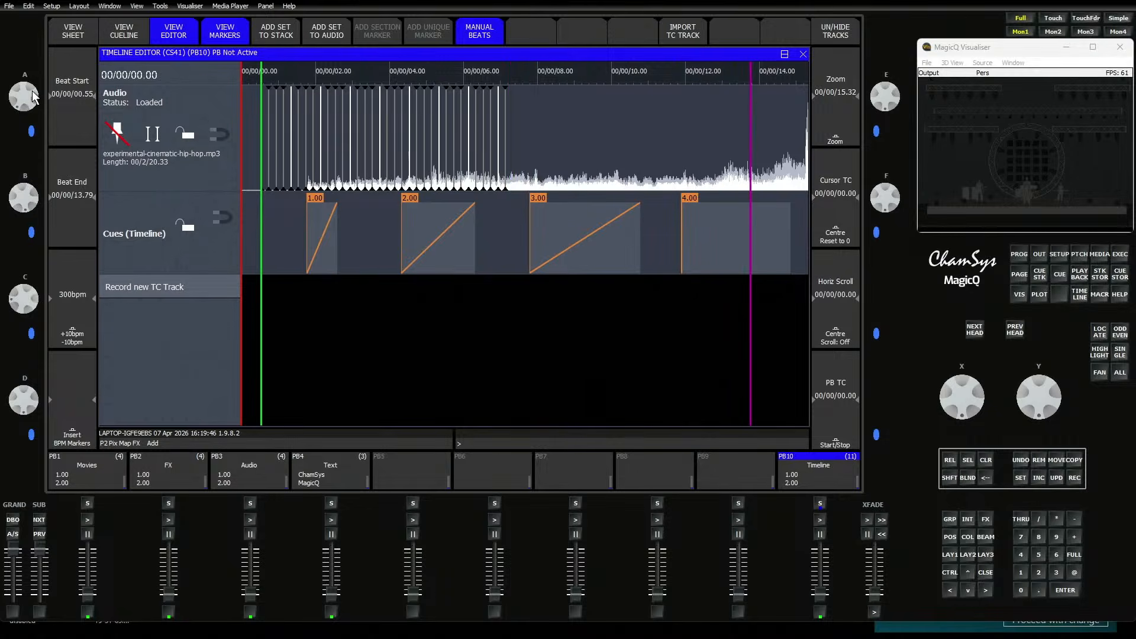
{"action": "left_click_drag", "start_coordinate": [32, 91], "coordinate": [44, 200]}
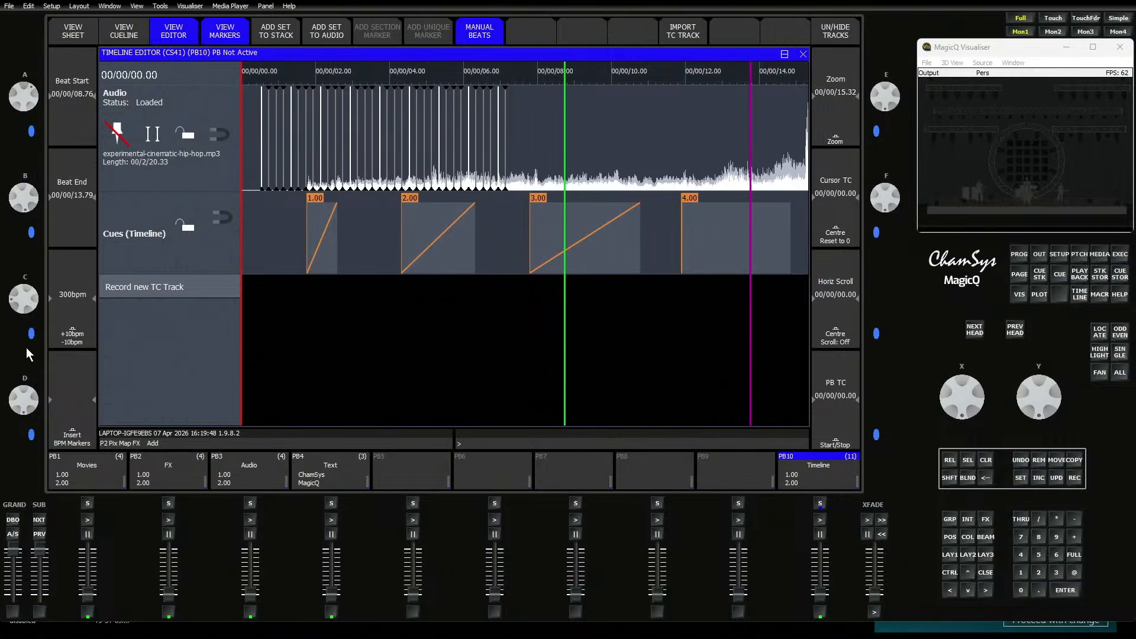
{"action": "left_click_drag", "start_coordinate": [19, 304], "coordinate": [21, 261]}
{"action": "left_click", "coordinate": [80, 435]}
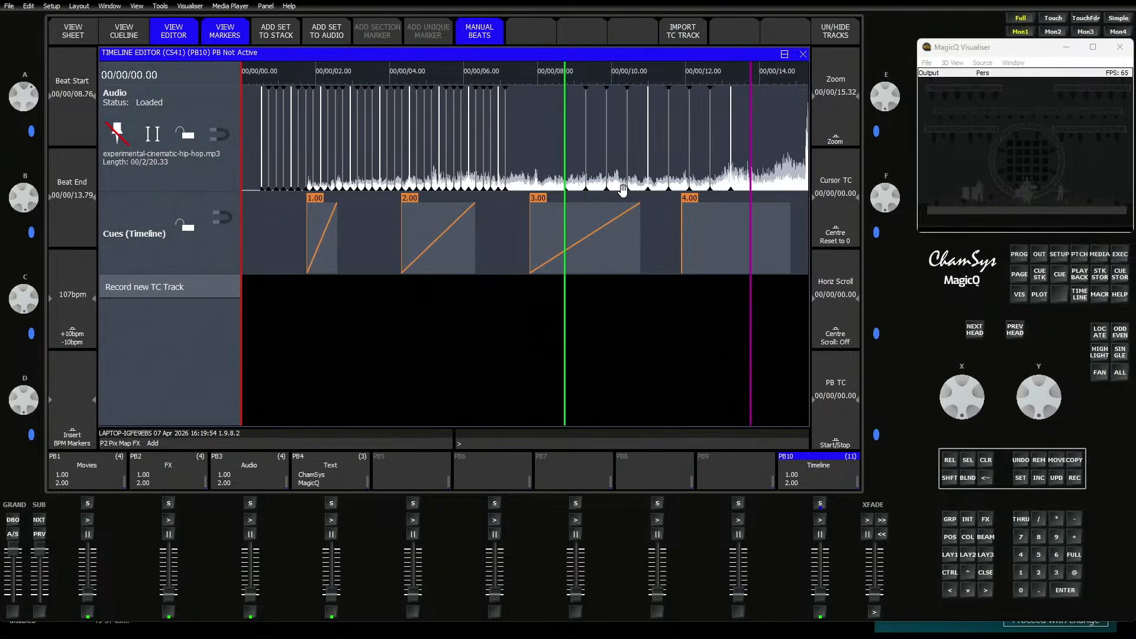
- Compare the automatic and manual beat markers on the audio track, finishing on the manual beats
{"action": "left_click", "coordinate": [495, 34]}
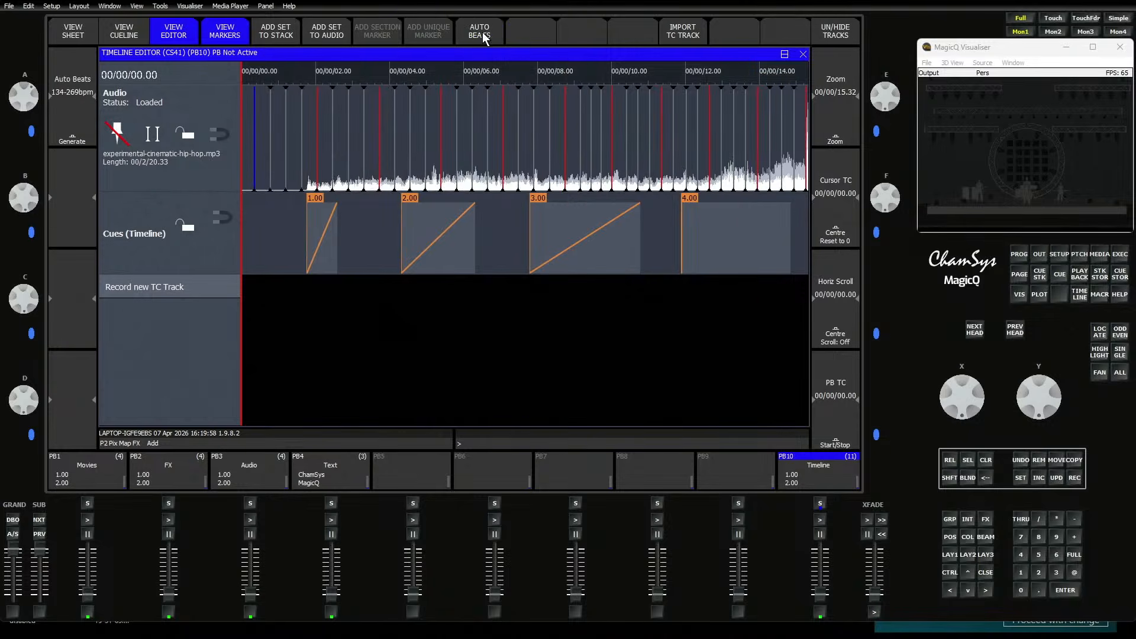
{"action": "left_click", "coordinate": [486, 39]}
{"action": "left_click", "coordinate": [482, 33]}
{"action": "left_click", "coordinate": [483, 33]}
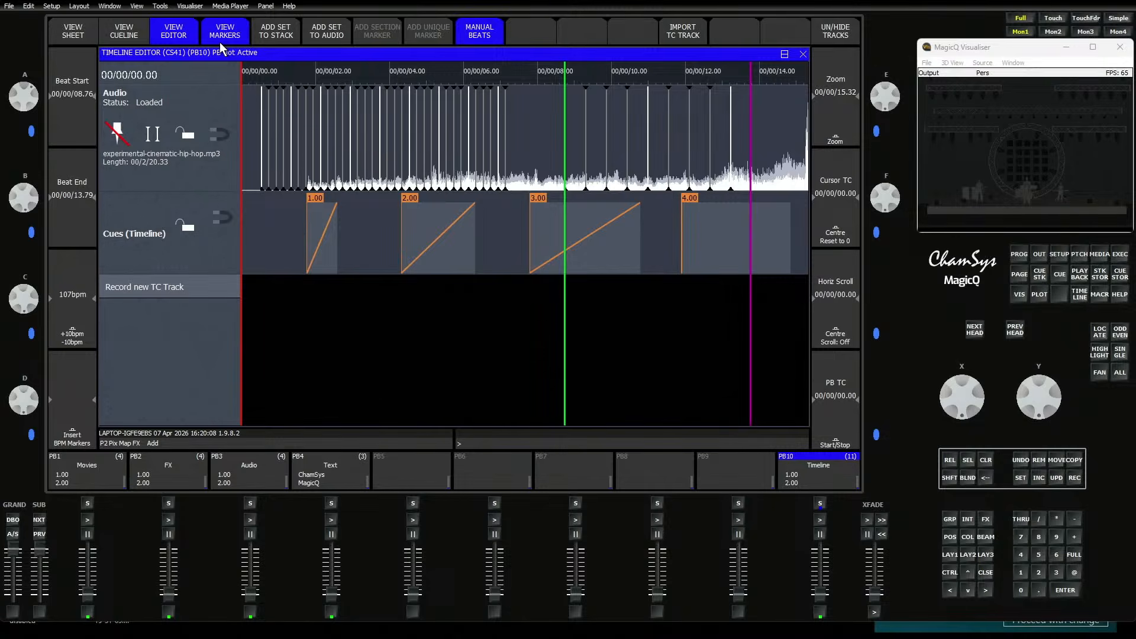
- Open the network ports list from the DMX I/O setup and inspect the IP address and Uni Zone settings
{"action": "left_click", "coordinate": [1060, 254]}
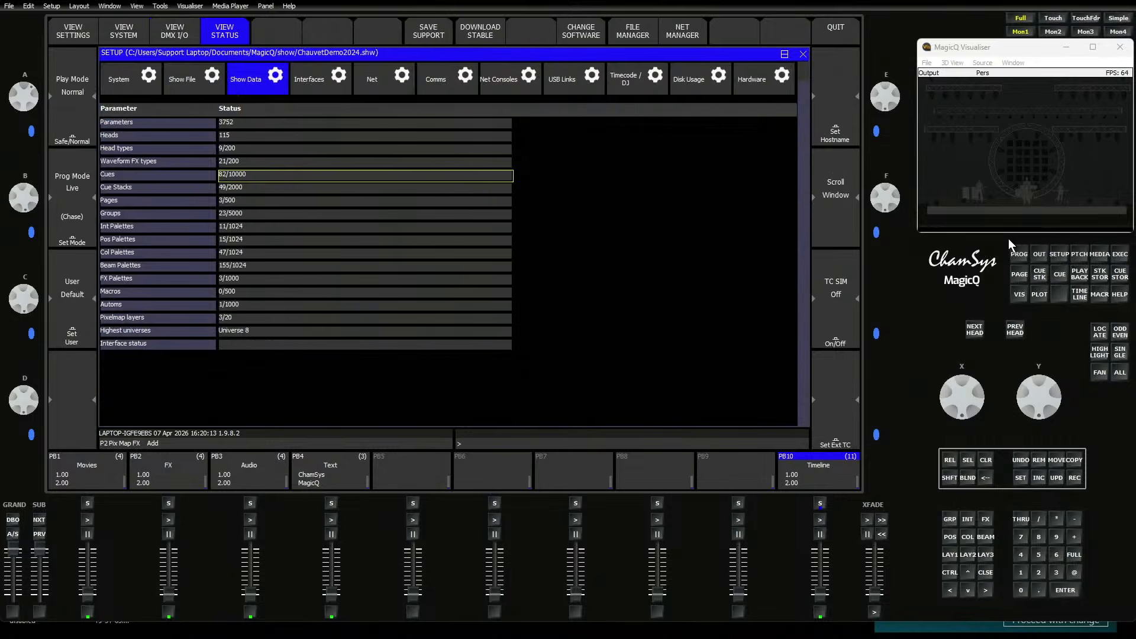
{"action": "left_click", "coordinate": [166, 33]}
{"action": "left_click", "coordinate": [686, 33]}
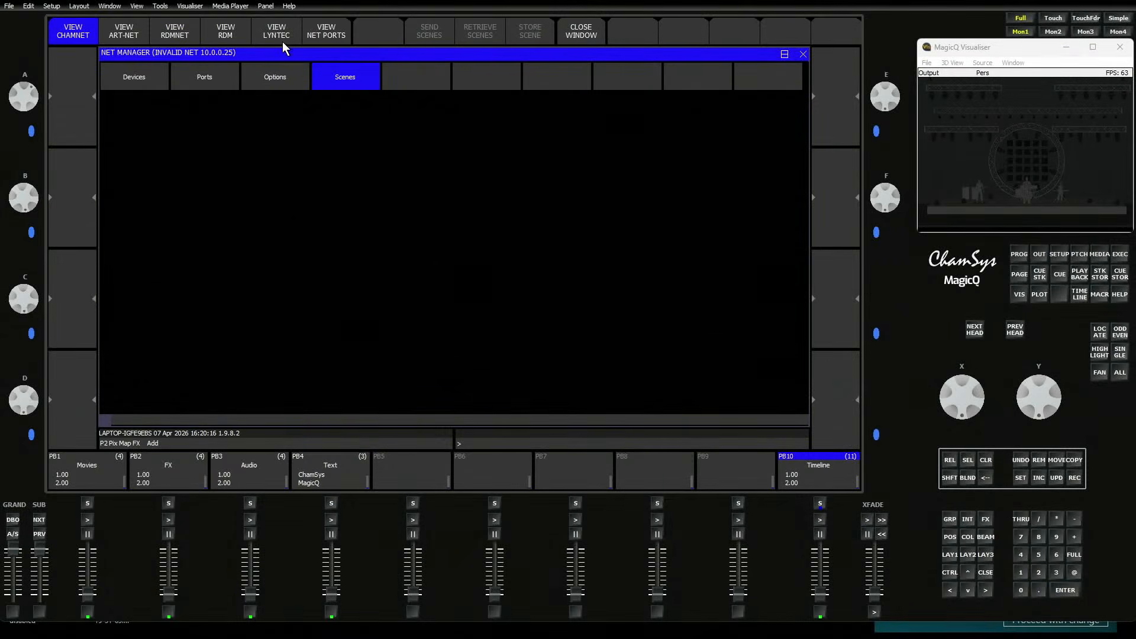
{"action": "left_click", "coordinate": [327, 32]}
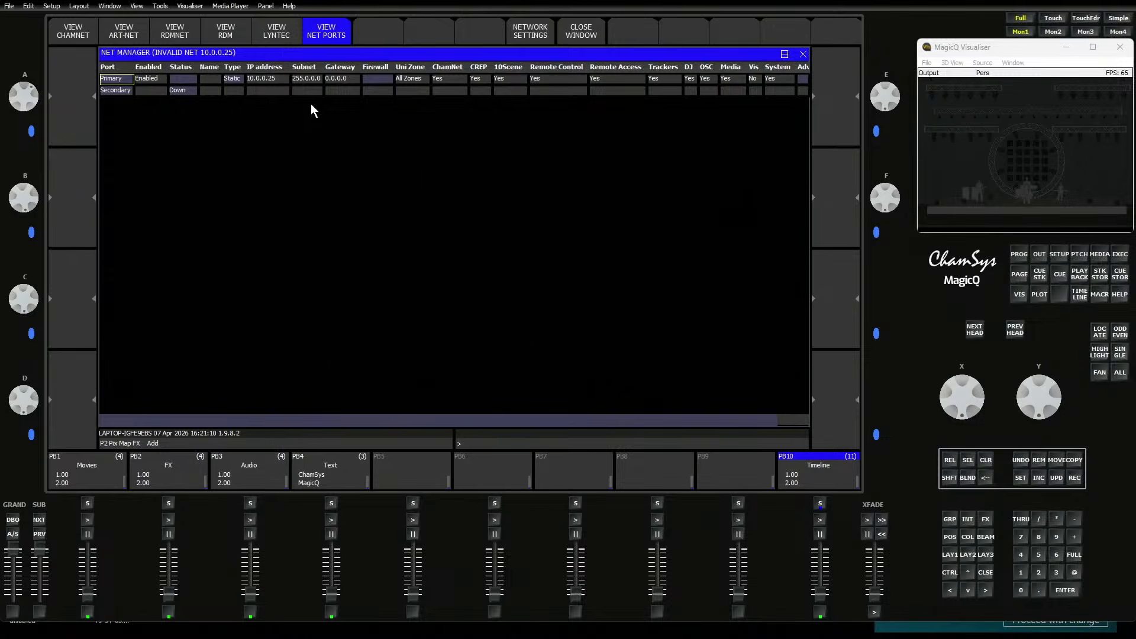
{"action": "left_click", "coordinate": [272, 92]}
{"action": "left_click", "coordinate": [406, 80]}
{"action": "left_click", "coordinate": [402, 140]}
- Review the Uni zone assignments of the DMX universes and the primary network port's service settings from ChamNet to System
{"action": "left_click", "coordinate": [1064, 253]}
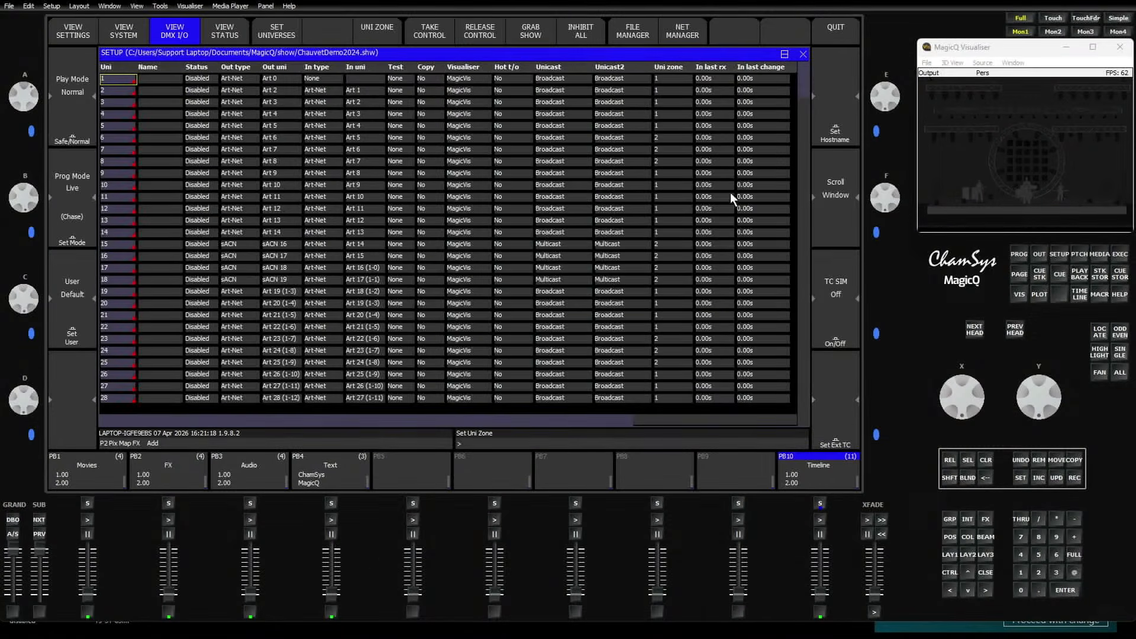
{"action": "left_click_drag", "start_coordinate": [669, 84], "coordinate": [669, 114]}
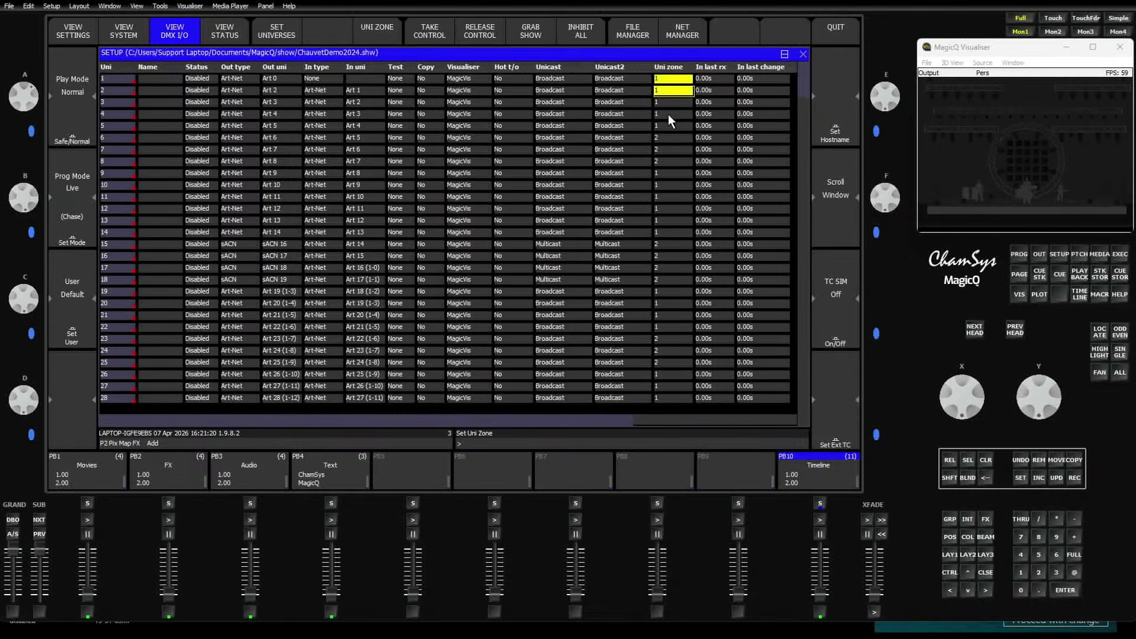
{"action": "left_click_drag", "start_coordinate": [672, 164], "coordinate": [673, 127]}
{"action": "left_click_drag", "start_coordinate": [662, 143], "coordinate": [679, 282]}
{"action": "left_click_drag", "start_coordinate": [681, 337], "coordinate": [674, 365]}
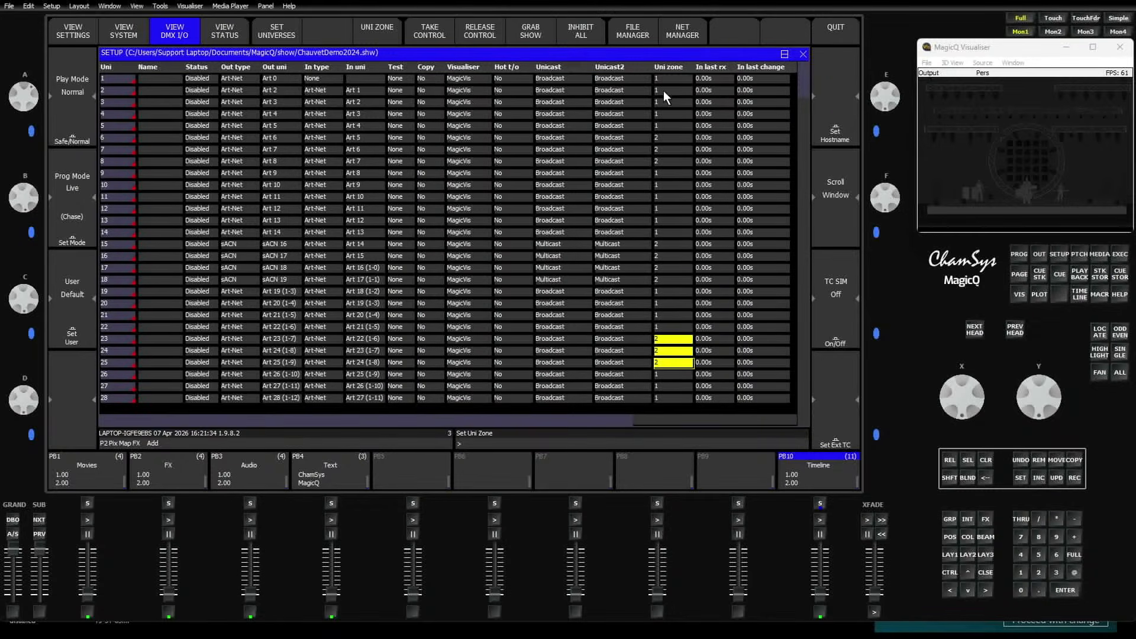
{"action": "left_click", "coordinate": [676, 34]}
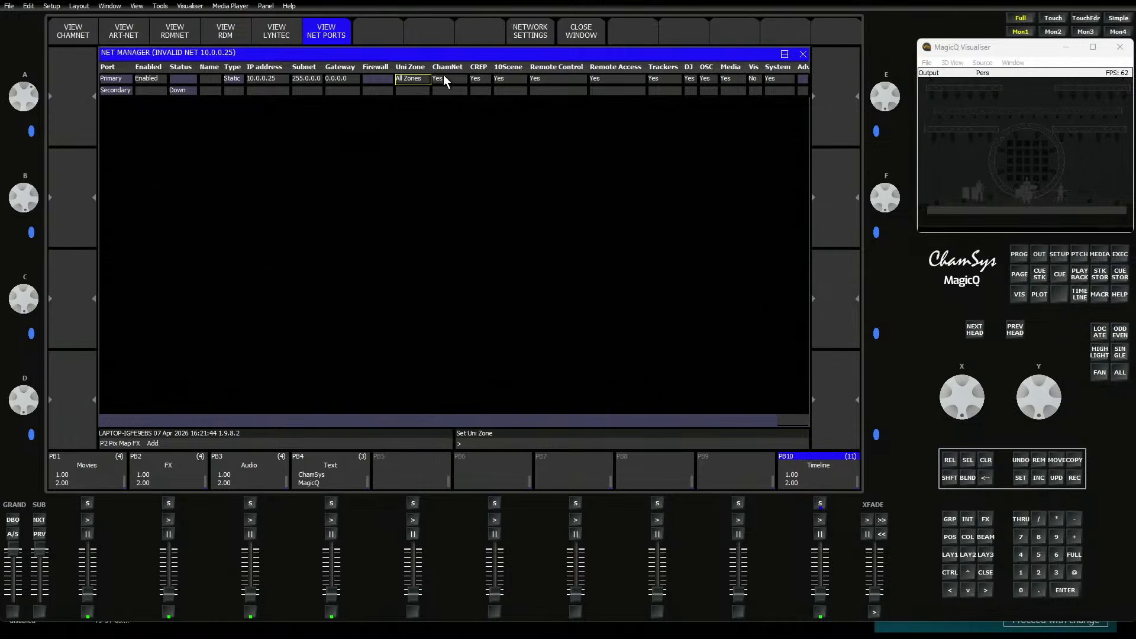
{"action": "left_click_drag", "start_coordinate": [443, 76], "coordinate": [768, 80]}
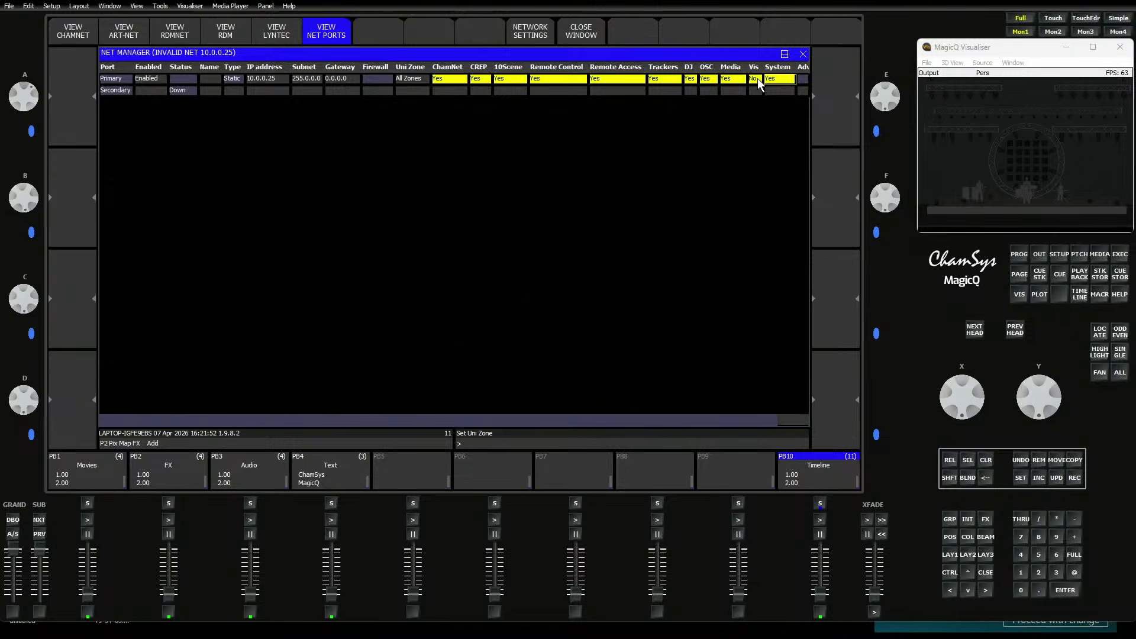
- Return to the DMX I/O setup and set the Out type of all universes to Art-Net
{"action": "left_click", "coordinate": [1058, 253]}
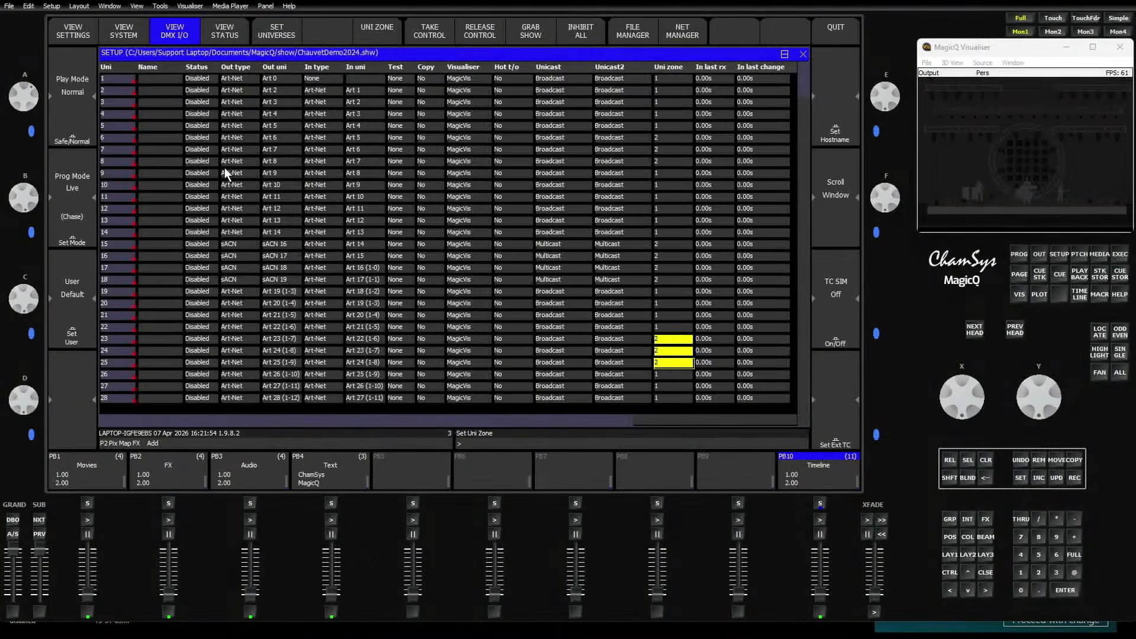
{"action": "left_click", "coordinate": [235, 64]}
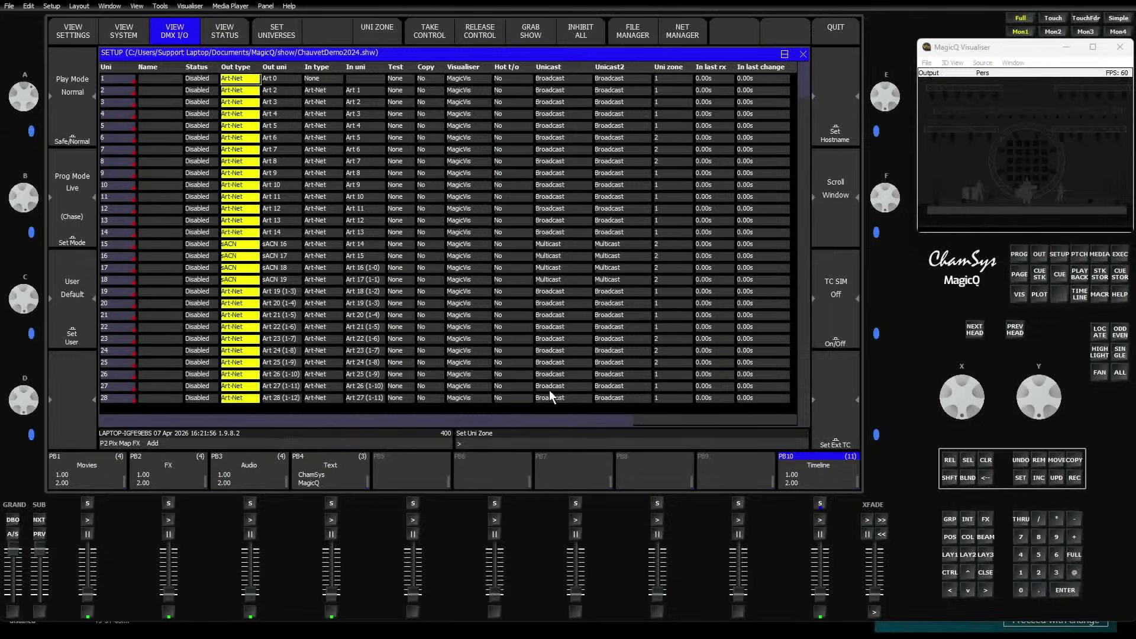
{"action": "key", "text": "Return"}
{"action": "left_click", "coordinate": [286, 105]}
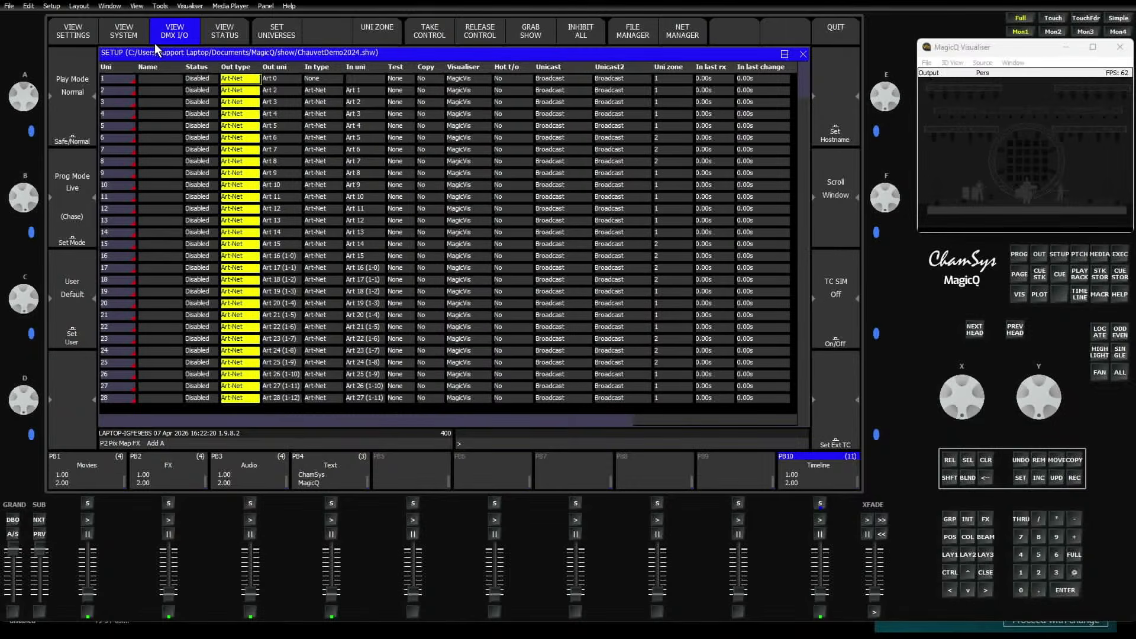
- Inspect the available Art-Net type options in the network settings without changing the setting
{"action": "left_click", "coordinate": [78, 33]}
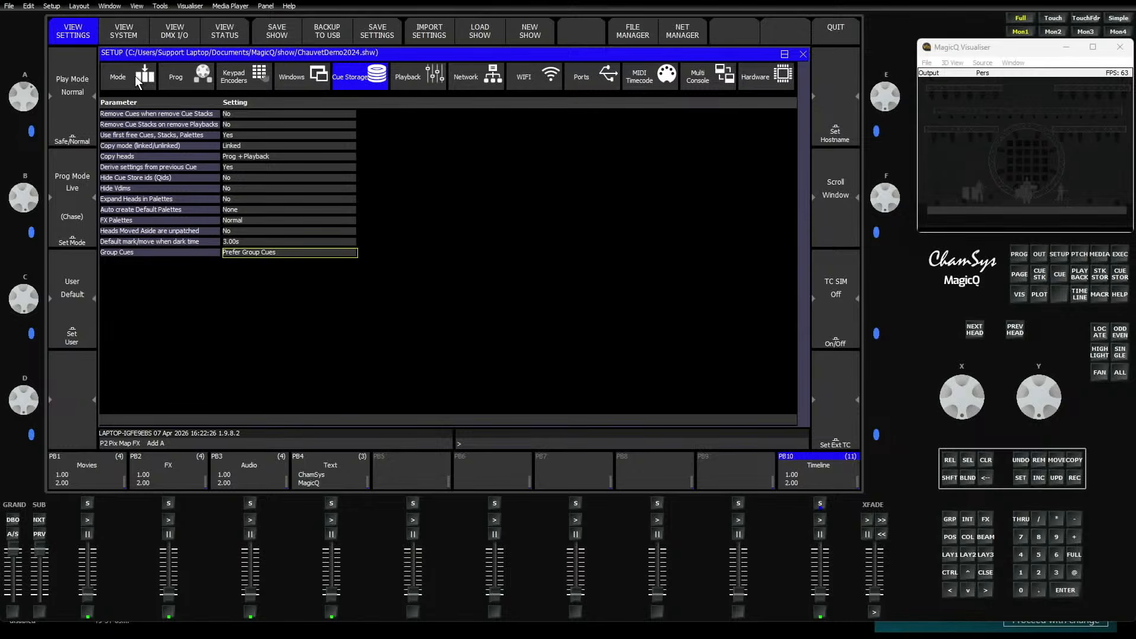
{"action": "left_click", "coordinate": [474, 80]}
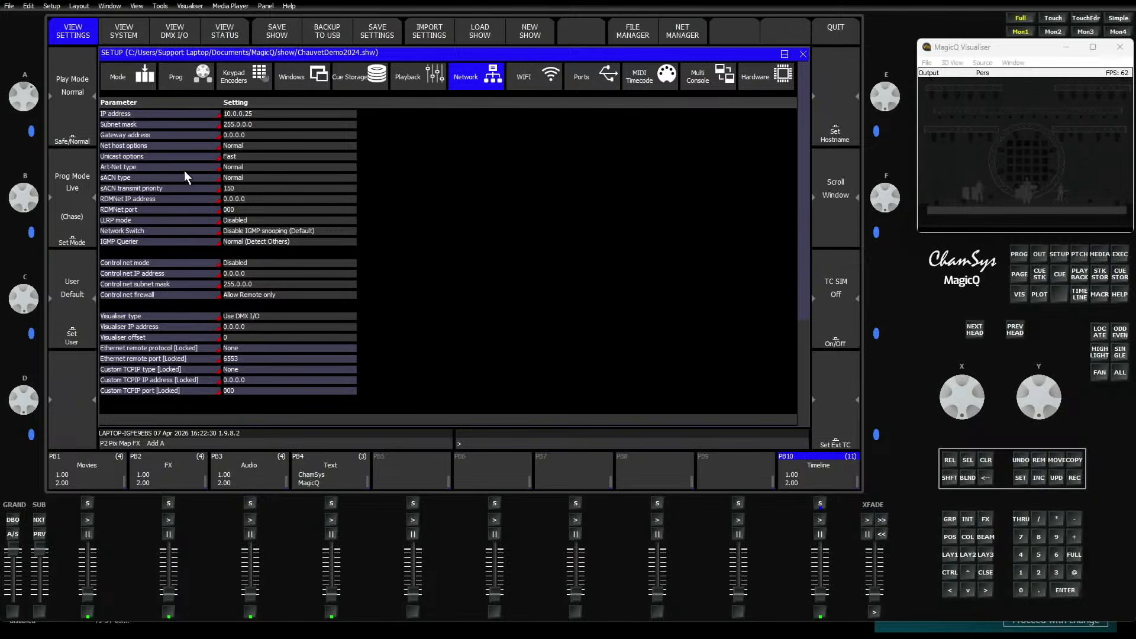
{"action": "left_click", "coordinate": [244, 167]}
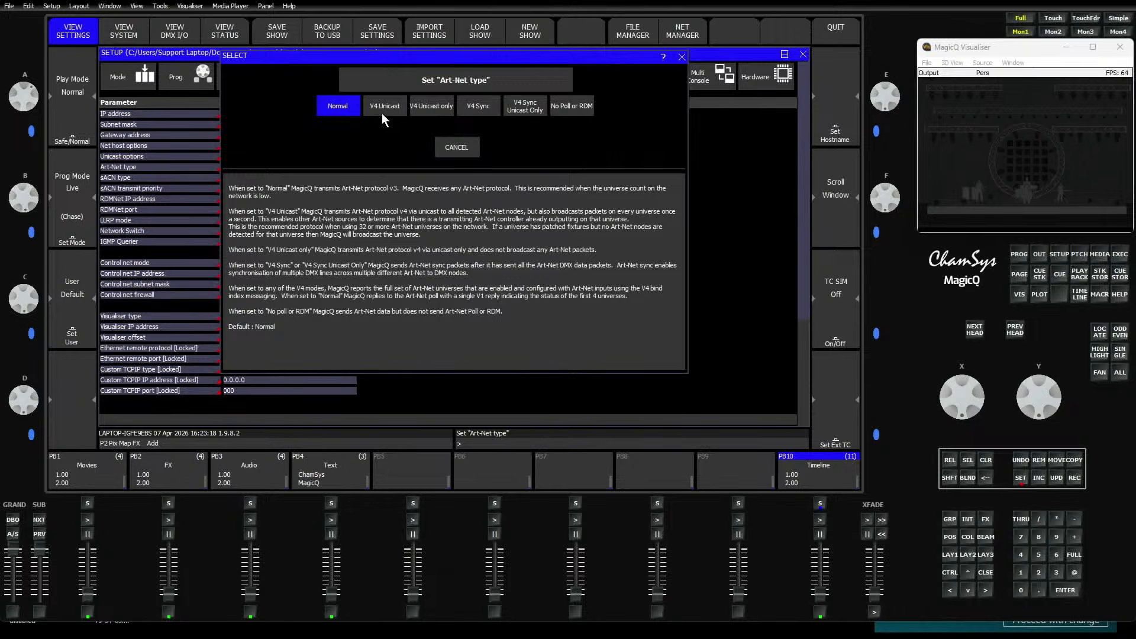
{"action": "left_click", "coordinate": [453, 146]}
- Enable the first 36 universes in the DMX I/O setup and accept the change to Art-Net V4
{"action": "left_click", "coordinate": [168, 35]}
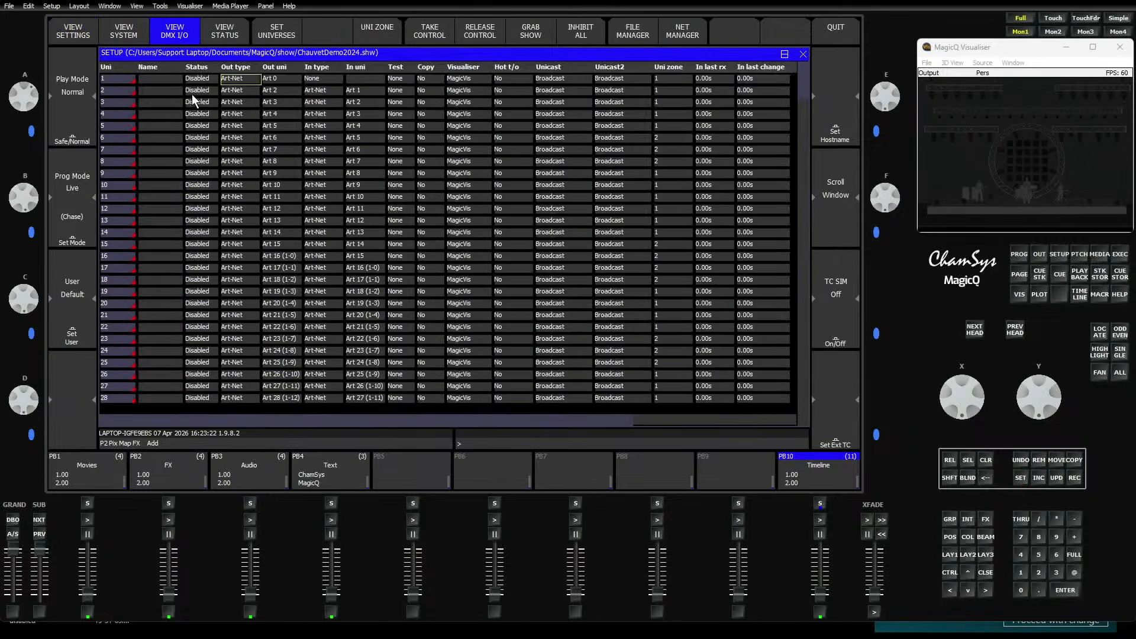
{"action": "left_click_drag", "start_coordinate": [193, 78], "coordinate": [201, 327]}
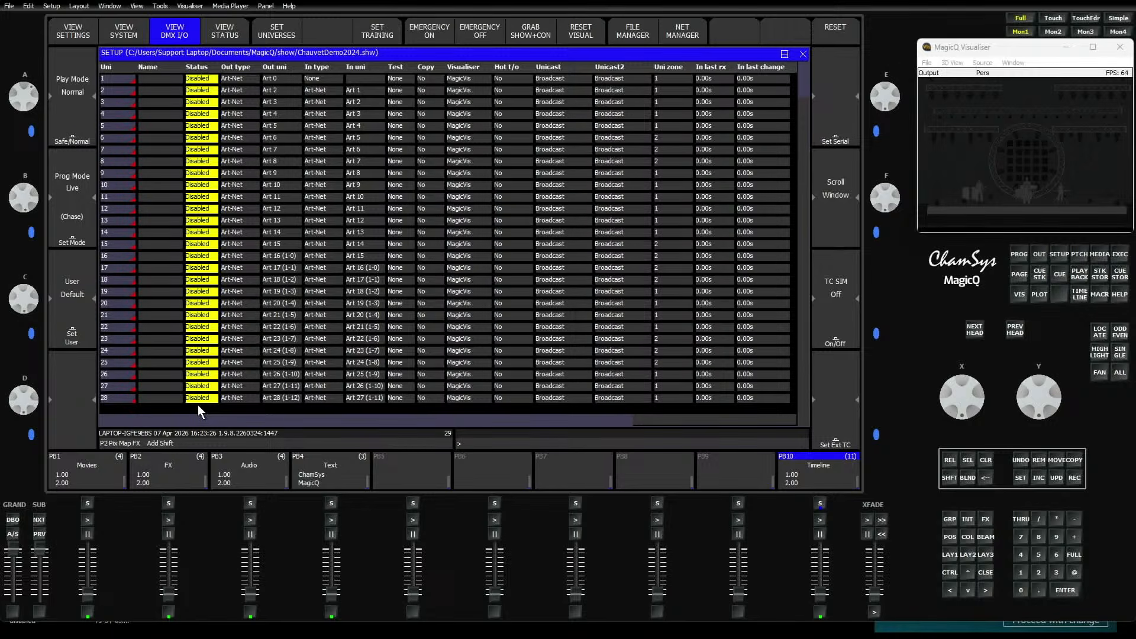
{"action": "key", "text": "shift+Down"}
{"action": "key", "text": "shift+Down"}
{"action": "key", "text": "shift+Down"}
{"action": "key", "text": "shift+Down"}
{"action": "key", "text": "shift+Down"}
{"action": "key", "text": "shift+Down"}
{"action": "key", "text": "shift+Down"}
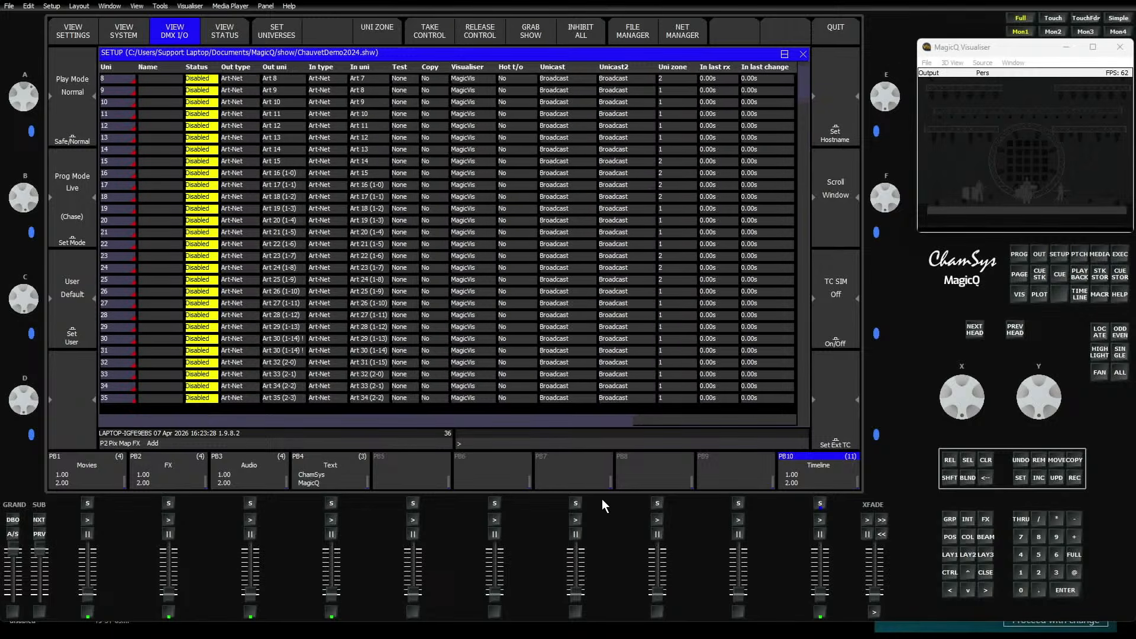
{"action": "key", "text": "Return"}
{"action": "left_click", "coordinate": [482, 100]}
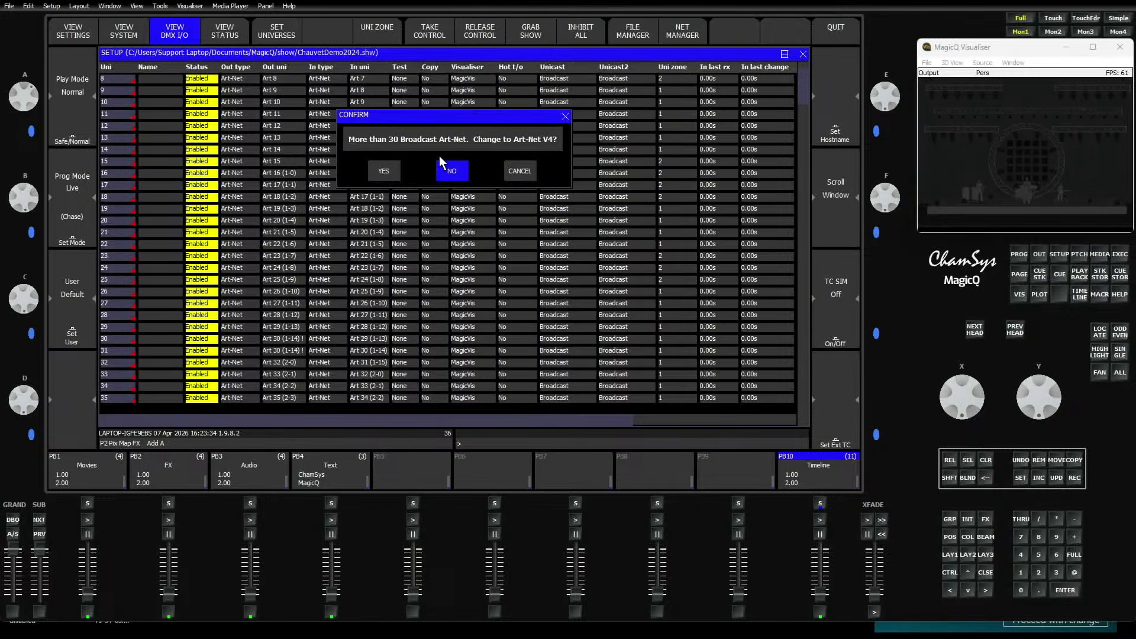
{"action": "left_click", "coordinate": [380, 174]}
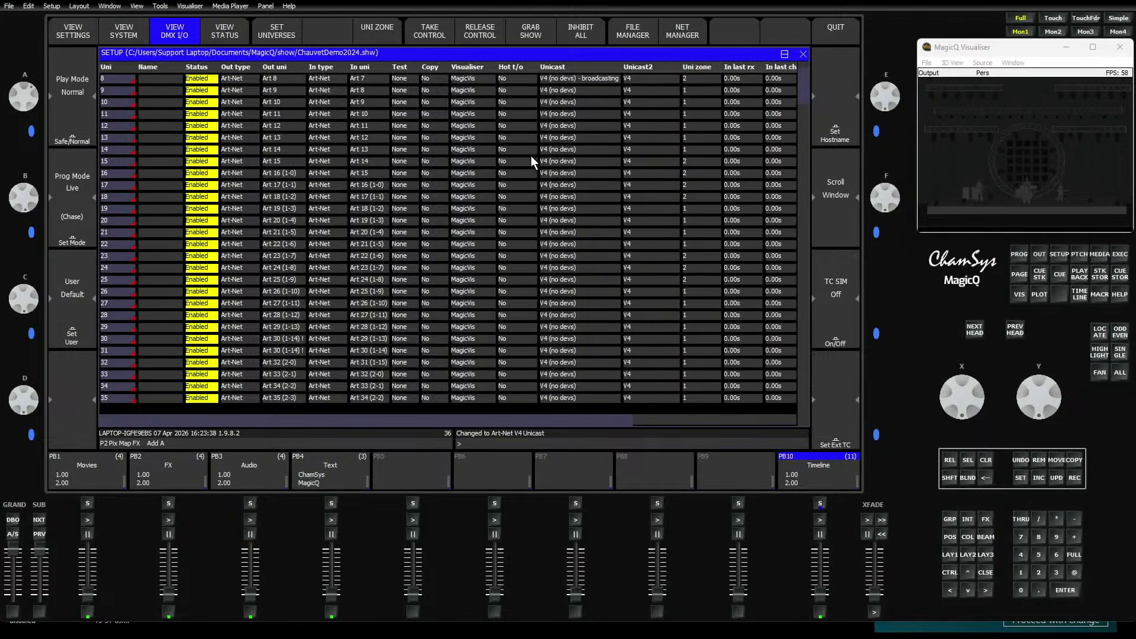
- Examine the Unicast column for universes 1 to 8 at the start of the DMX I/O list
{"action": "key", "text": "Up"}
{"action": "key", "text": "Up"}
{"action": "key", "text": "Up"}
{"action": "key", "text": "Up"}
{"action": "key", "text": "Up"}
{"action": "key", "text": "Up"}
{"action": "key", "text": "Up"}
{"action": "key", "text": "Up"}
{"action": "key", "text": "Up"}
{"action": "key", "text": "Up"}
{"action": "key", "text": "Up"}
{"action": "key", "text": "Up"}
{"action": "key", "text": "Up"}
{"action": "key", "text": "Up"}
{"action": "key", "text": "Up"}
{"action": "key", "text": "Up"}
{"action": "key", "text": "Up"}
{"action": "key", "text": "Up"}
{"action": "key", "text": "Up"}
{"action": "key", "text": "Up"}
{"action": "key", "text": "Up"}
{"action": "key", "text": "Up"}
{"action": "key", "text": "Up"}
{"action": "key", "text": "Up"}
{"action": "key", "text": "Up"}
{"action": "key", "text": "Up"}
{"action": "key", "text": "Up"}
{"action": "key", "text": "Up"}
{"action": "key", "text": "Up"}
{"action": "key", "text": "Up"}
{"action": "key", "text": "Up"}
{"action": "key", "text": "Up"}
{"action": "key", "text": "Up"}
{"action": "key", "text": "Up"}
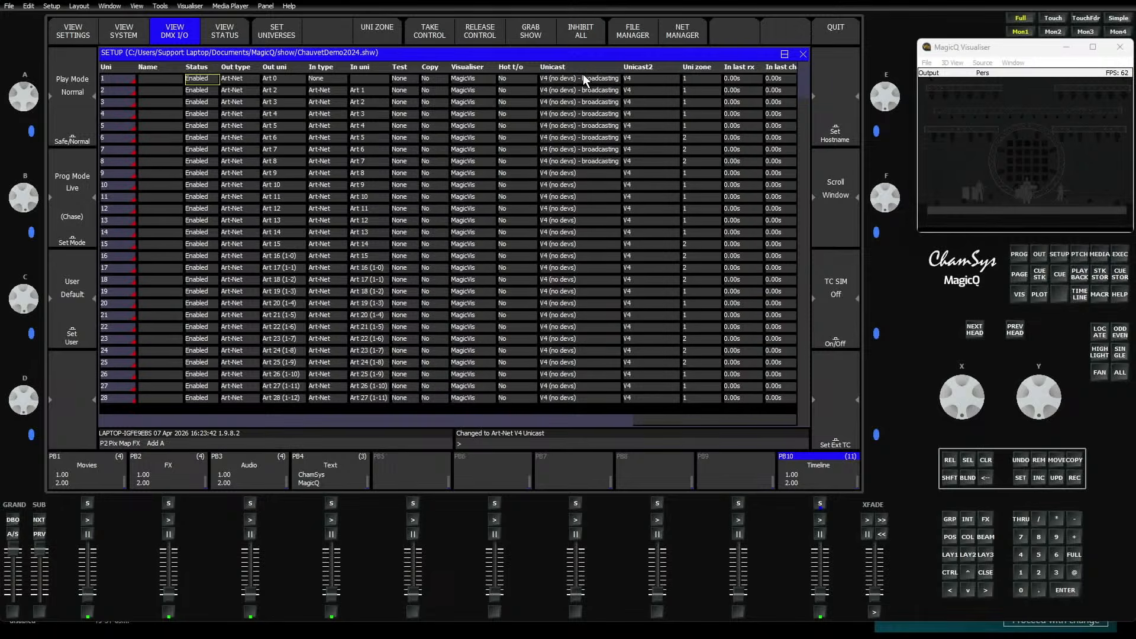
{"action": "left_click_drag", "start_coordinate": [585, 74], "coordinate": [583, 158]}
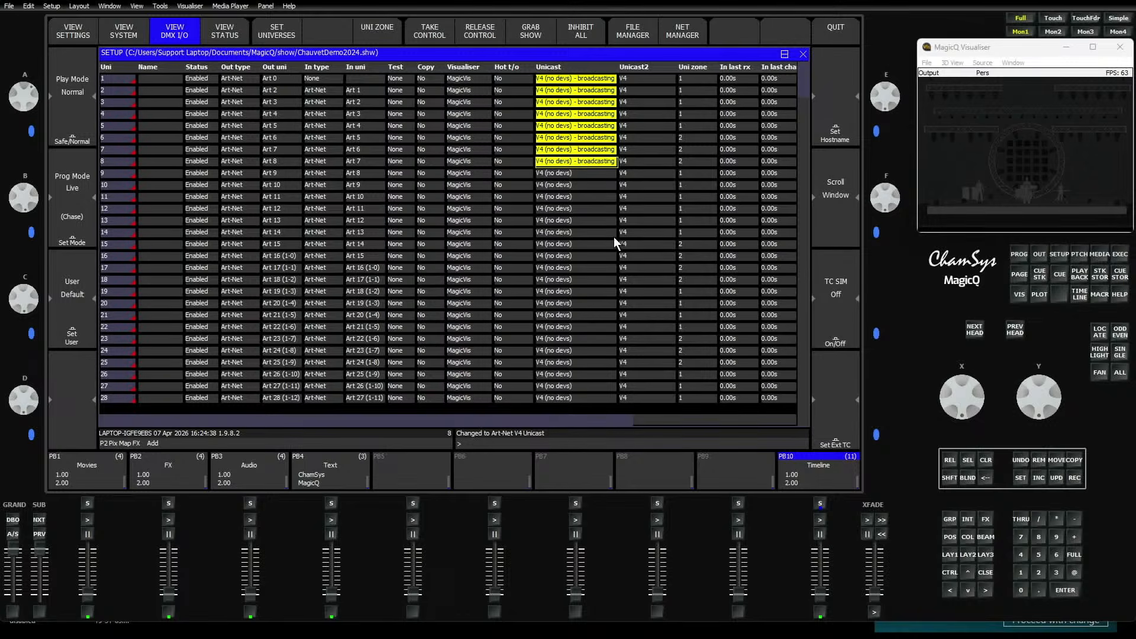
- Go to the Main Page playbacks and inspect the Ignore Masters settings in the advanced options of PB10 Spot Cues
{"action": "left_click", "coordinate": [39, 534]}
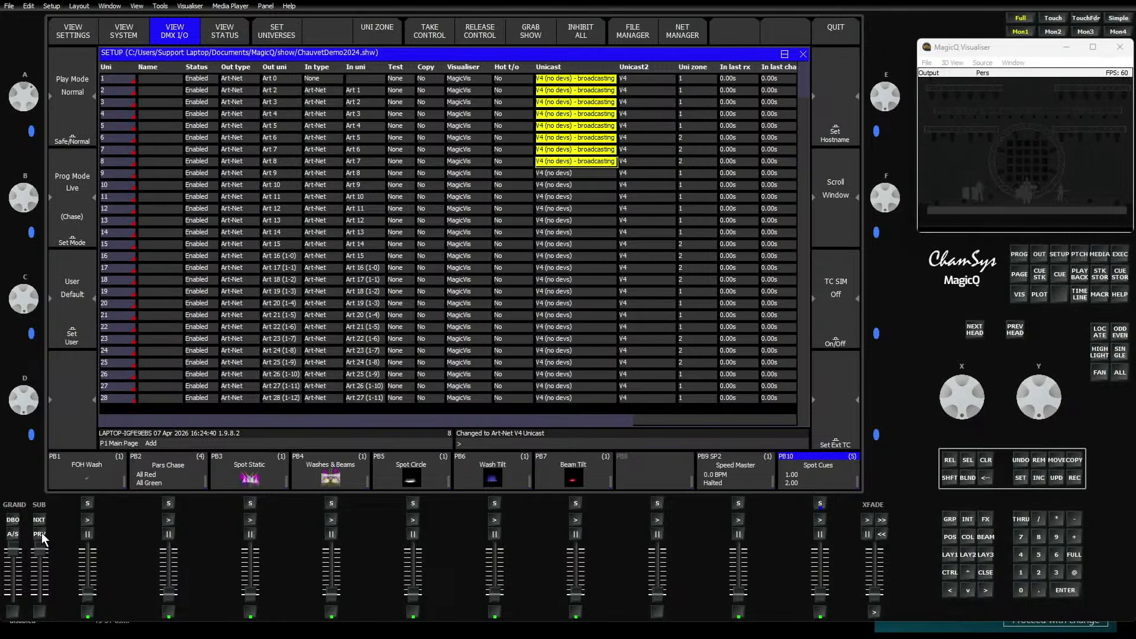
{"action": "left_click", "coordinate": [822, 477]}
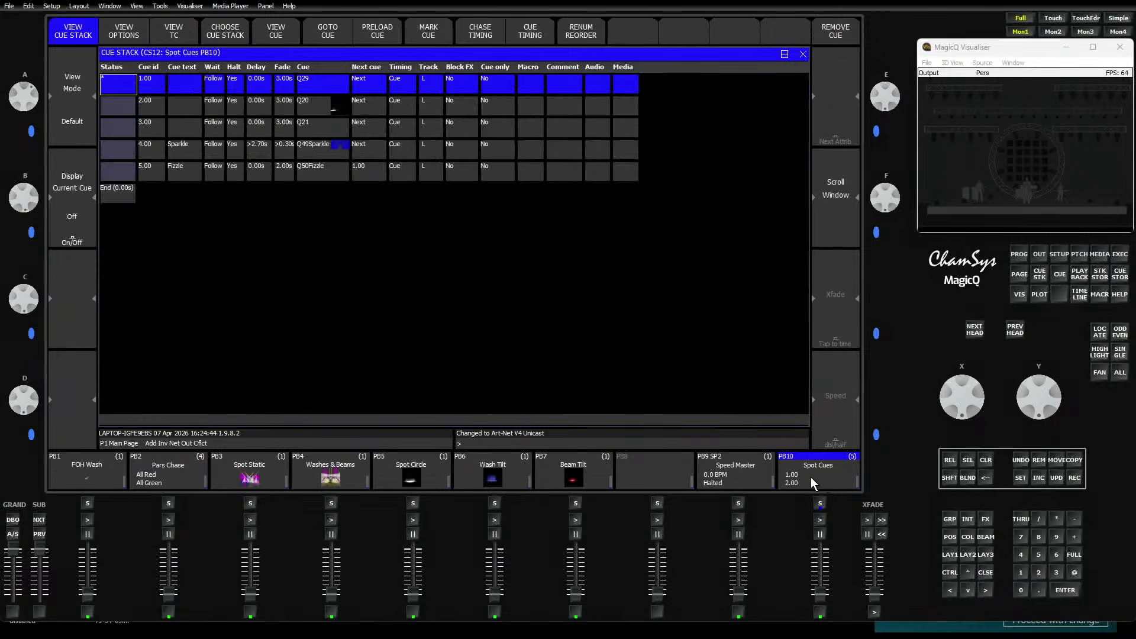
{"action": "left_click", "coordinate": [131, 30]}
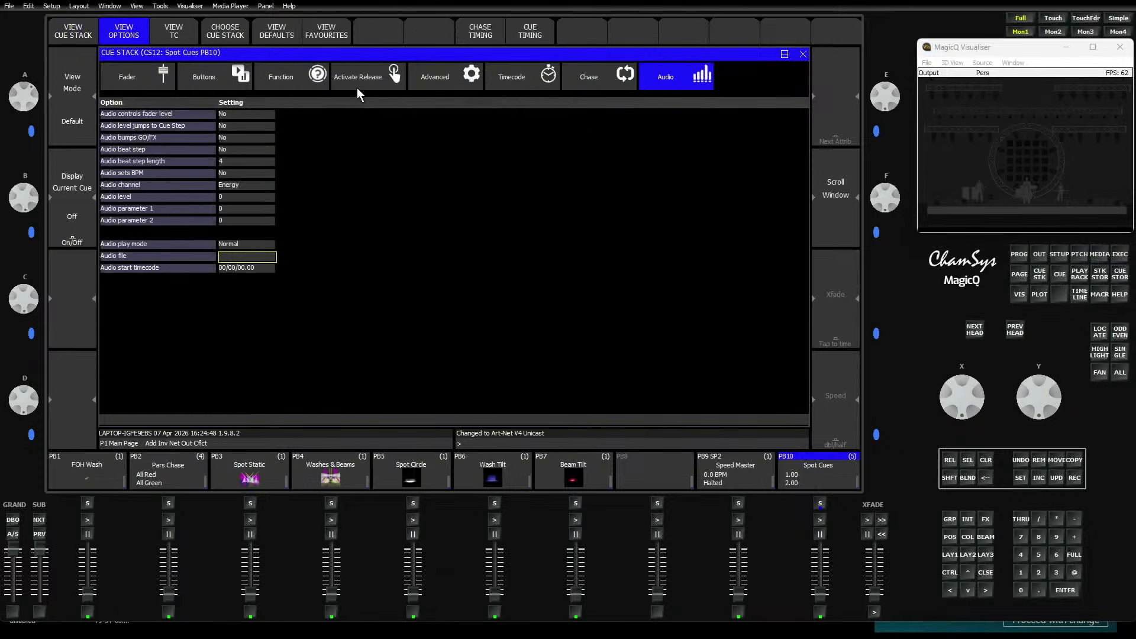
{"action": "left_click", "coordinate": [424, 84]}
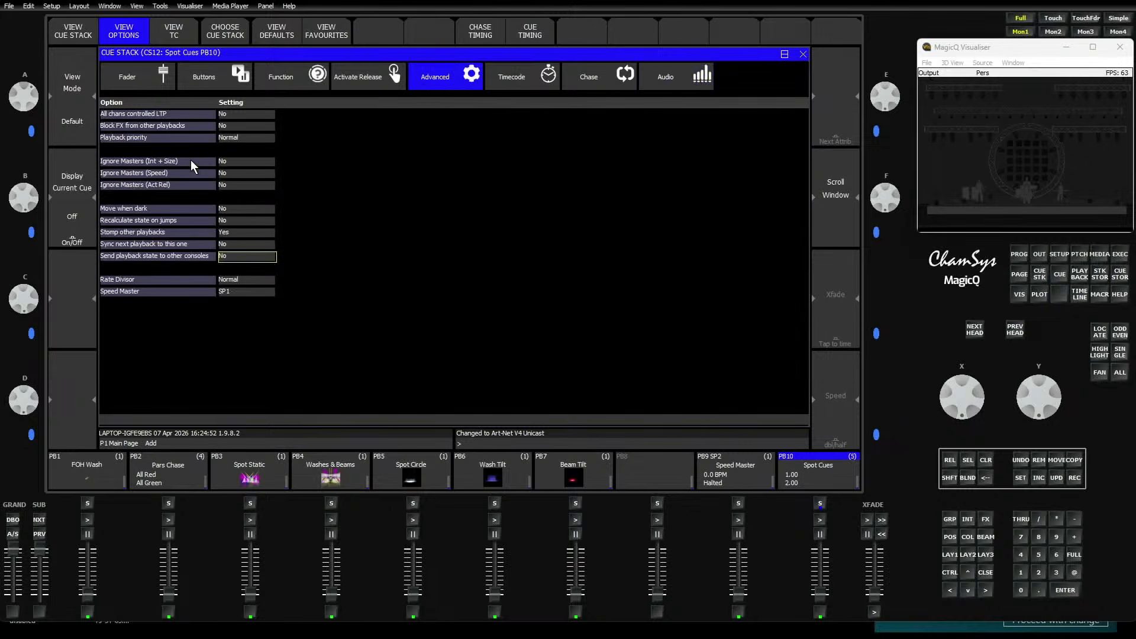
{"action": "mouse_move", "coordinate": [191, 159]}
{"action": "left_click_drag", "start_coordinate": [247, 161], "coordinate": [259, 181]}
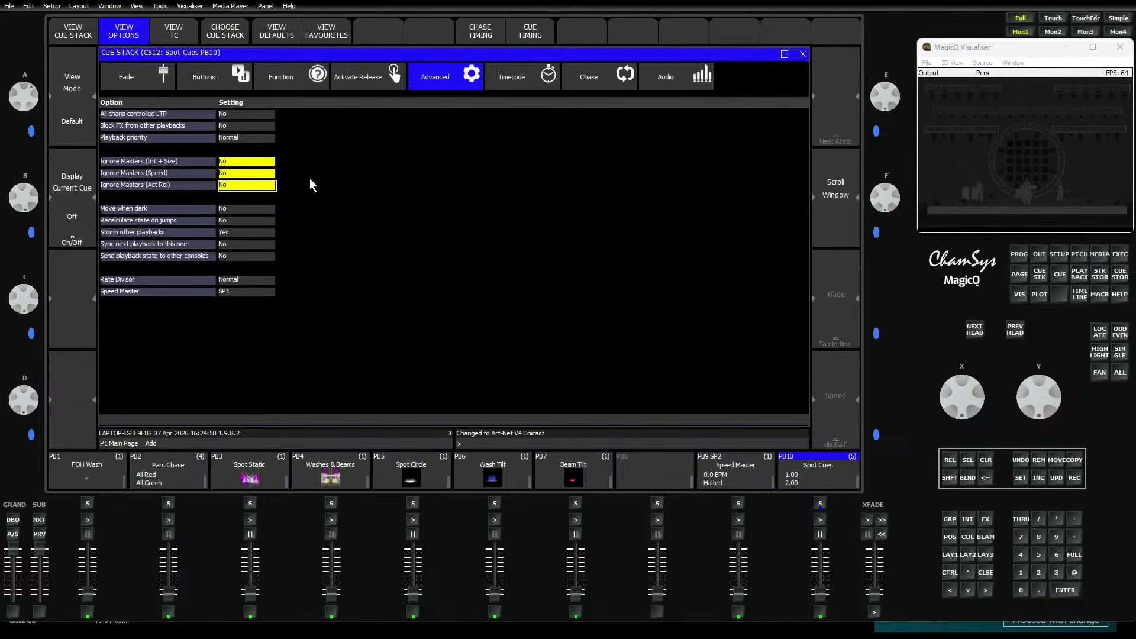
- Set Ignore Masters (Act Rel) to Yes for the Spot Cues playback and go through the Int + Size and Speed variants
{"action": "mouse_move", "coordinate": [135, 175]}
{"action": "left_click", "coordinate": [239, 184]}
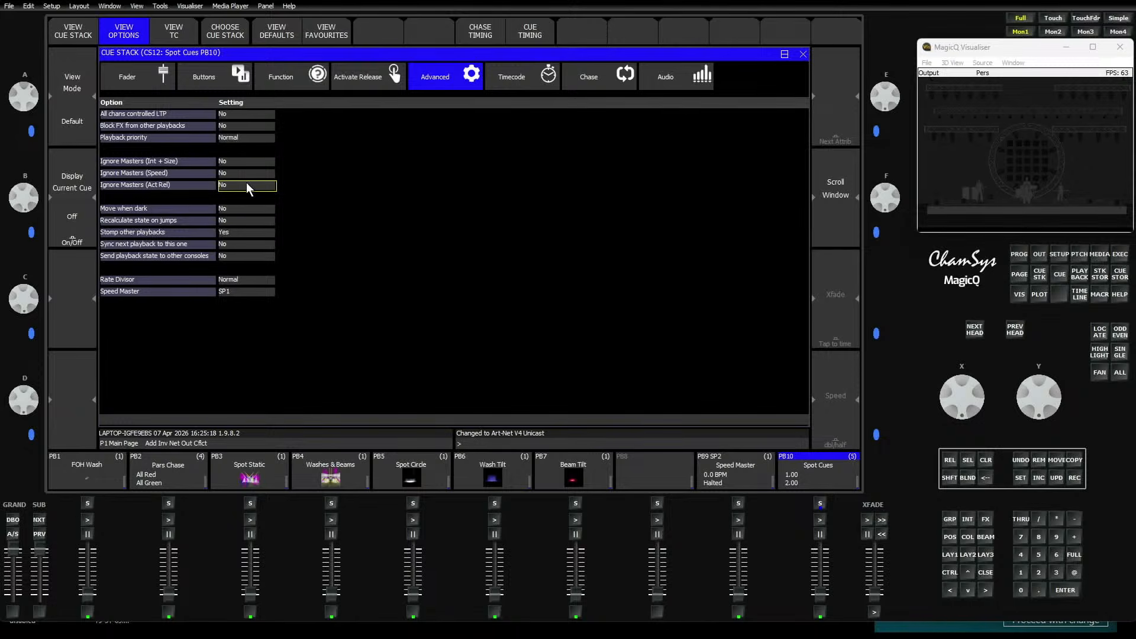
{"action": "left_click", "coordinate": [246, 184]}
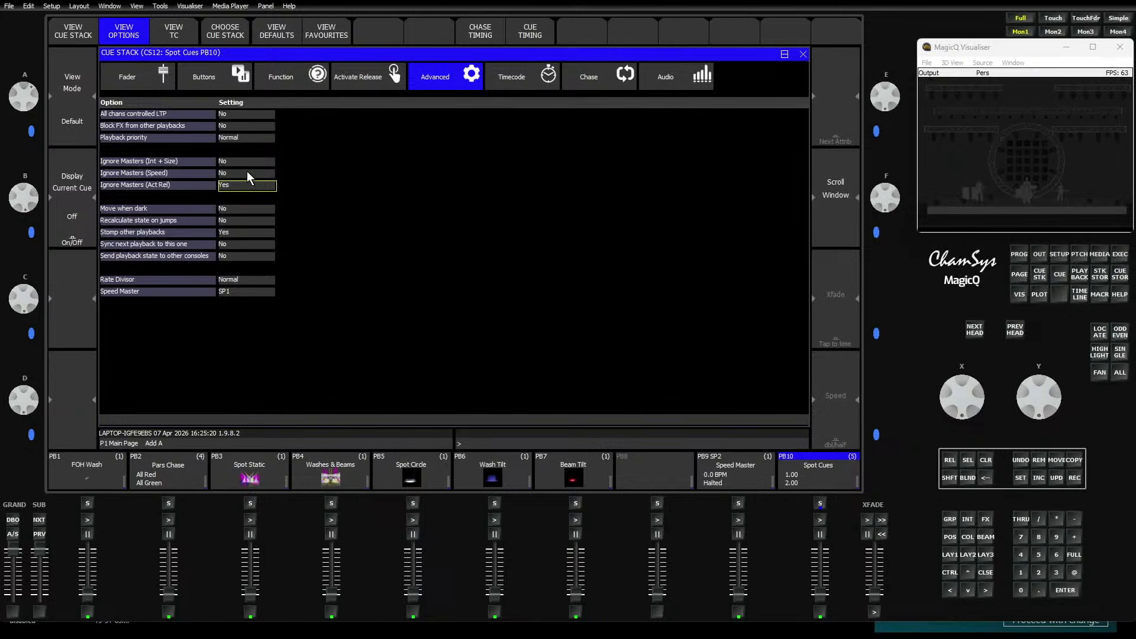
{"action": "left_click", "coordinate": [252, 162]}
{"action": "left_click", "coordinate": [252, 166]}
{"action": "left_click", "coordinate": [249, 176]}
- Examine the names assigned to speed masters SP2 to SP7 in the Speed Masters playback list
{"action": "left_click", "coordinate": [1079, 276]}
{"action": "key", "text": "Up"}
{"action": "key", "text": "Up"}
{"action": "key", "text": "Up"}
{"action": "key", "text": "Up"}
{"action": "key", "text": "Up"}
{"action": "key", "text": "Up"}
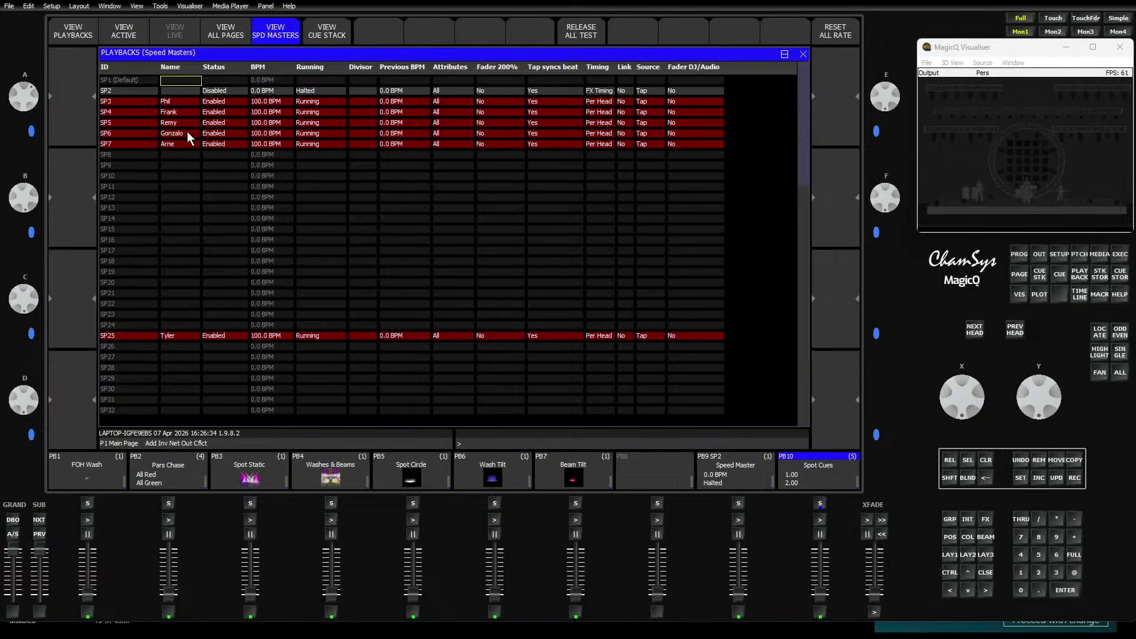
{"action": "left_click_drag", "start_coordinate": [175, 141], "coordinate": [175, 141]}
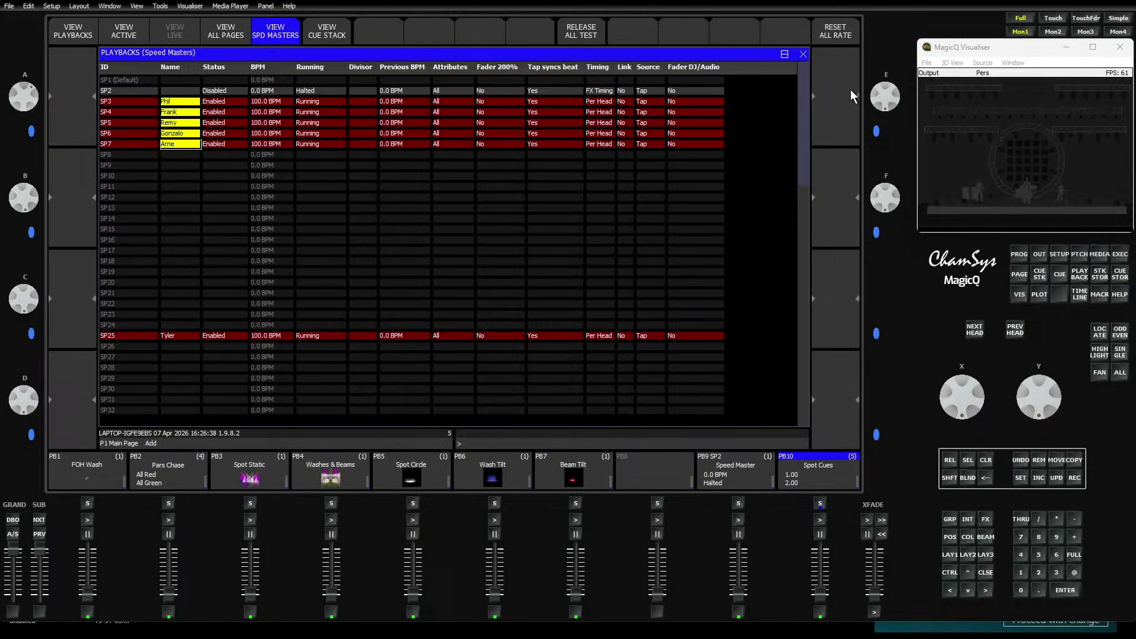
{"action": "mouse_move", "coordinate": [807, 77]}
{"action": "left_mouse_down"}
{"action": "mouse_move", "coordinate": [820, 391]}
{"action": "mouse_move", "coordinate": [800, 283]}
{"action": "mouse_move", "coordinate": [797, 59]}
{"action": "left_mouse_up"}
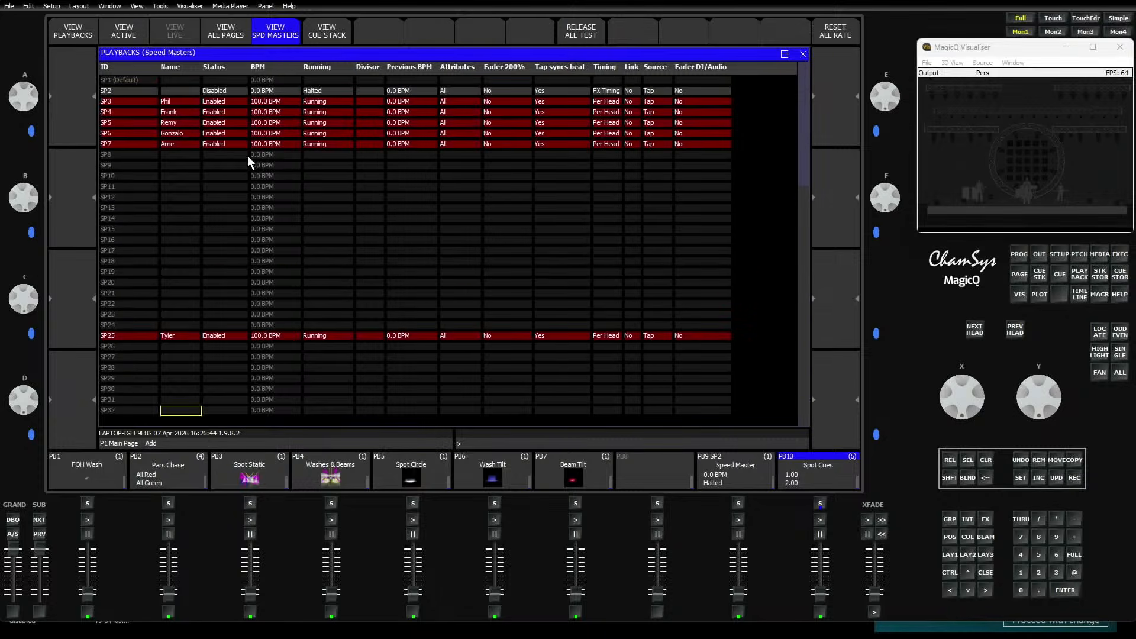
{"action": "left_click", "coordinate": [181, 88]}
{"action": "left_click_drag", "start_coordinate": [184, 98], "coordinate": [191, 137]}
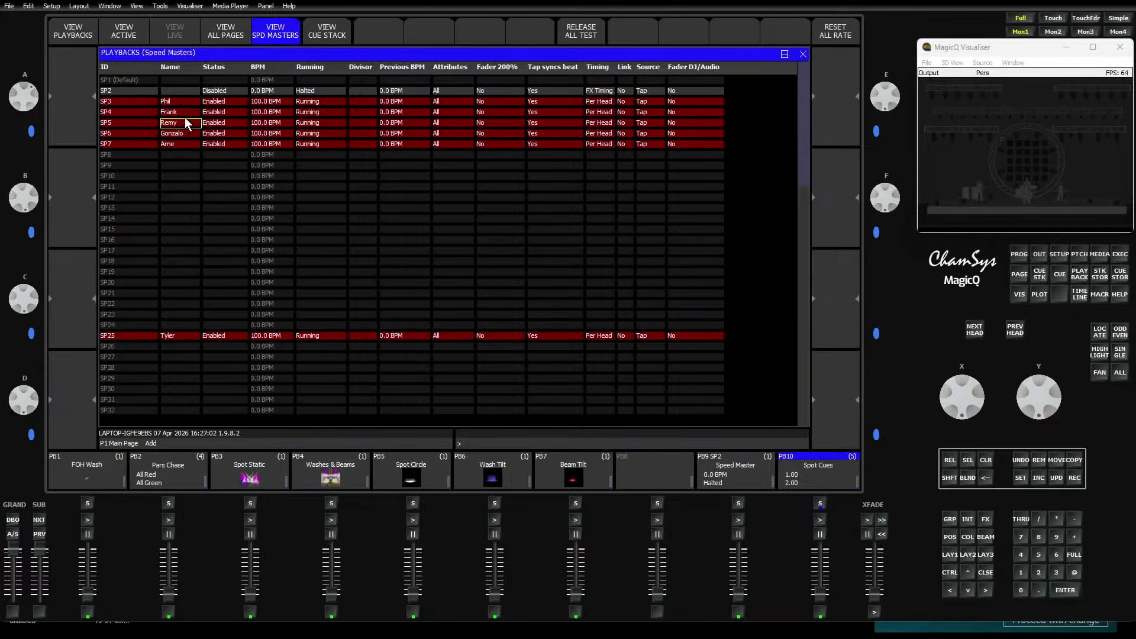
- Name speed master SP2 Spots
{"action": "left_click", "coordinate": [179, 92]}
{"action": "type", "text": "Luke"}
{"action": "key", "text": "Return"}
{"action": "type", "text": "Spots"}
{"action": "key", "text": "Return"}
- Rename speed master SP3 as Washes and enter Col as the name of another speed master below it
{"action": "type", "text": "Wahse"}
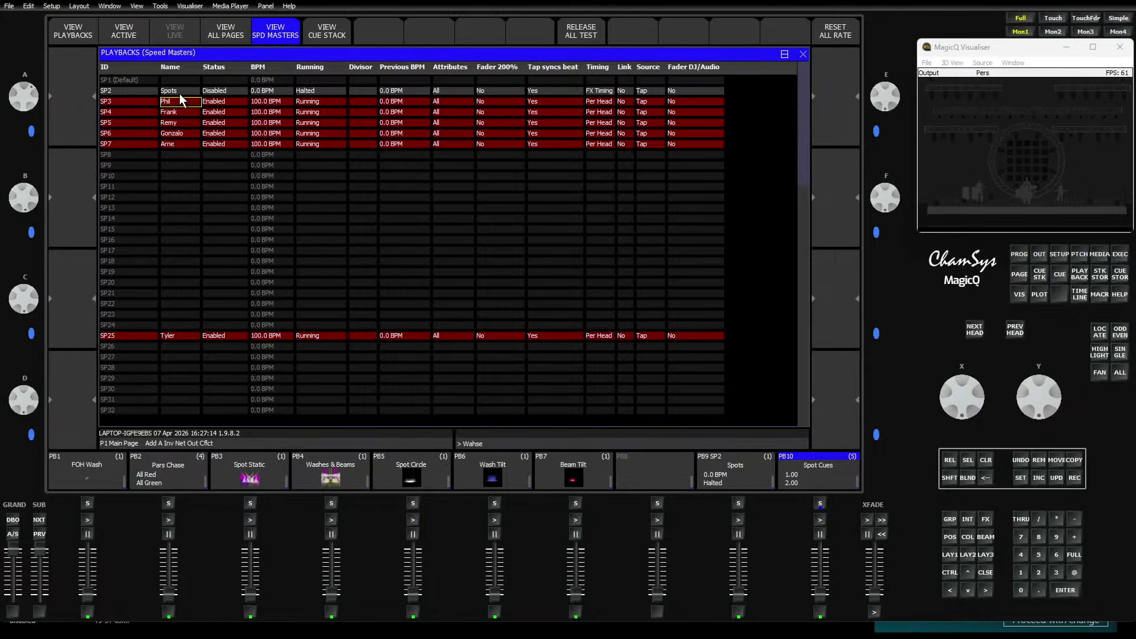
{"action": "type", "text": "hes"}
{"action": "key", "text": "Return"}
{"action": "key", "text": "Down"}
{"action": "type", "text": "Col"}
{"action": "key", "text": "Return"}
- Assign the Net Port Status special for the Primary port to the empty cell below Spot Fade --><-- on Execute page 3
{"action": "left_click", "coordinate": [1118, 256]}
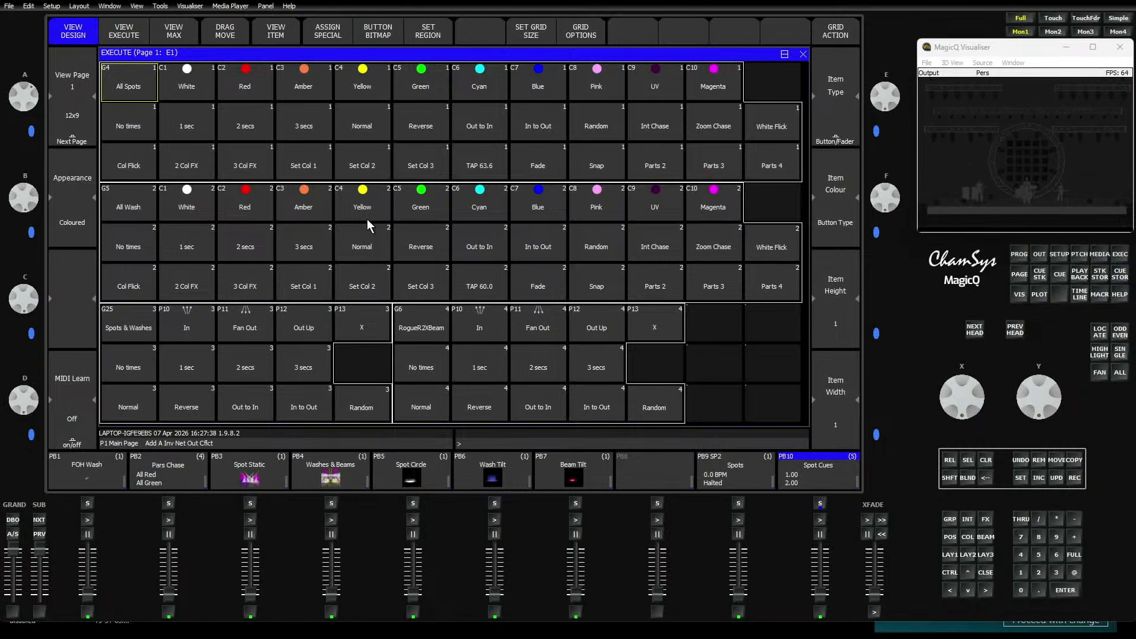
{"action": "left_click", "coordinate": [70, 130]}
{"action": "left_click", "coordinate": [69, 130]}
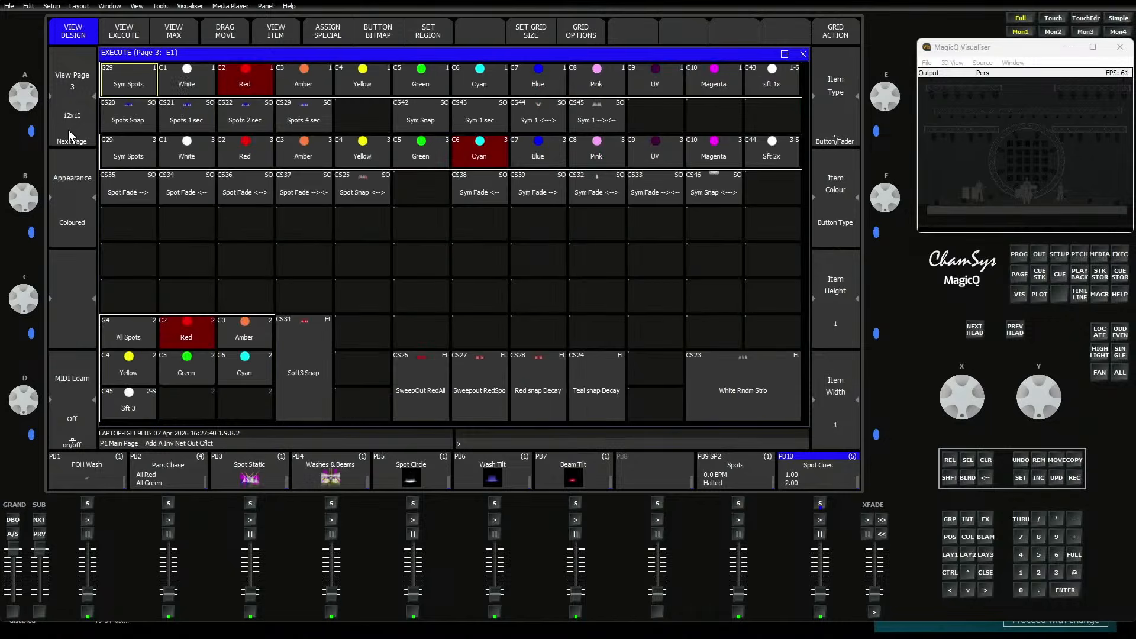
{"action": "left_click", "coordinate": [315, 228]}
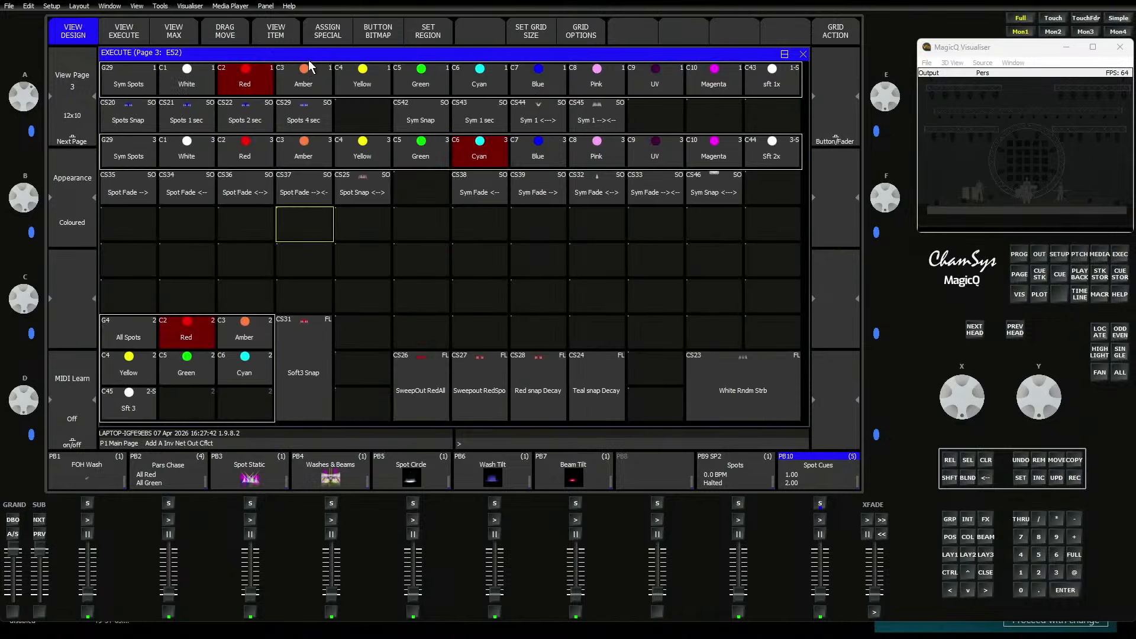
{"action": "left_click", "coordinate": [314, 41]}
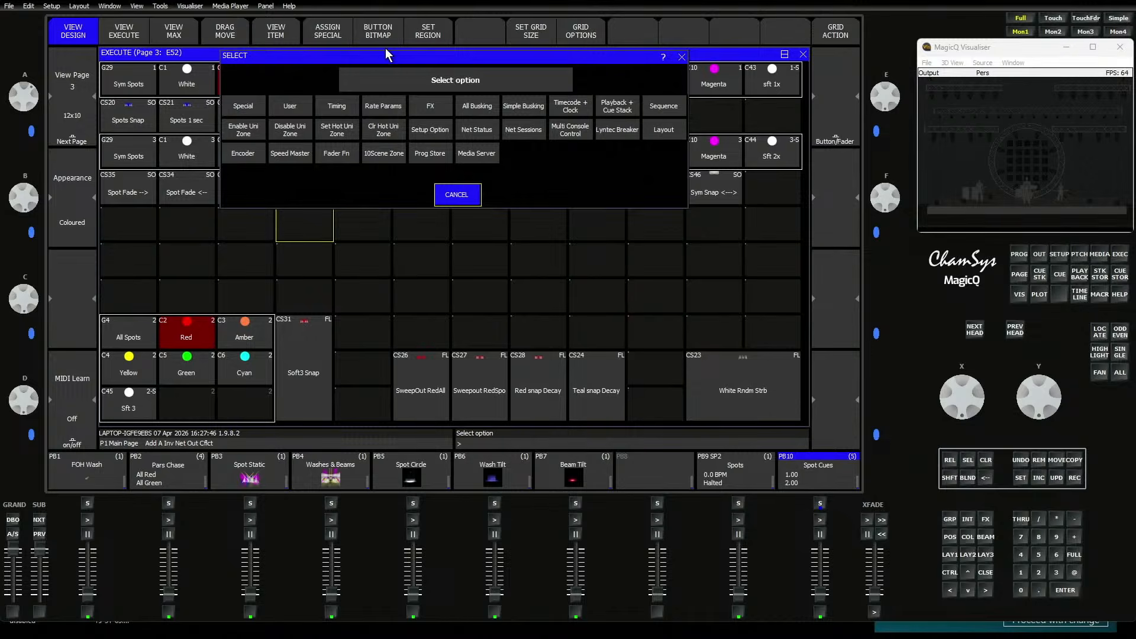
{"action": "left_click", "coordinate": [471, 132]}
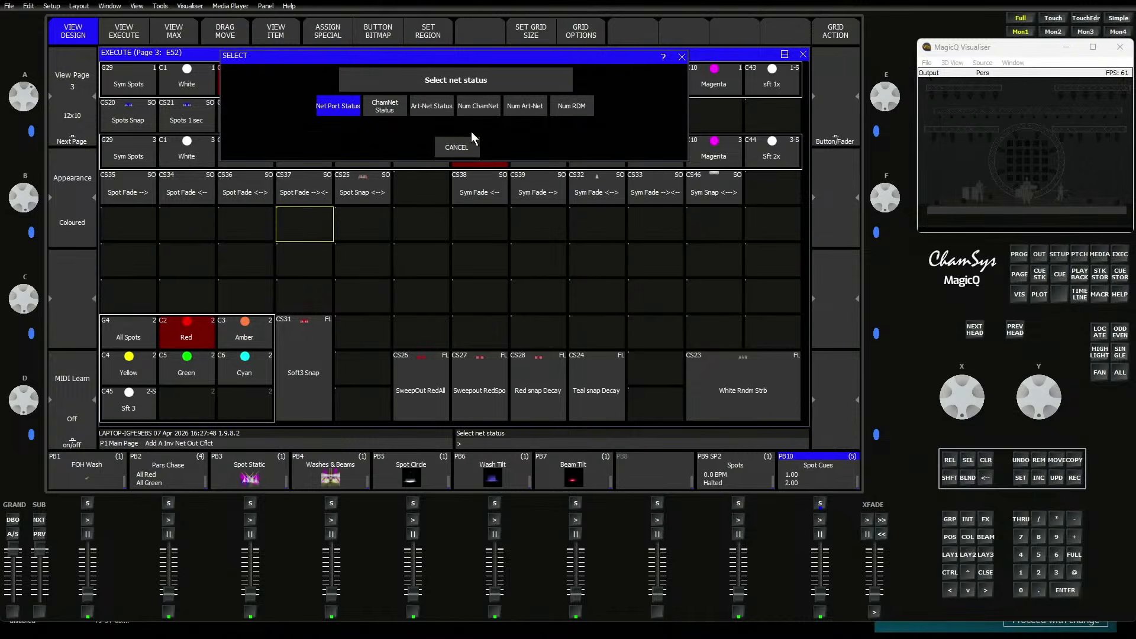
{"action": "left_click", "coordinate": [340, 107]}
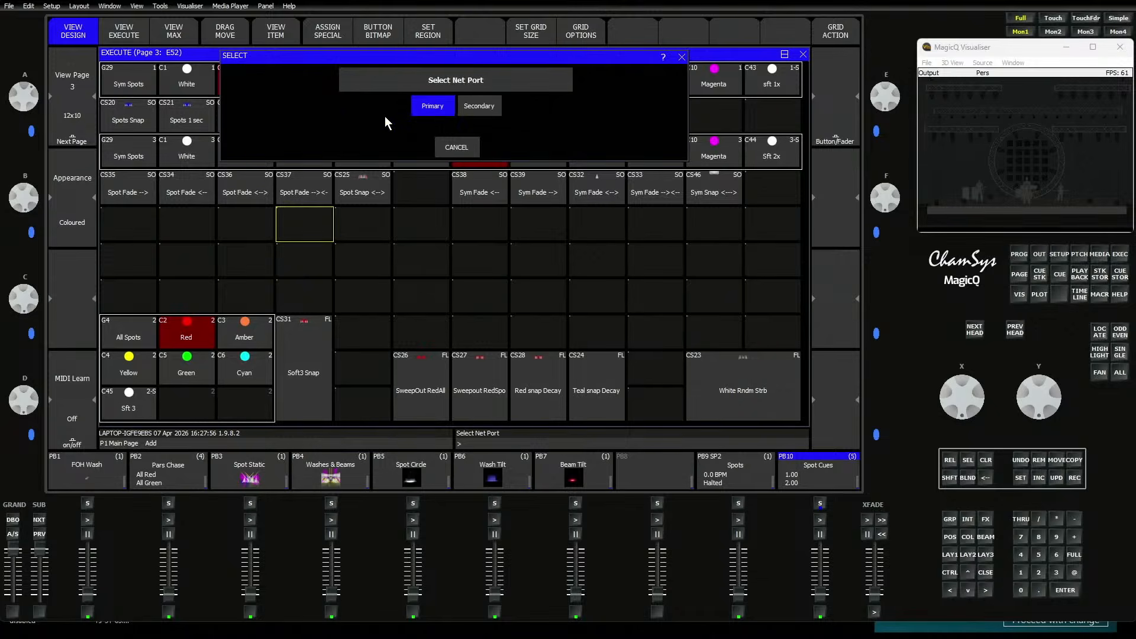
{"action": "left_click", "coordinate": [440, 110]}
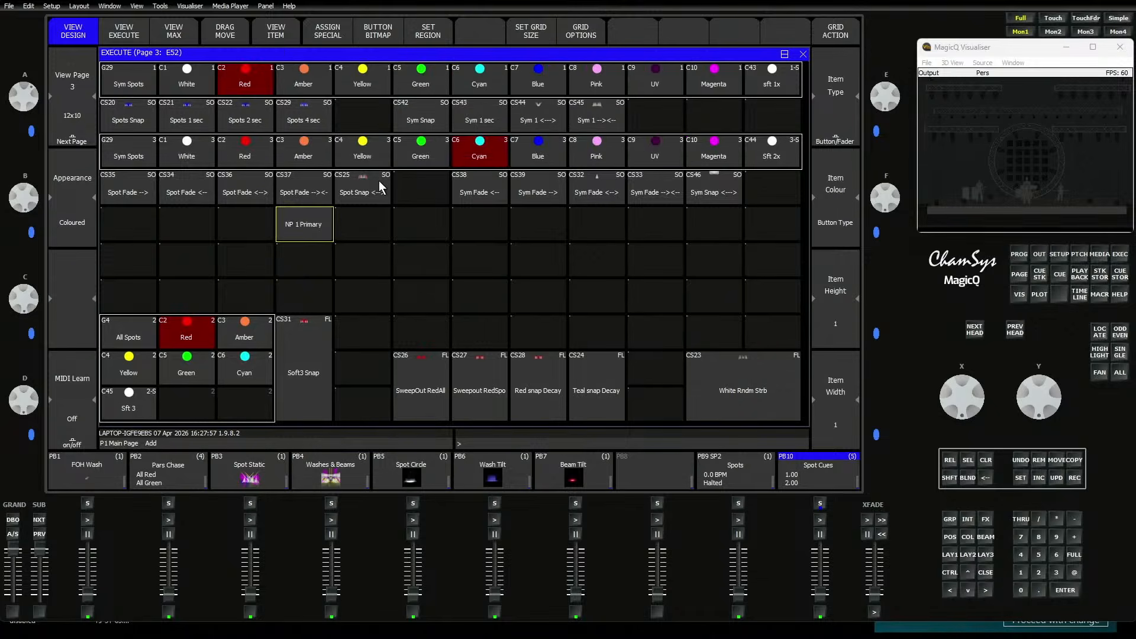
- Try to assign an Art-Net Status special to the empty Execute cell beside NP 1 Primary
{"action": "left_click", "coordinate": [350, 228]}
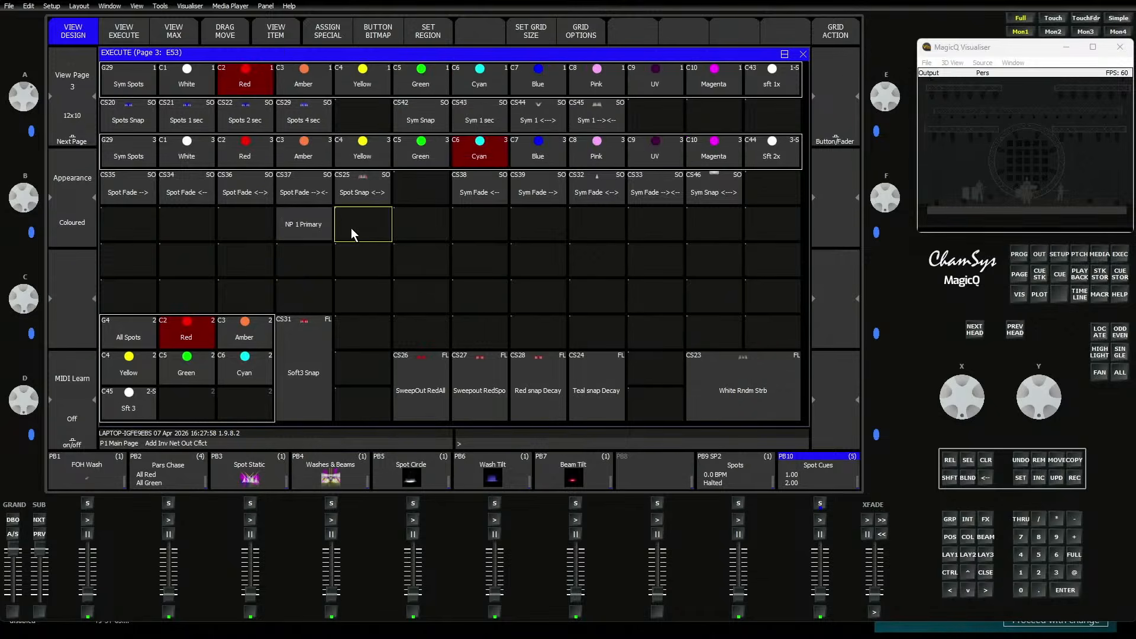
{"action": "left_click", "coordinate": [338, 116]}
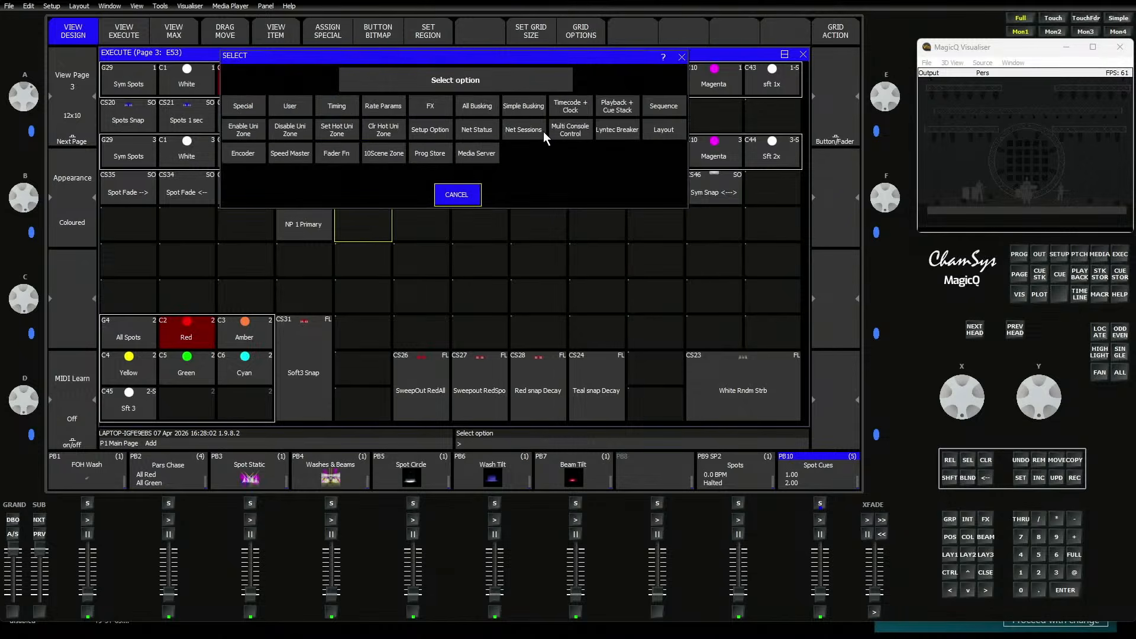
{"action": "left_click", "coordinate": [465, 125]}
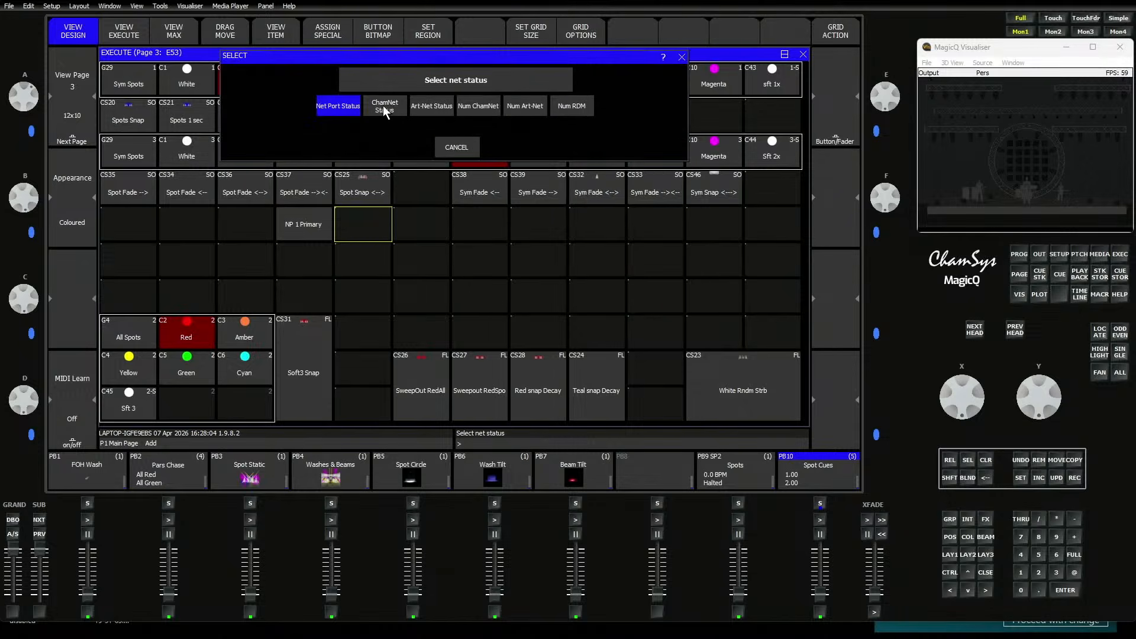
{"action": "left_click", "coordinate": [426, 106]}
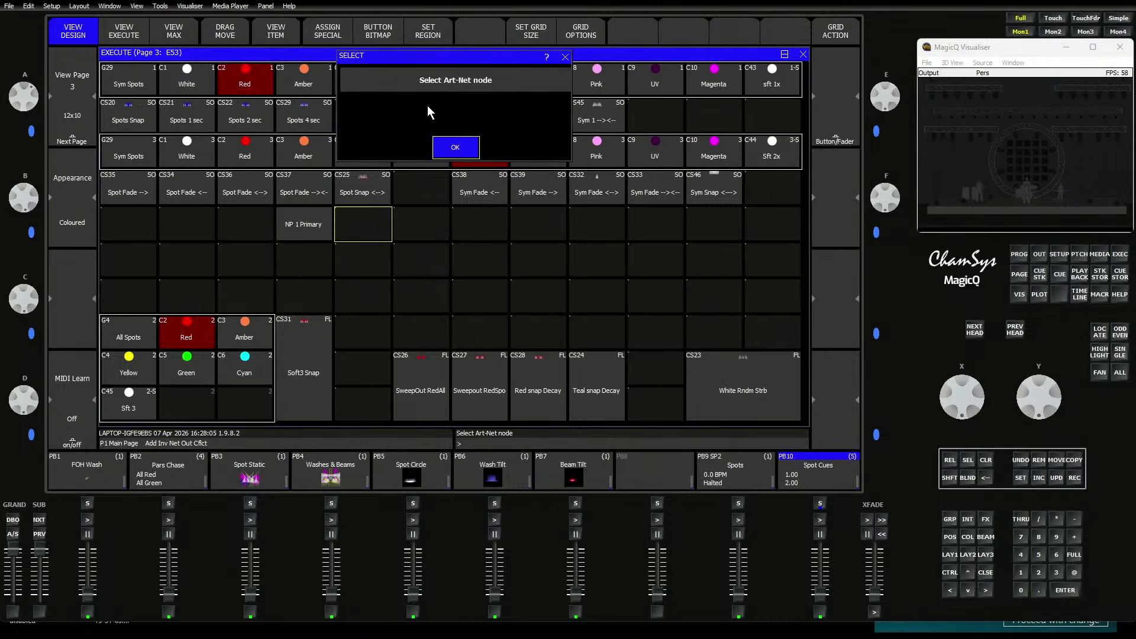
{"action": "left_click", "coordinate": [455, 148]}
- Try twice to assign the Num Art-Net status special to the empty cell beside NP 1 Primary, and reselect NP 1 Primary
{"action": "left_click", "coordinate": [325, 32]}
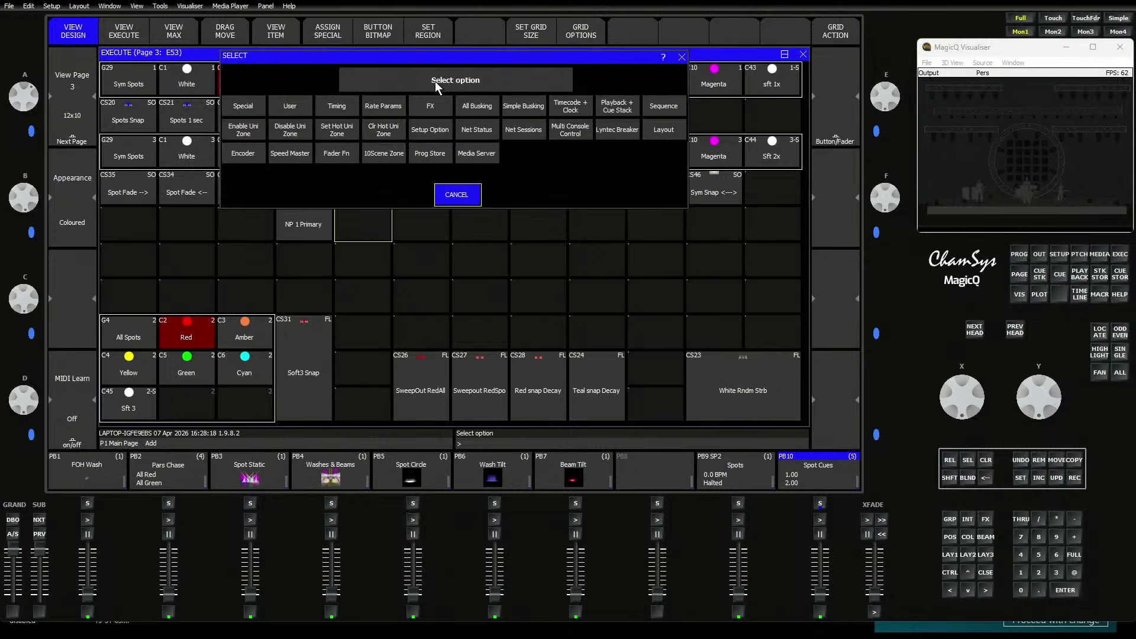
{"action": "left_click", "coordinate": [477, 129]}
{"action": "left_click", "coordinate": [524, 107]}
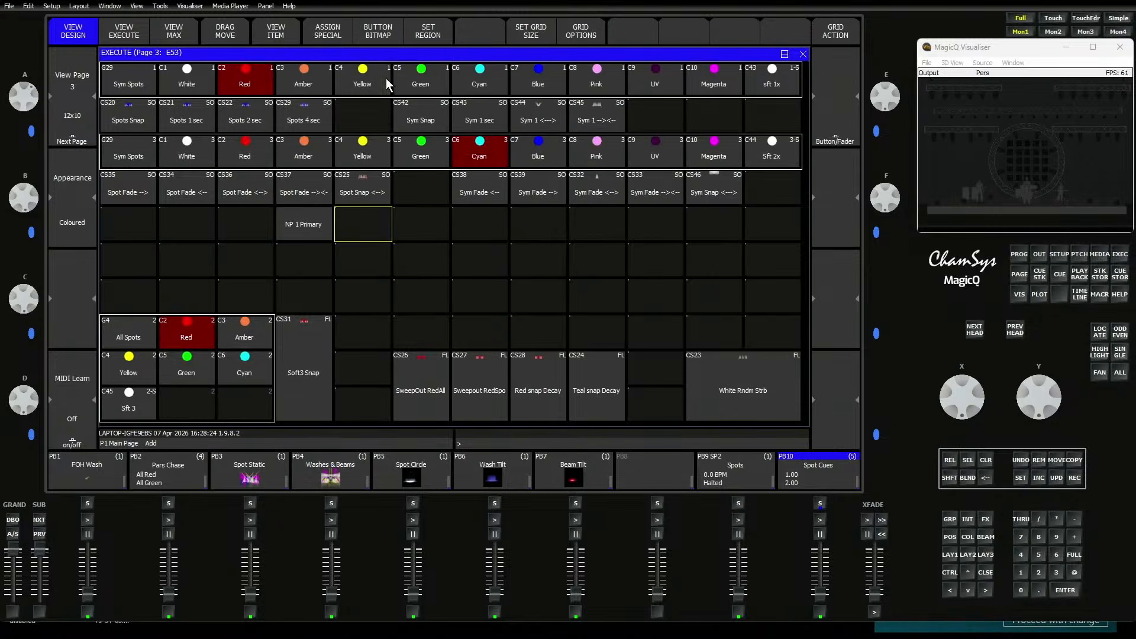
{"action": "left_click", "coordinate": [372, 231]}
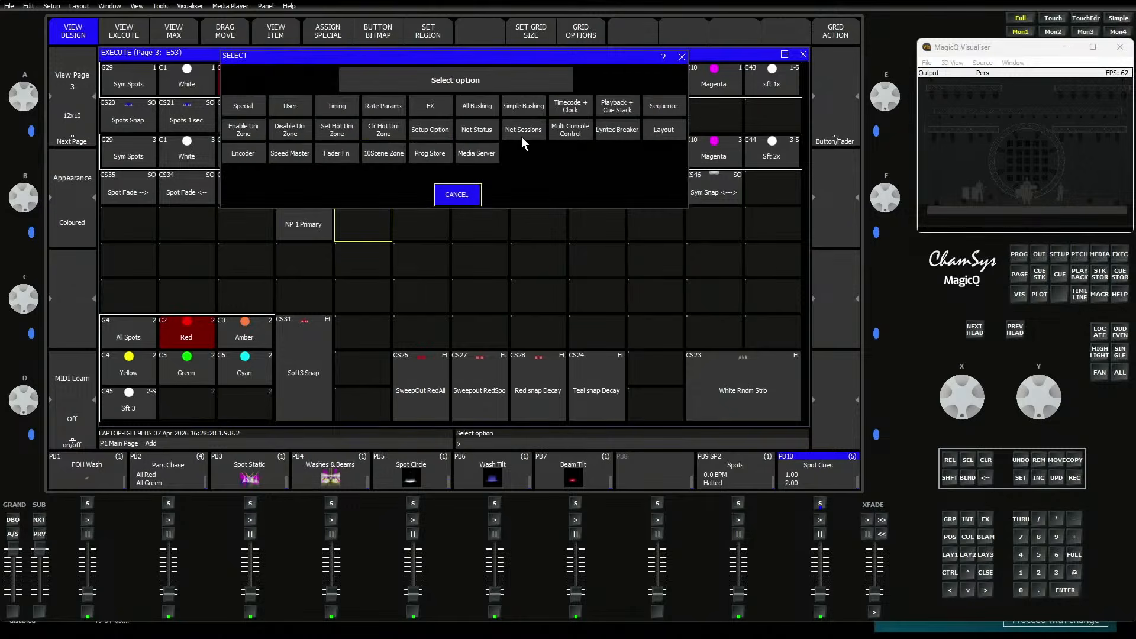
{"action": "left_click", "coordinate": [476, 129]}
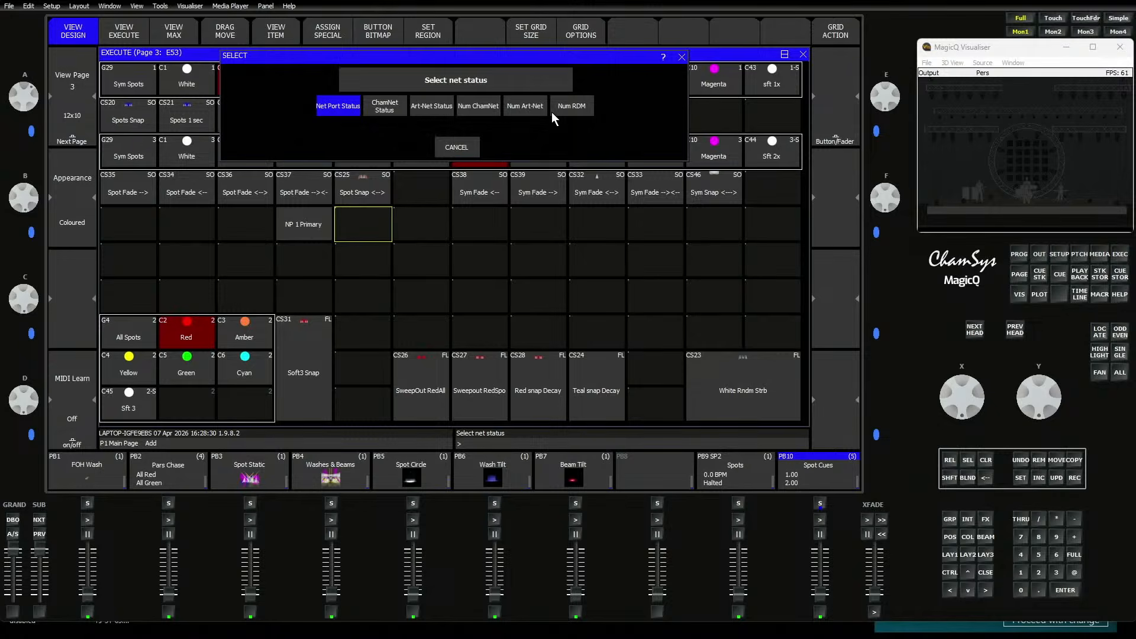
{"action": "left_click", "coordinate": [520, 109]}
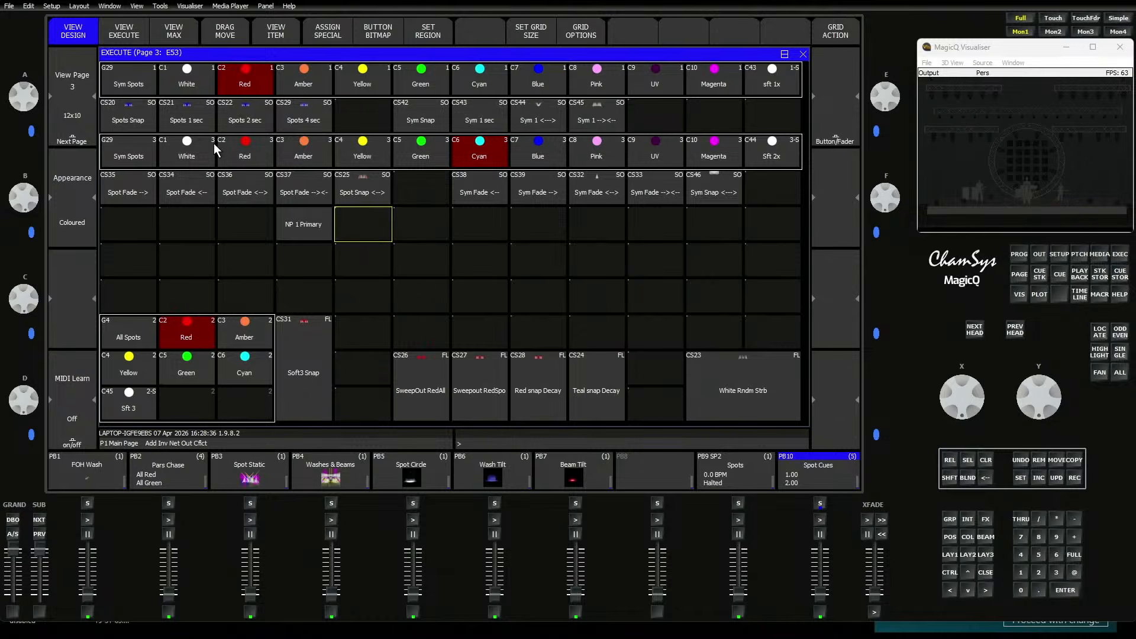
{"action": "left_click", "coordinate": [309, 232]}
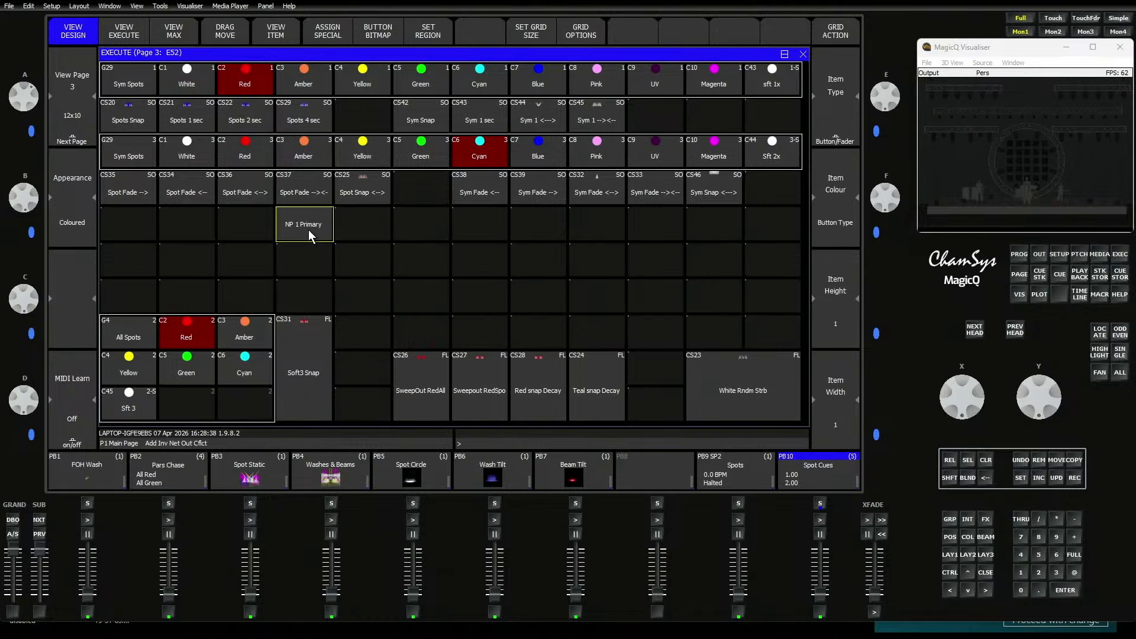